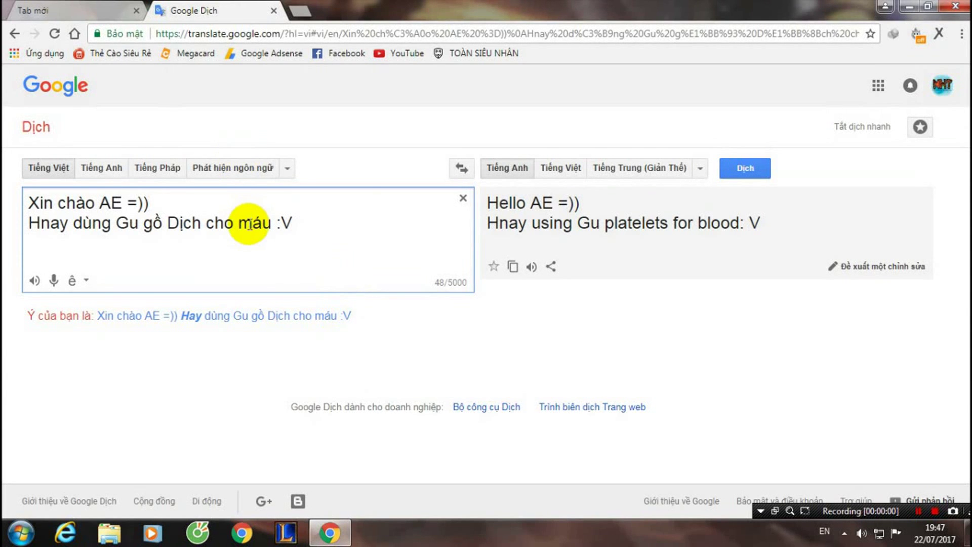
# - Reload the Translate page and type a Vietnamese greeting note about making a YouTube outro
pyautogui.moveTo(252, 223); pyautogui.dragTo(71, 179)
pyautogui.press('F12')
pyautogui.press('F5')
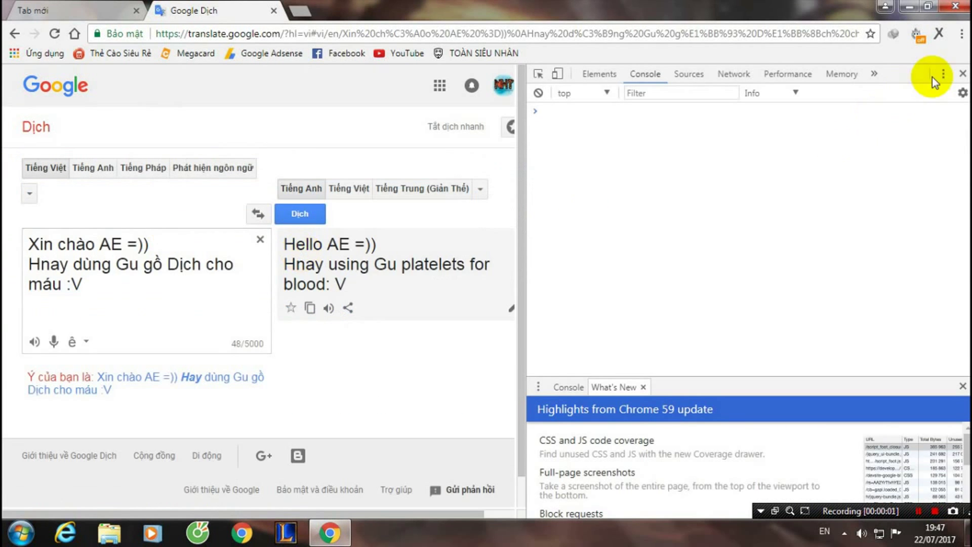
pyautogui.click(962, 74)
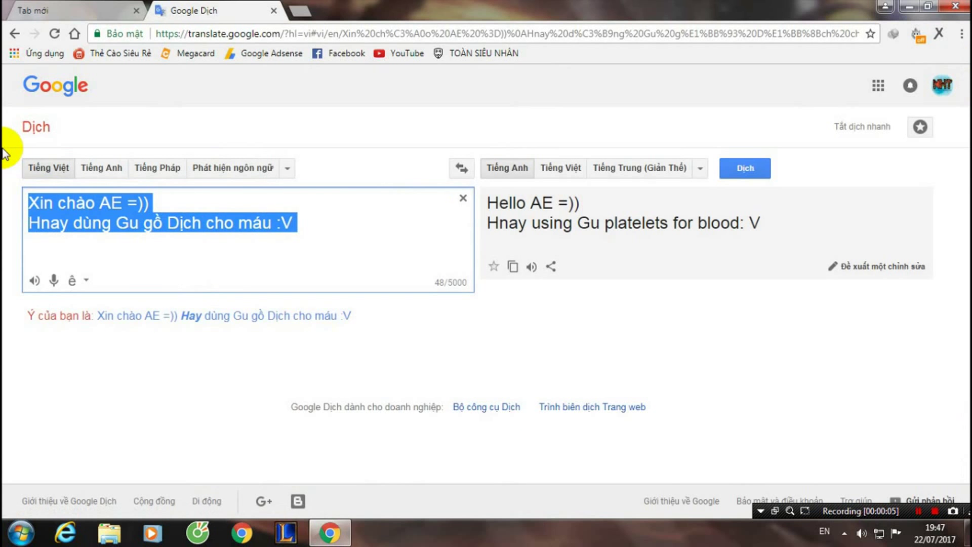
pyautogui.write('Hôm nay thì chẳng c')
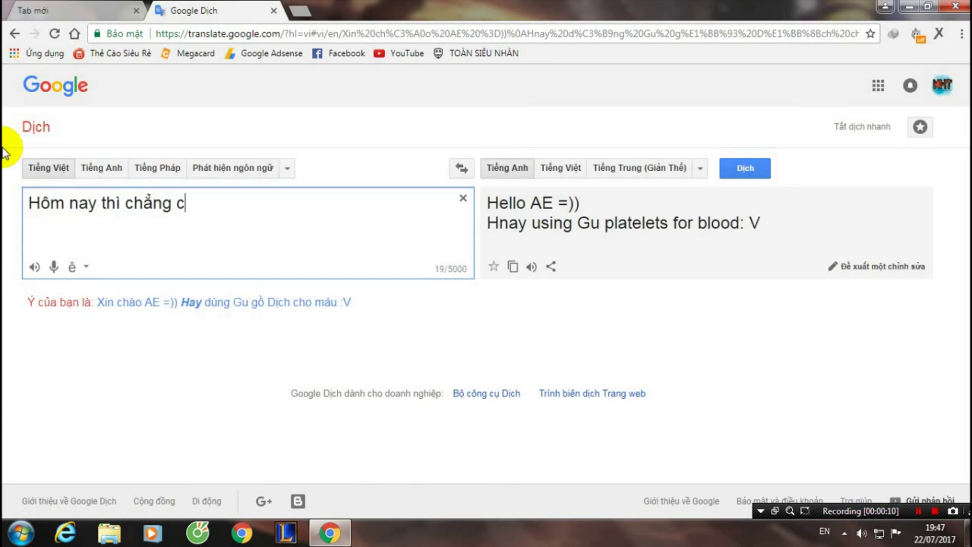
pyautogui.write('ó gì :)')
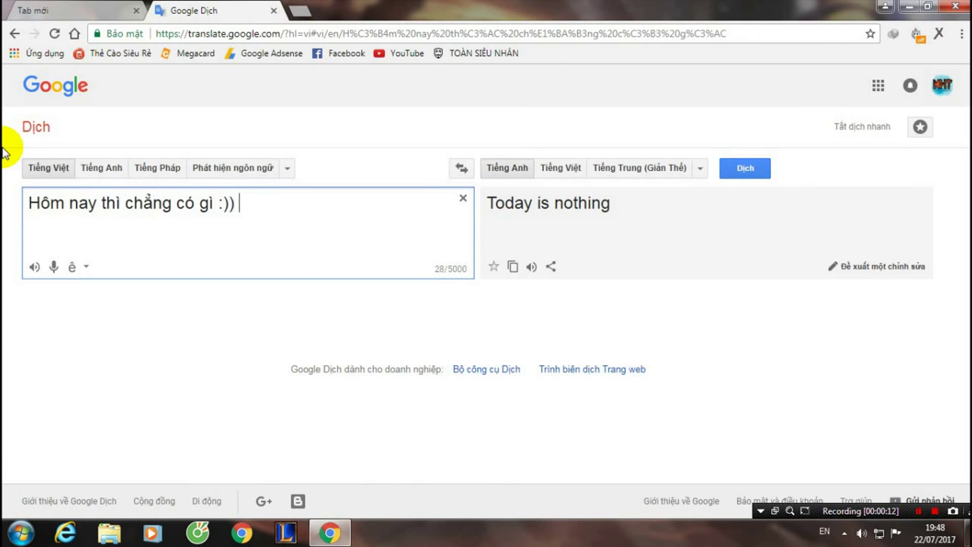
pyautogui.write('HD anh')
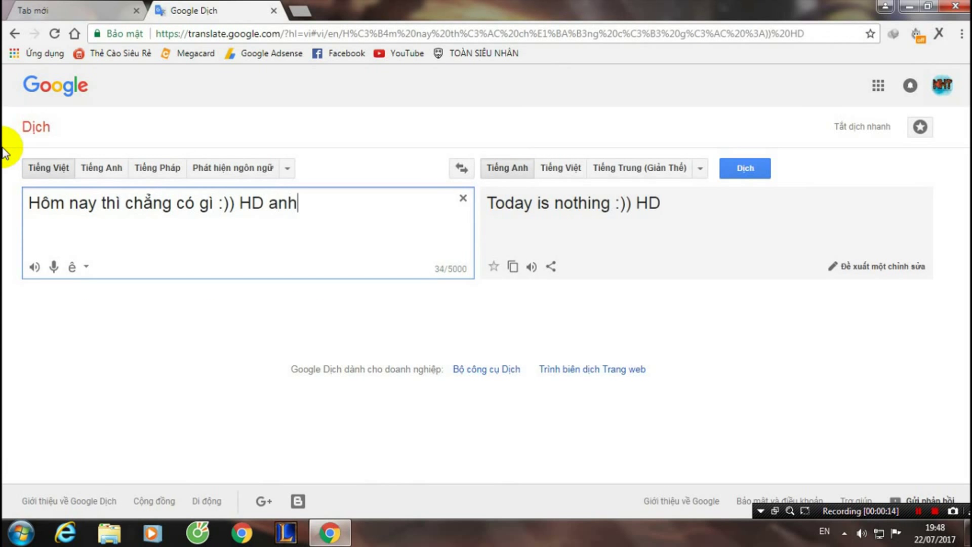
pyautogui.write('g')
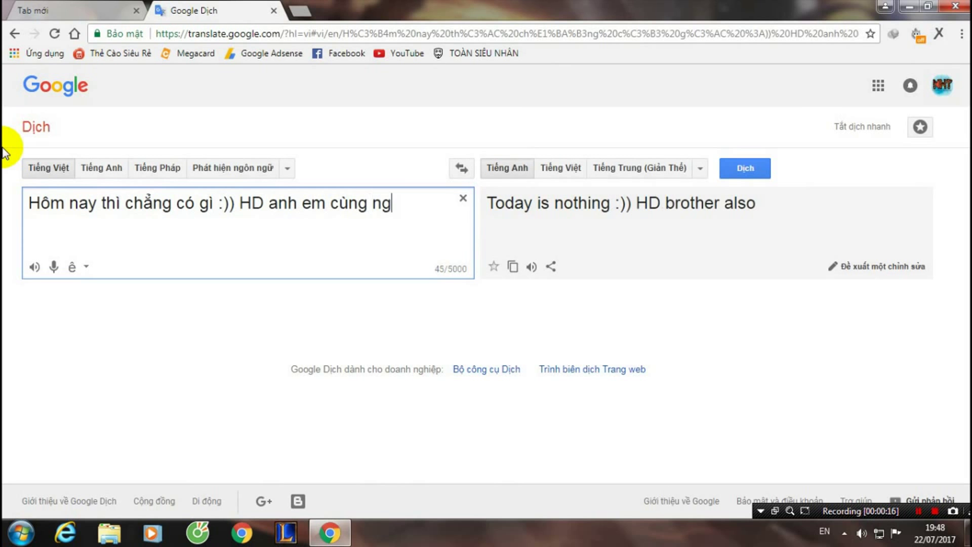
pyautogui.write('f ngYoutub')
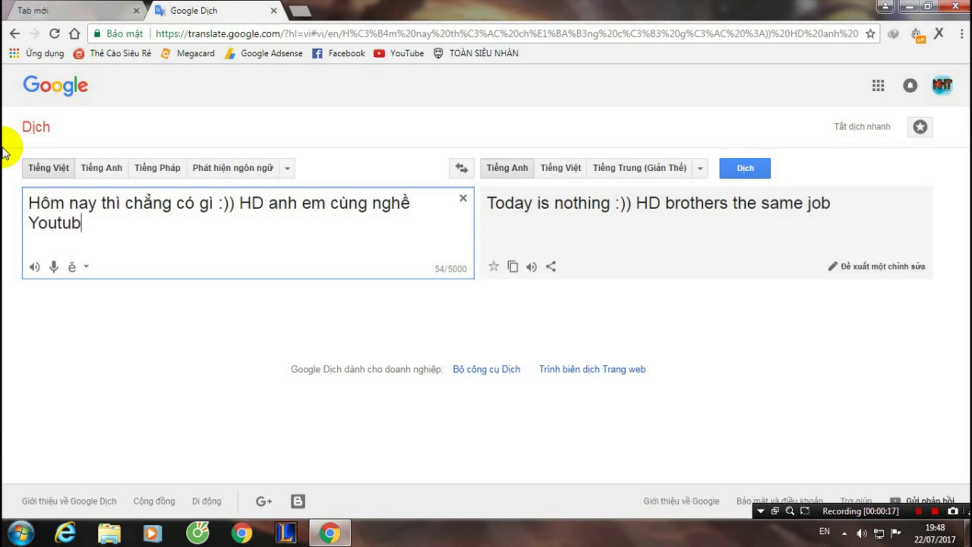
pyautogui.write('e Làm I')
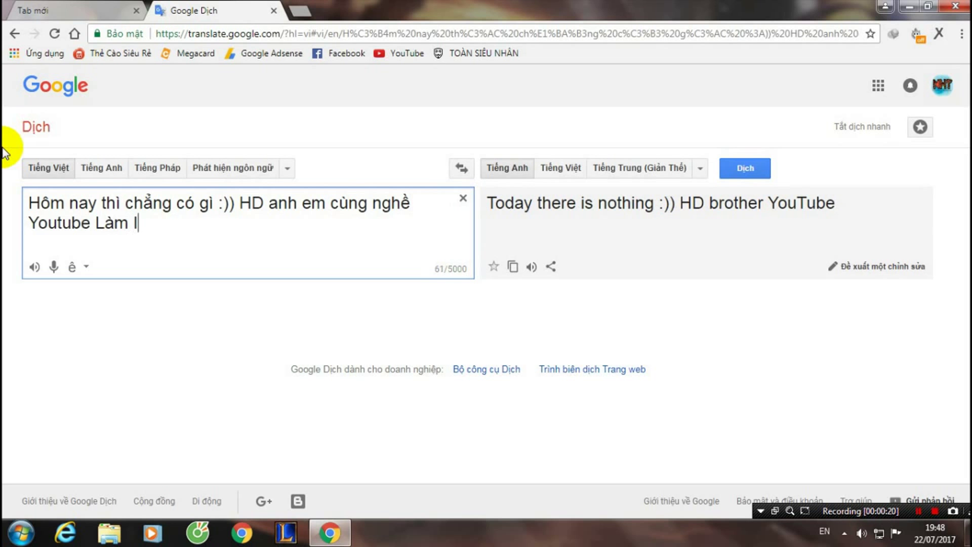
pyautogui.write('ntro và')
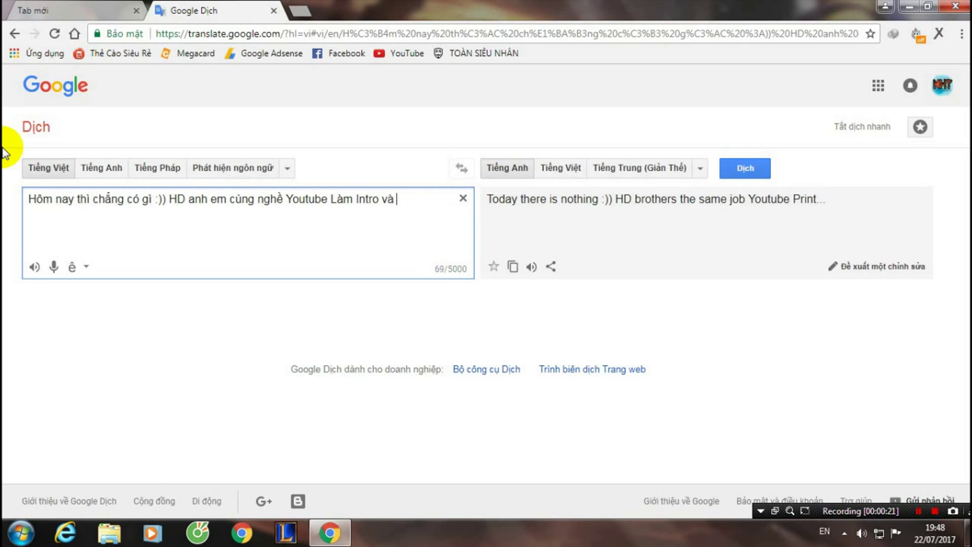
pyautogui.write('Outro')
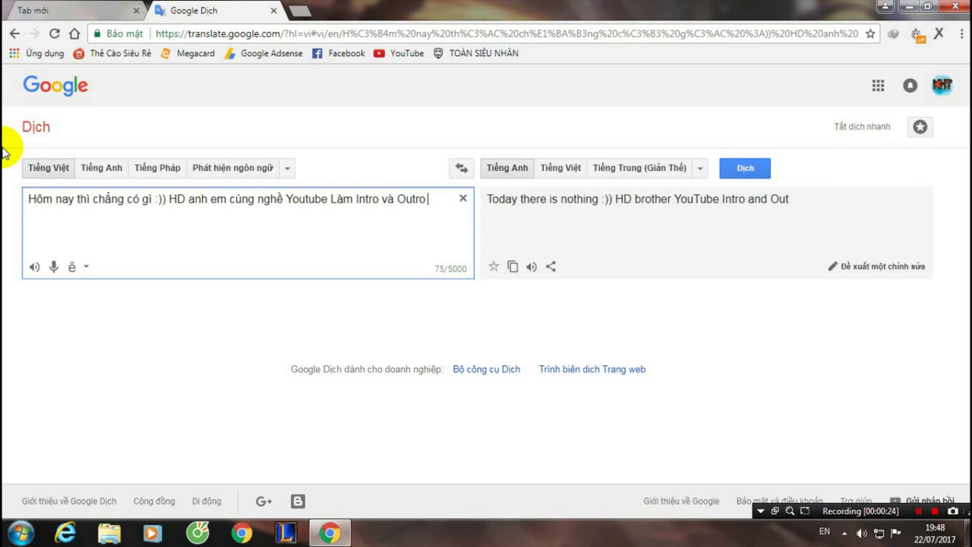
pyautogui.write('y')
pyautogui.write('ôi')
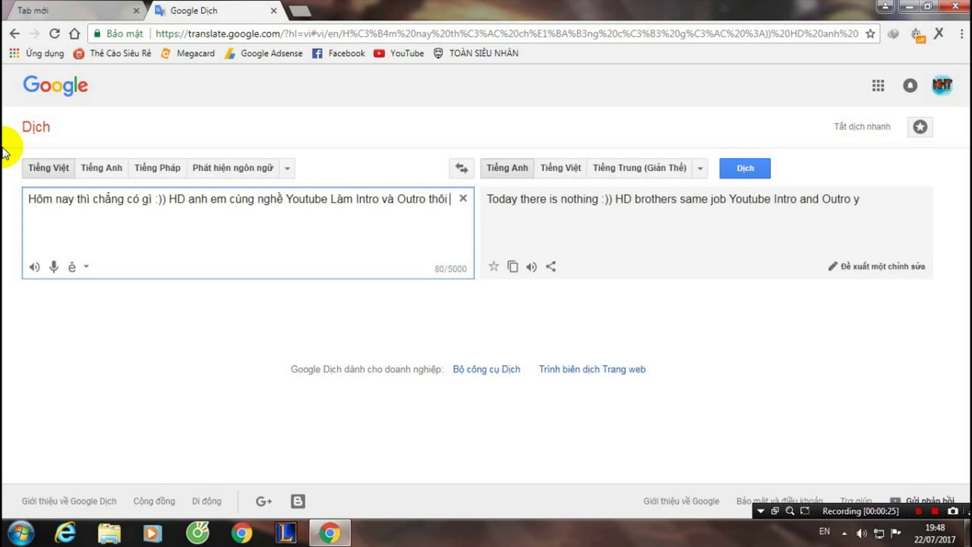
pyautogui.write(':D')
# - Replace the note with 'Ta vào web này : panzoid.com' and select the panzoid.com address
pyautogui.hotkey('ctrl', 'a')
pyautogui.press('BackSpace')
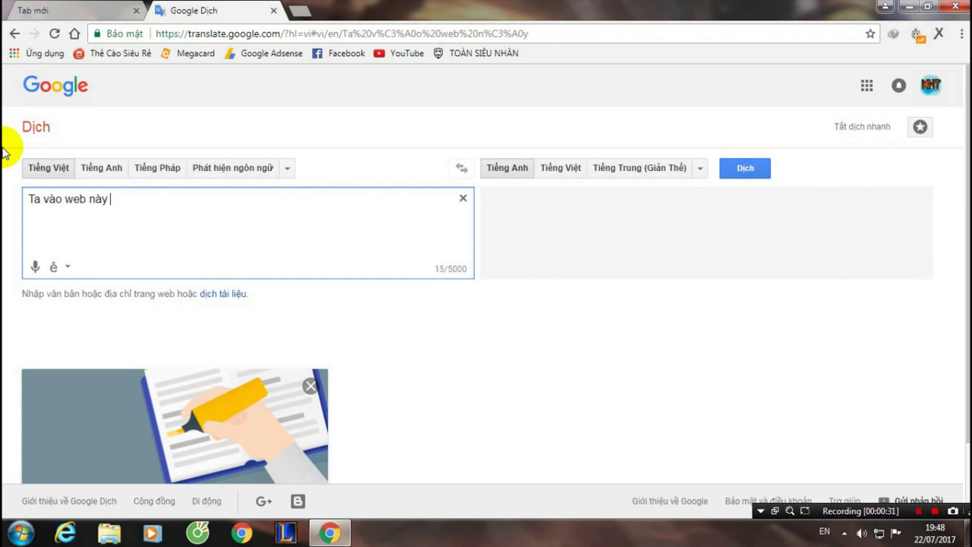
pyautogui.write(': panzoid')
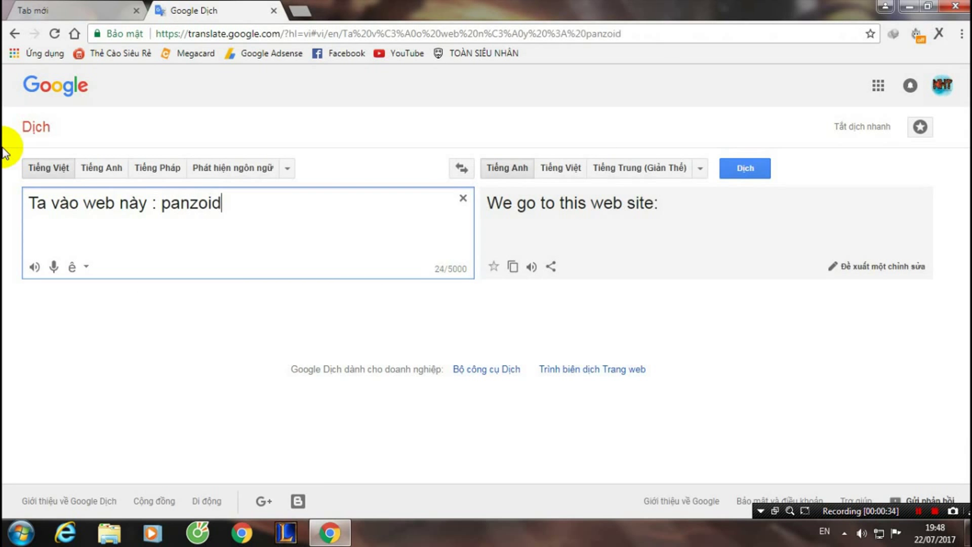
pyautogui.write('.com')
pyautogui.moveTo(276, 213)
pyautogui.mouseDown()
pyautogui.moveTo(153, 207)
pyautogui.moveTo(385, 10)
pyautogui.mouseUp()
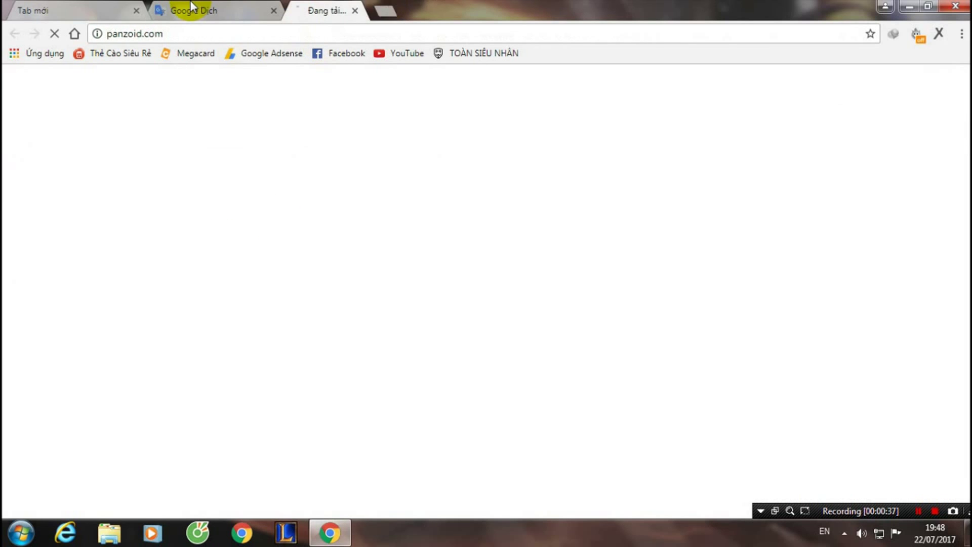
# - Close the empty tab and add a new line to the Translate note below the address
pyautogui.click(136, 10)
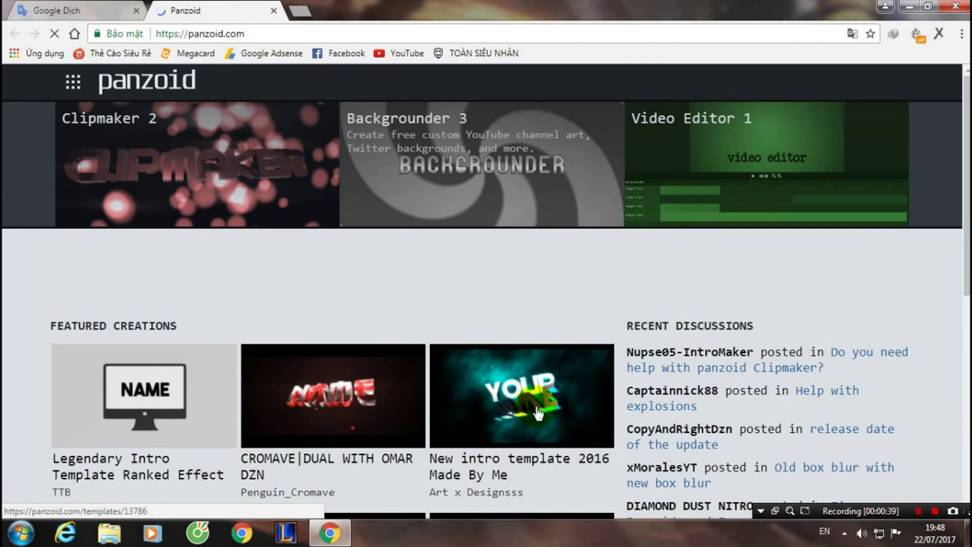
pyautogui.scroll(-3, 538, 412)
pyautogui.click(122, 6)
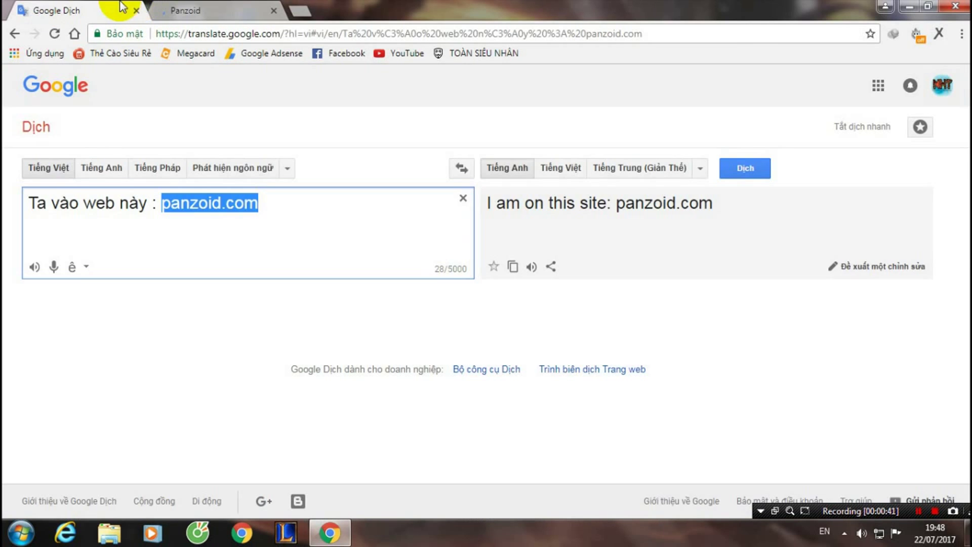
pyautogui.click(307, 202)
pyautogui.press('Return')
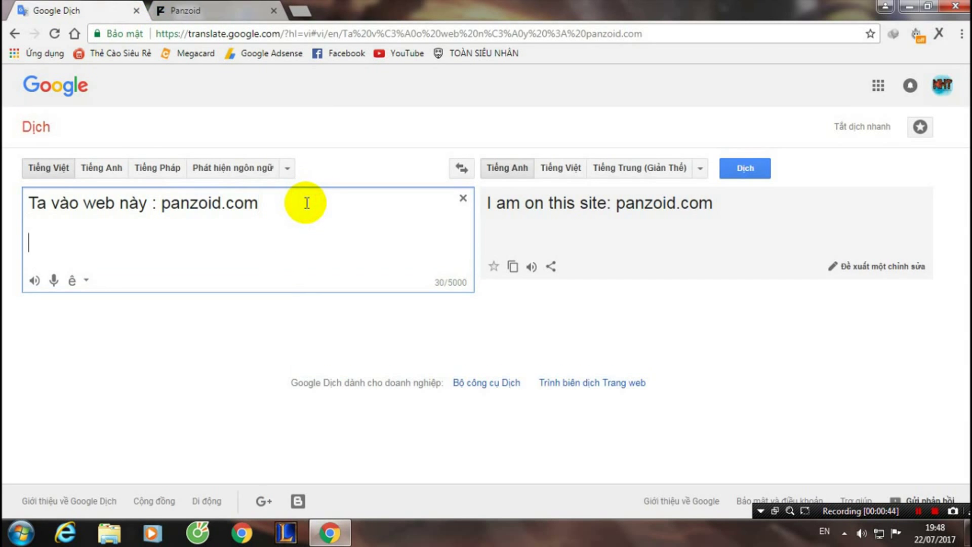
pyautogui.write('Đó! nó ')
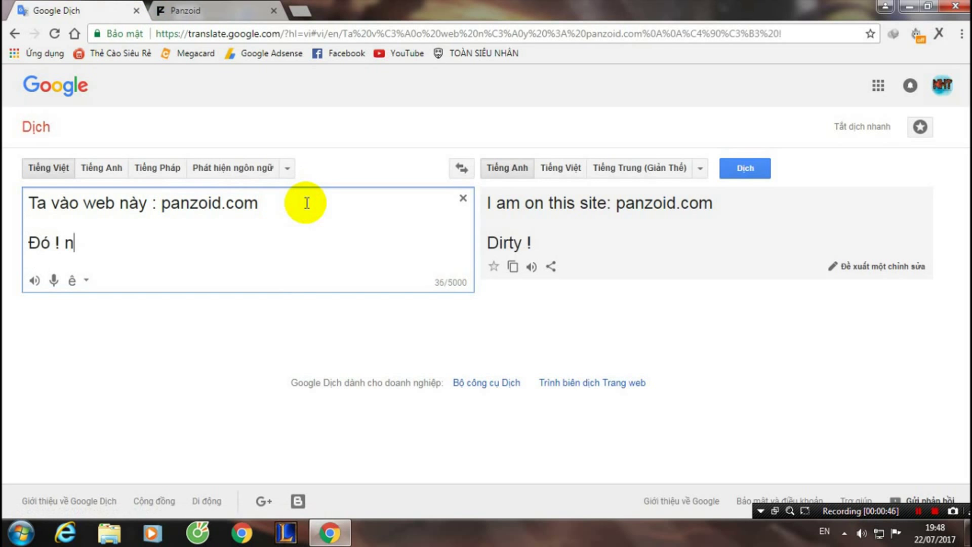
pyautogui.write('r')
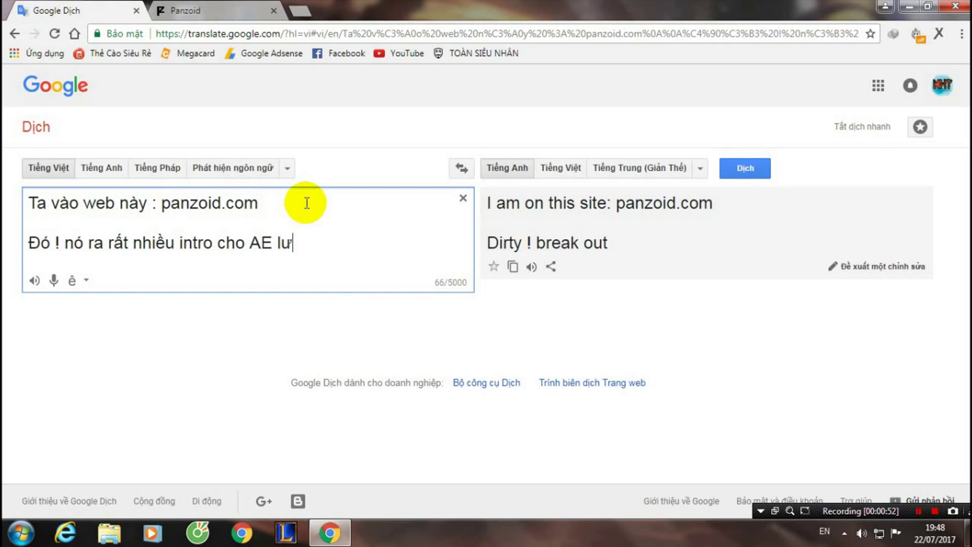
# - On the Panzoid home page, open the 'New intro template 2016 Made By Me' creation
pyautogui.click(186, 10)
pyautogui.scroll(-4, 557, 361)
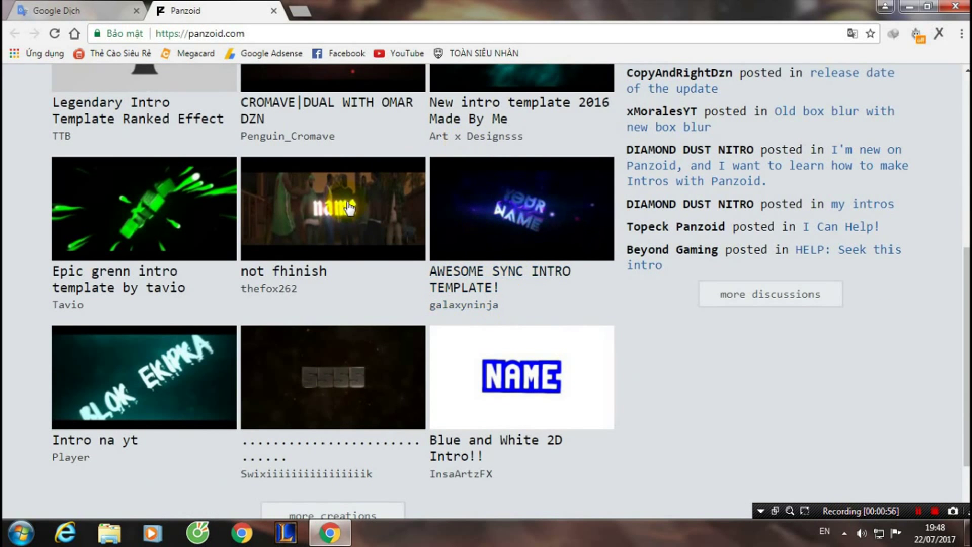
pyautogui.scroll(-1, 521, 397)
pyautogui.scroll(3, 304, 291)
pyautogui.scroll(1, 397, 329)
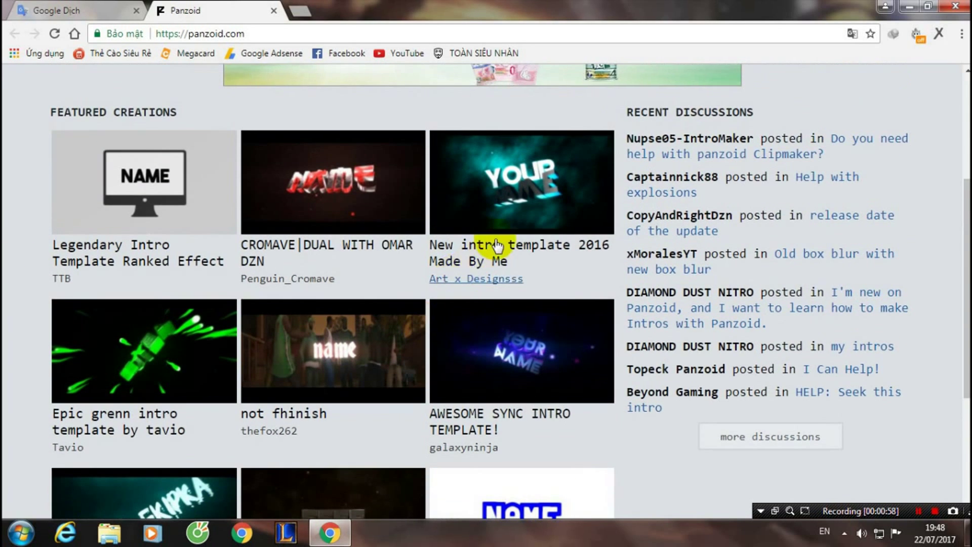
pyautogui.click(521, 245)
# - Clear the Translate note and start a new one beginning 'Thủ'
pyautogui.click(61, 9)
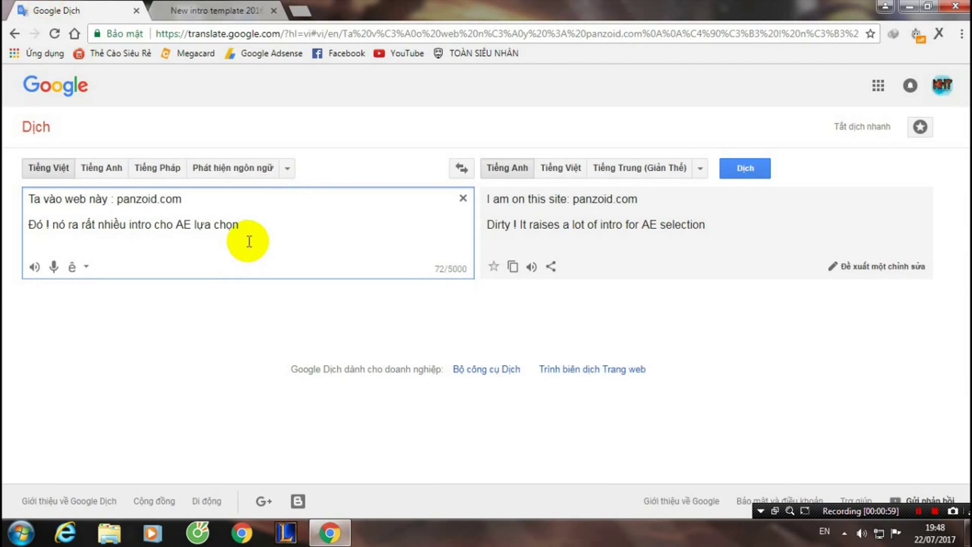
pyautogui.hotkey('ctrl', 'a')
pyautogui.press('BackSpace')
pyautogui.write('Thủ')
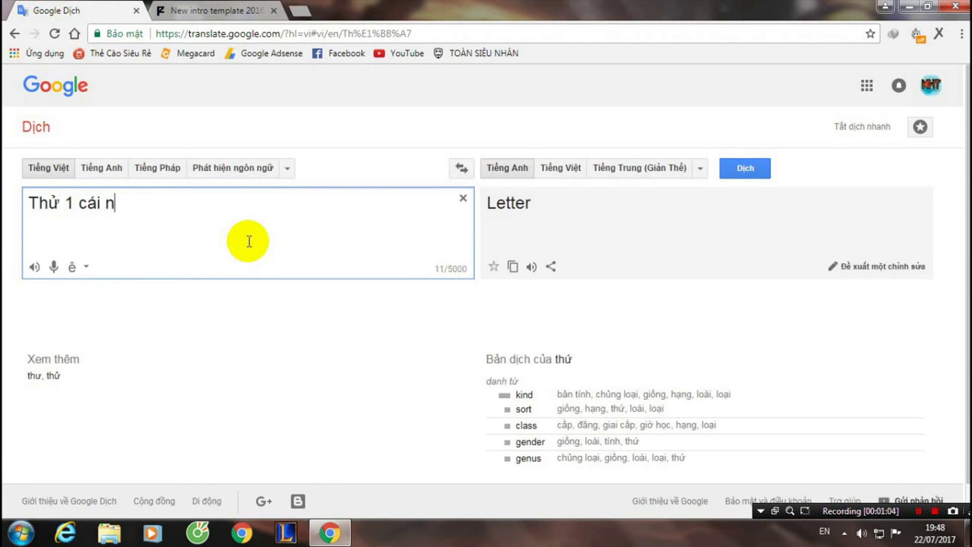
# - Open the New intro template 2016 in Clipmaker 2 and close its community page
pyautogui.click(215, 11)
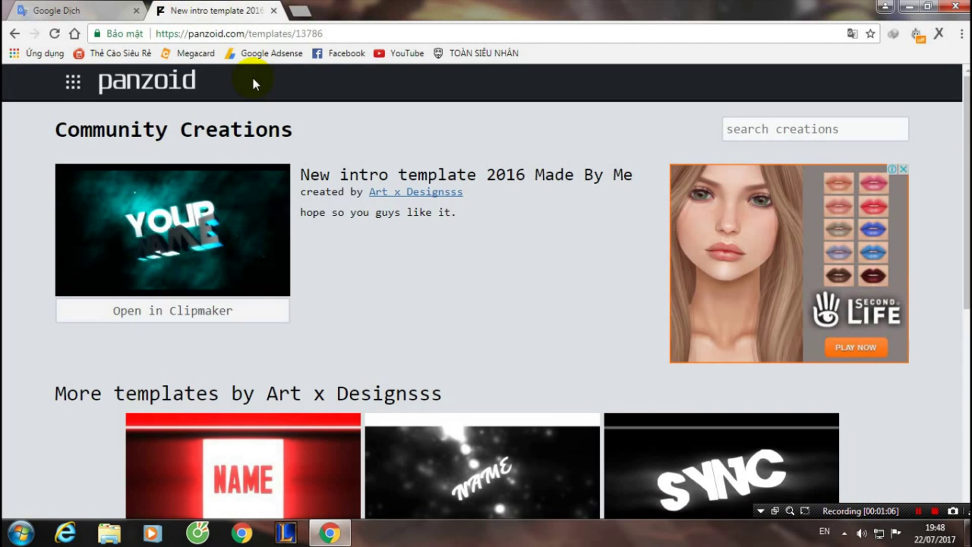
pyautogui.click(191, 310)
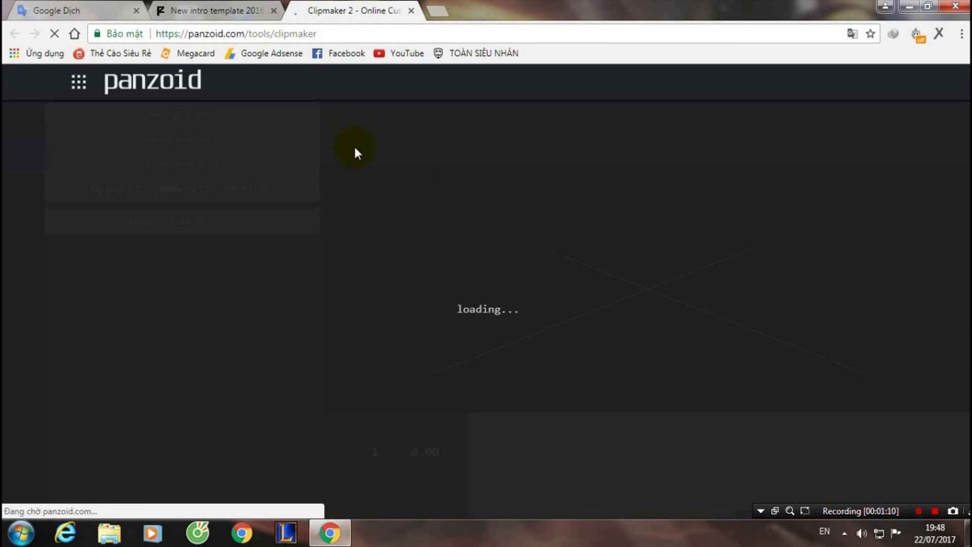
pyautogui.click(273, 10)
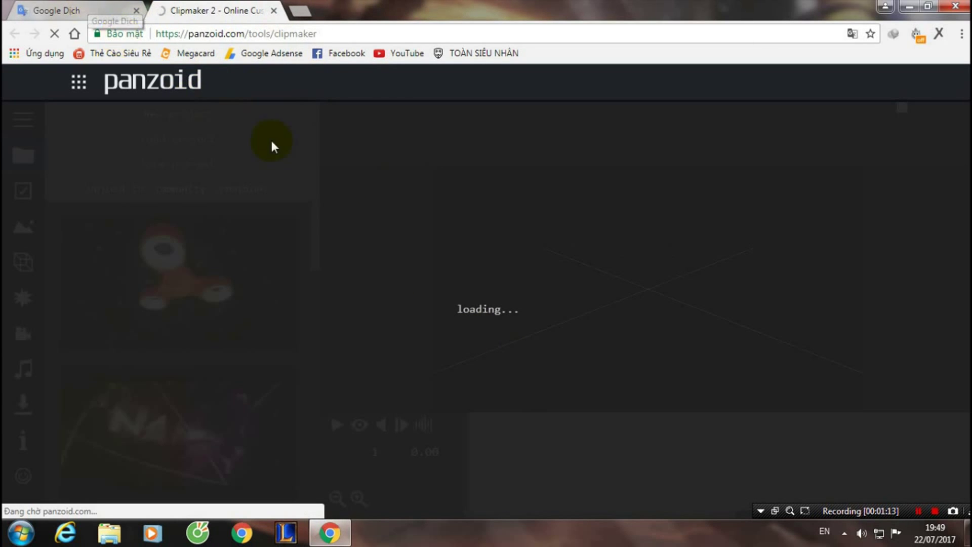
# - Add 'Load tí :D' to the Translate note while Clipmaker loads, then clear it
pyautogui.click(121, 11)
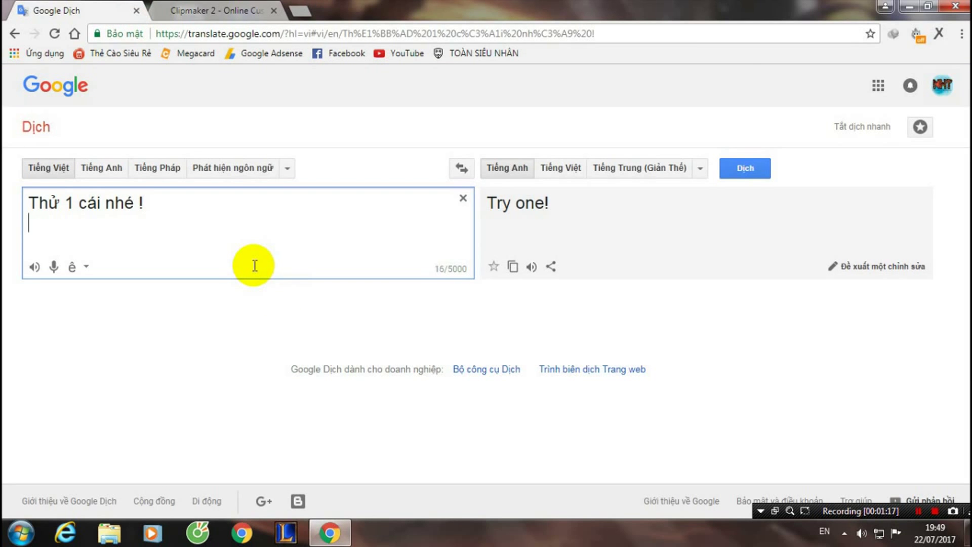
pyautogui.press('Return')
pyautogui.write('Load ')
pyautogui.write('s :D')
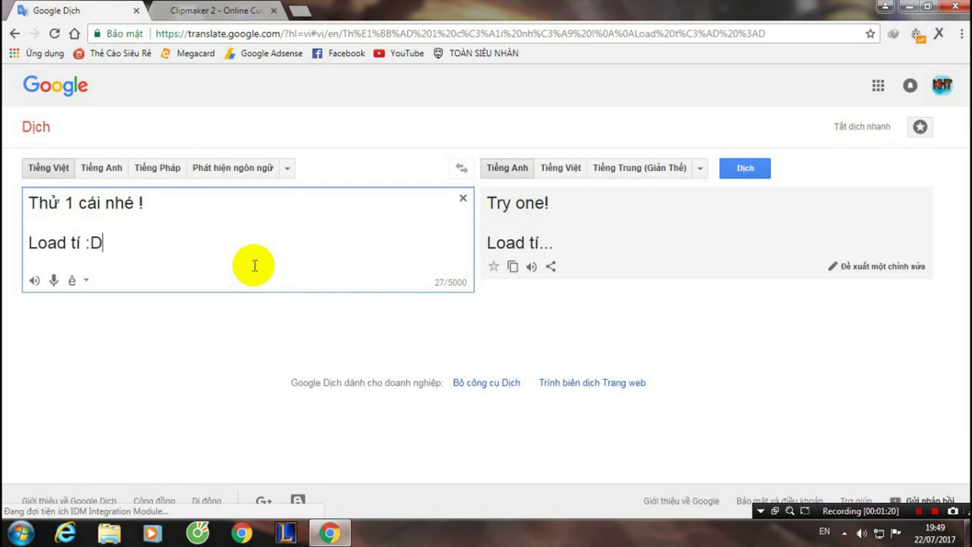
pyautogui.hotkey('ctrl', 'a')
pyautogui.press('BackSpace')
pyautogui.click(253, 7)
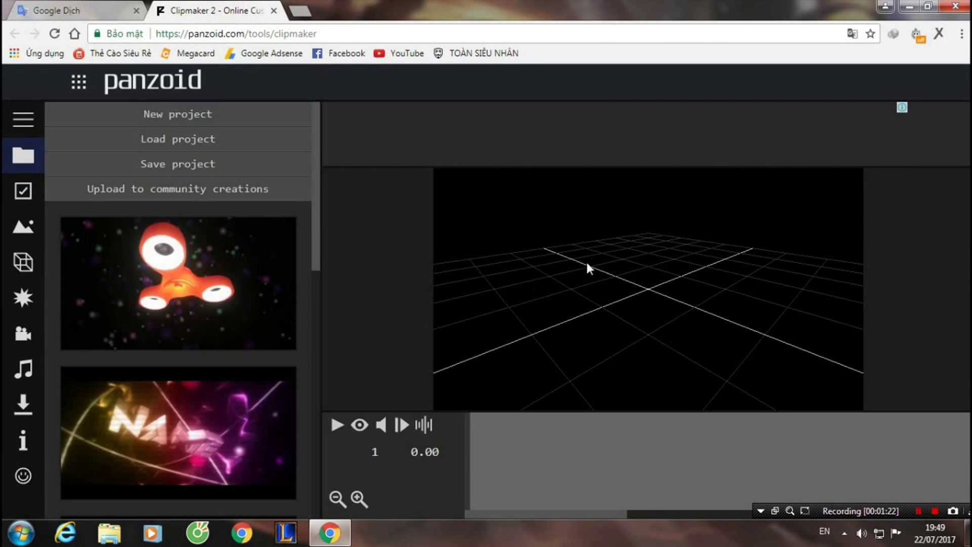
# - Type the note 'Xem demo' into the empty Translate source box
pyautogui.click(76, 10)
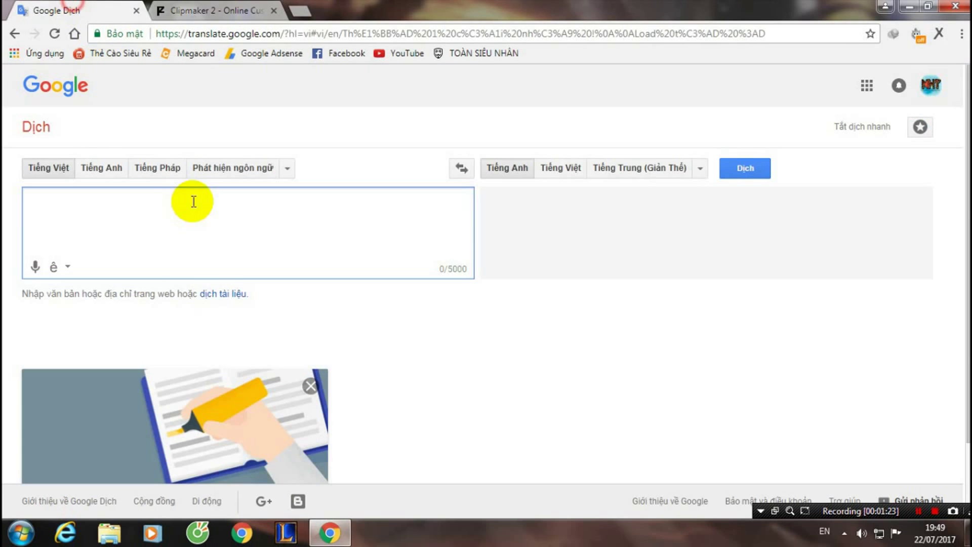
pyautogui.click(193, 229)
pyautogui.write('Ra như vậy AE nhấn vô cái mắt')
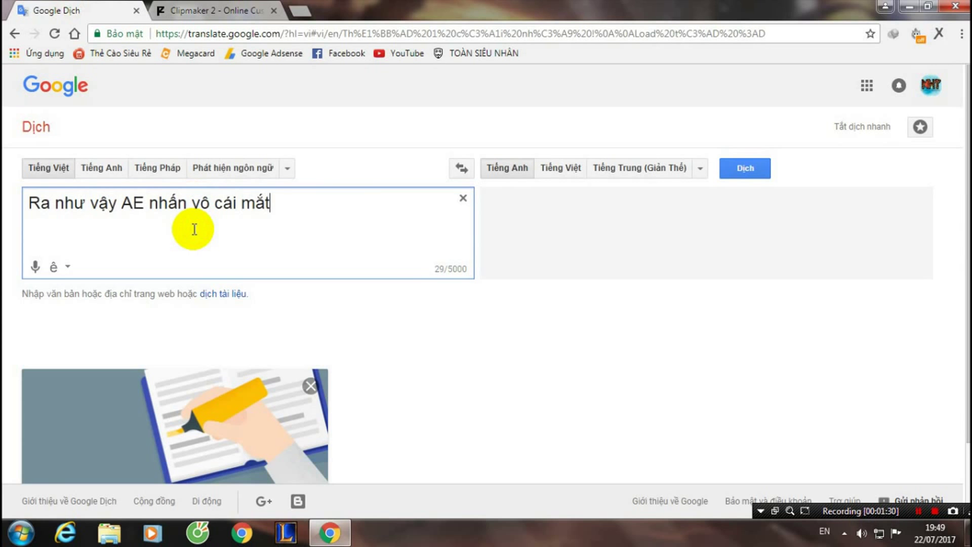
pyautogui.write('s')
pyautogui.press('Return')
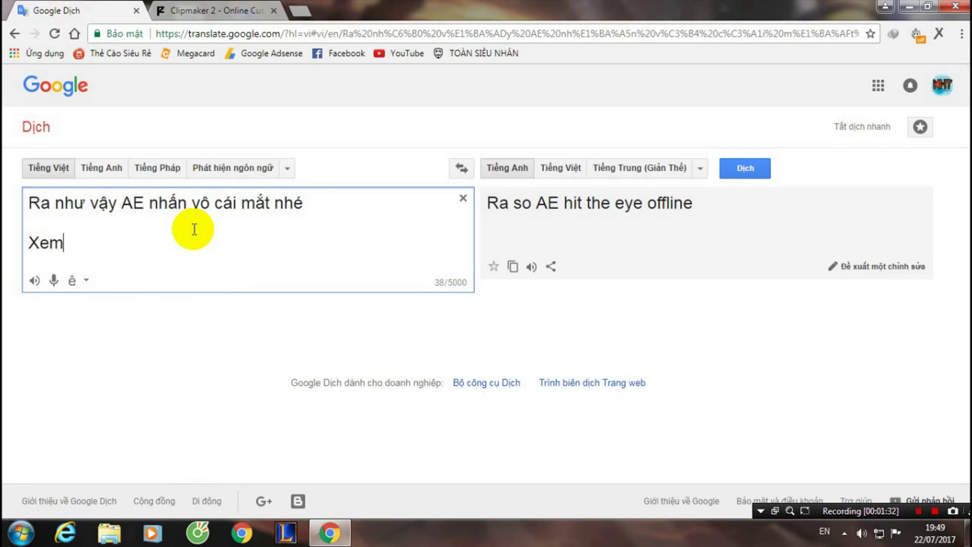
pyautogui.write('demo')
# - Play the template's preview animation in Clipmaker, then pause it
pyautogui.click(213, 10)
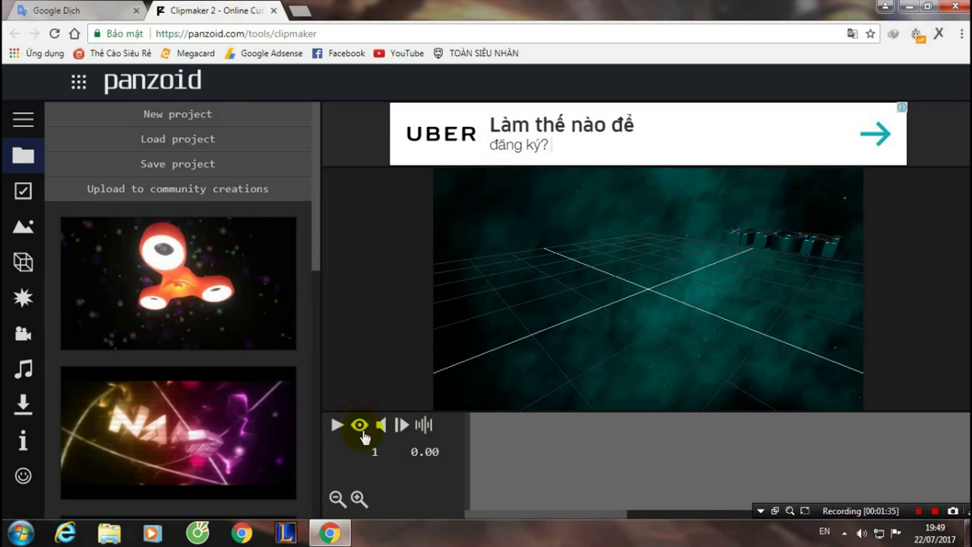
pyautogui.click(577, 416)
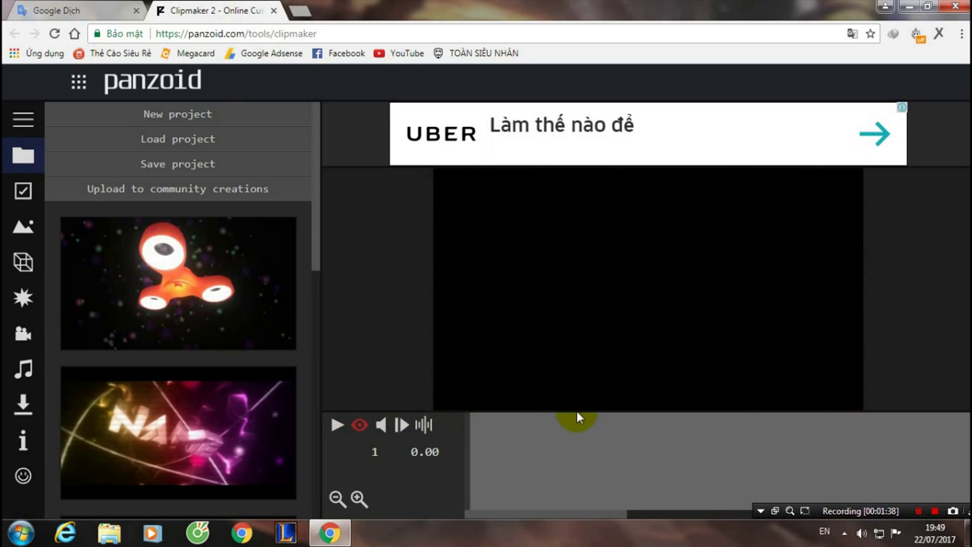
pyautogui.click(337, 425)
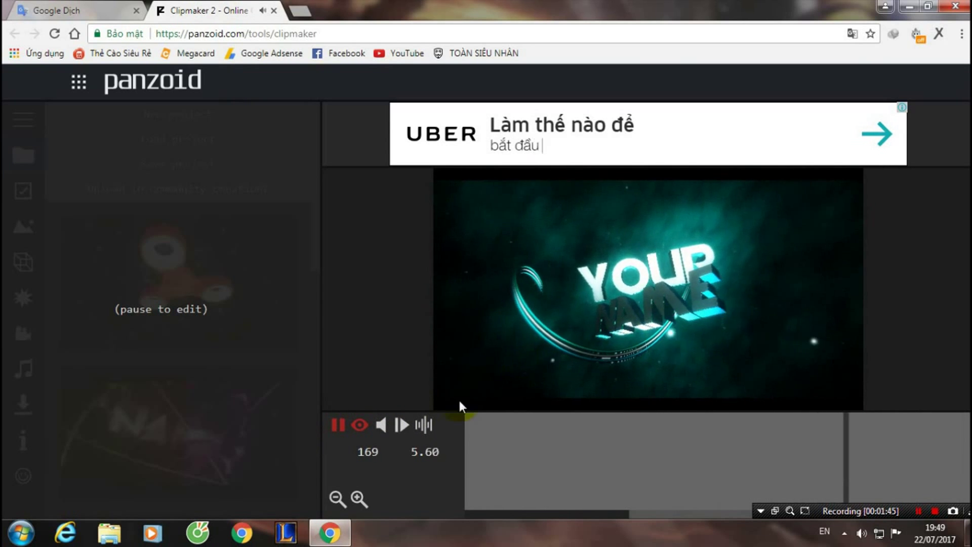
pyautogui.click(336, 425)
# - Replace the Translate note with a Vietnamese line translating to 'I click on this box'
pyautogui.click(71, 10)
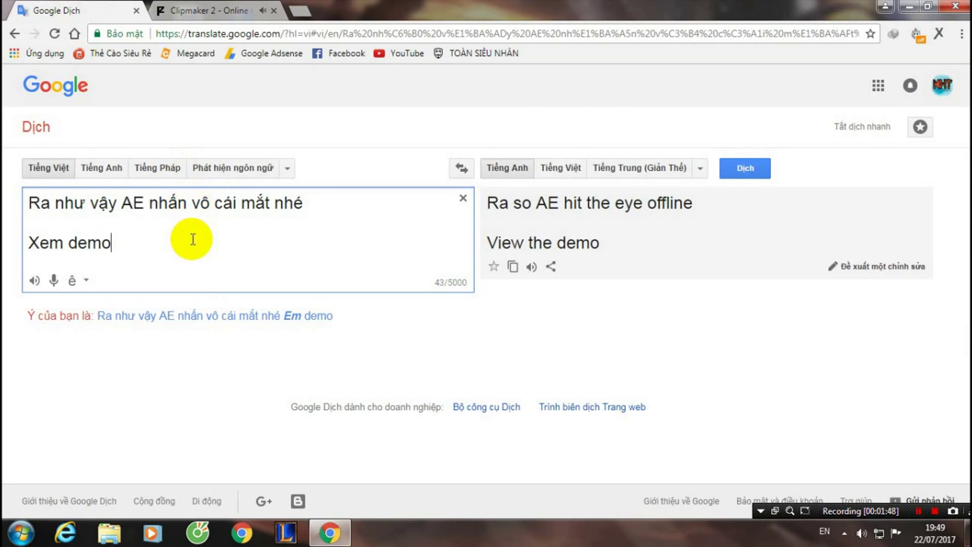
pyautogui.hotkey('ctrl', 'a')
pyautogui.write('G')
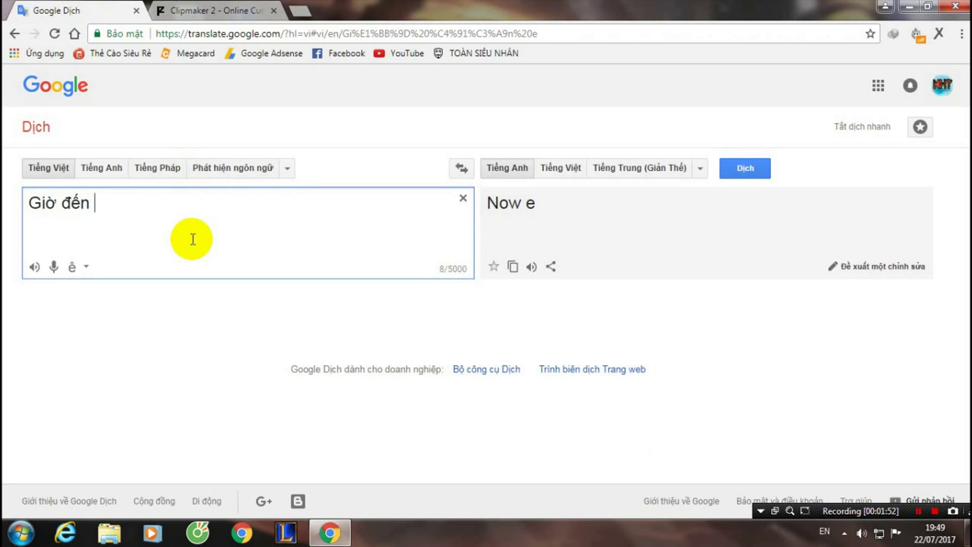
pyautogui.write(' phần Edit nè')
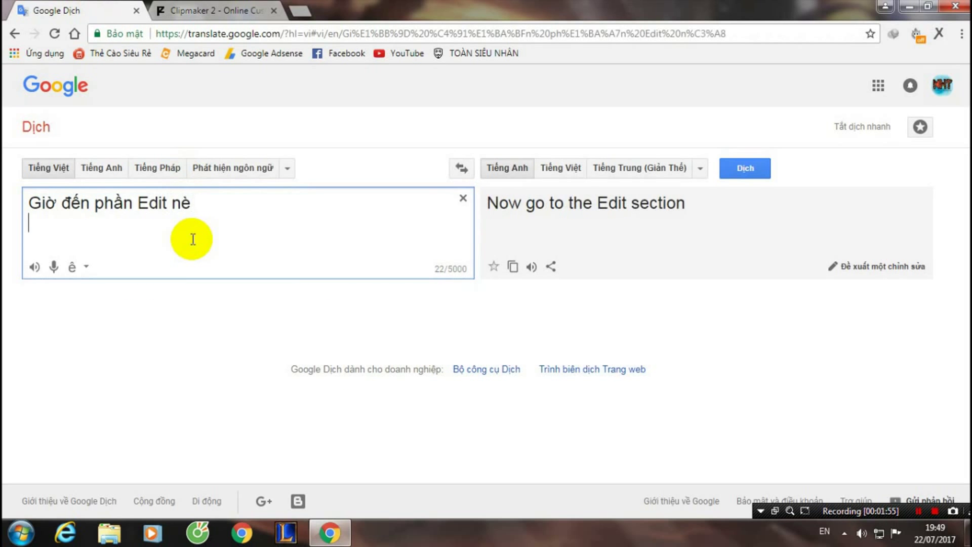
pyautogui.hotkey('ctrl', 'a')
pyautogui.press('BackSpace')
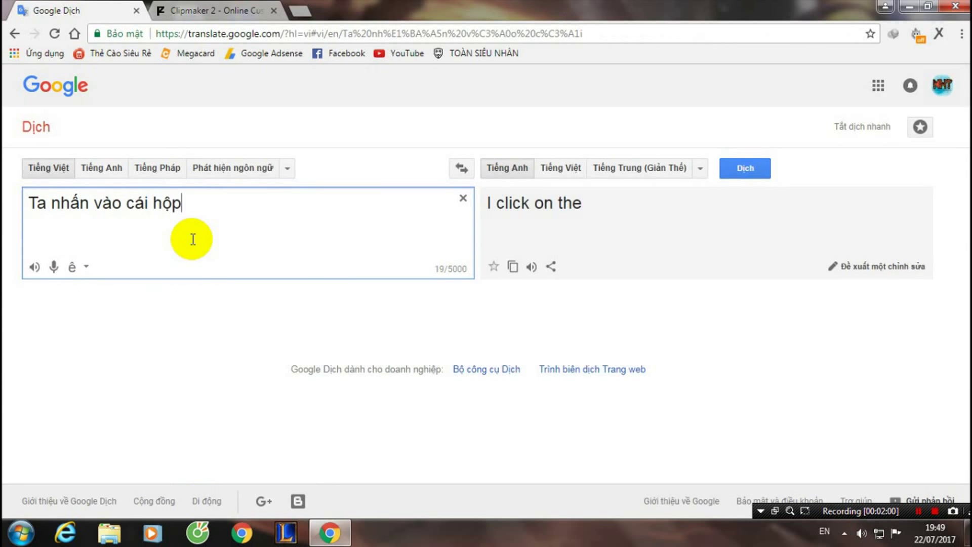
pyautogui.write('nè')
# - Show the Objects layers and select the first 'Text: your' layer's 3D Text settings
pyautogui.click(217, 10)
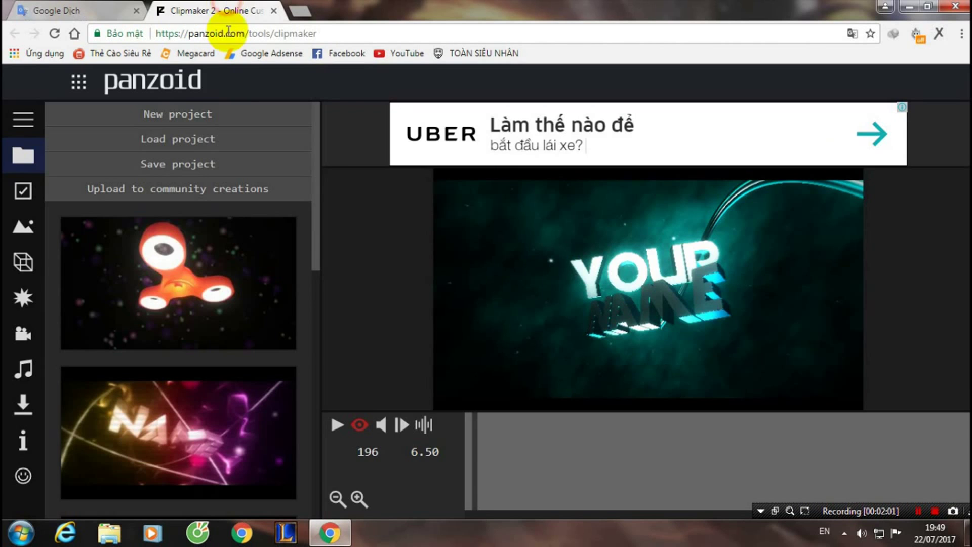
pyautogui.click(26, 261)
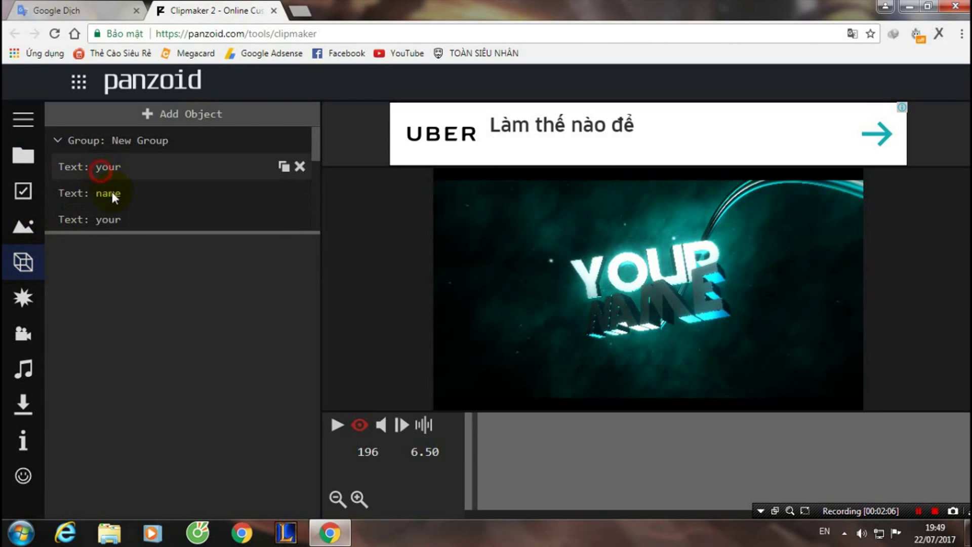
pyautogui.click(109, 219)
pyautogui.click(114, 146)
pyautogui.click(114, 163)
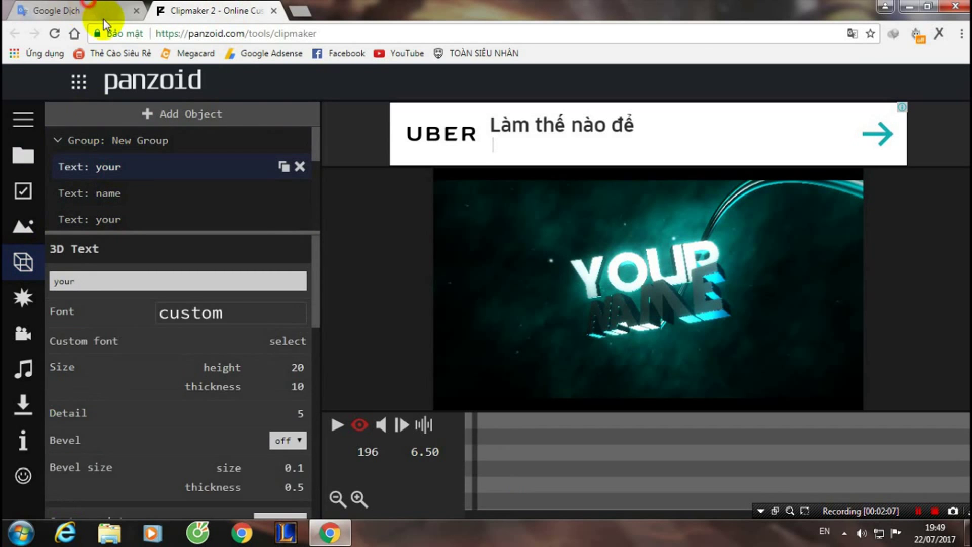
# - Overwrite the Translate note with a new sentence beginning 'Tìm'
pyautogui.click(104, 16)
pyautogui.tripleClick(204, 246)
pyautogui.write('Ti')
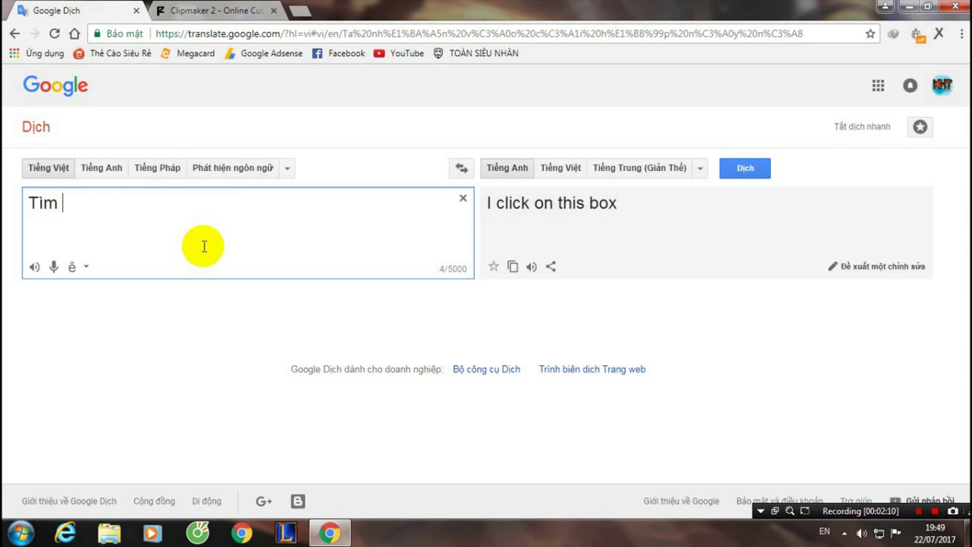
pyautogui.write('Text')
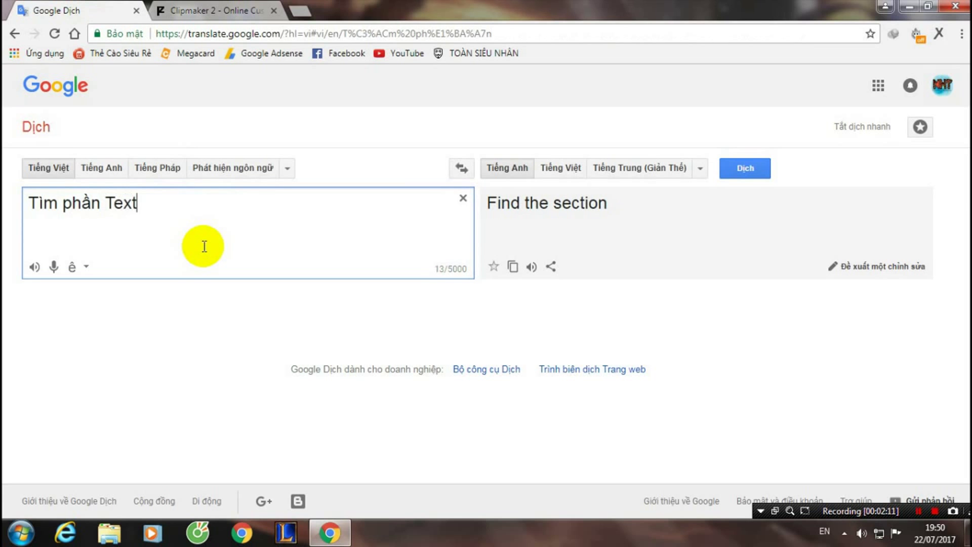
pyautogui.write('và')
# - Fix a typo and continue the note 'Tìm phần Text và thay nó thành'
pyautogui.press('BackSpace')
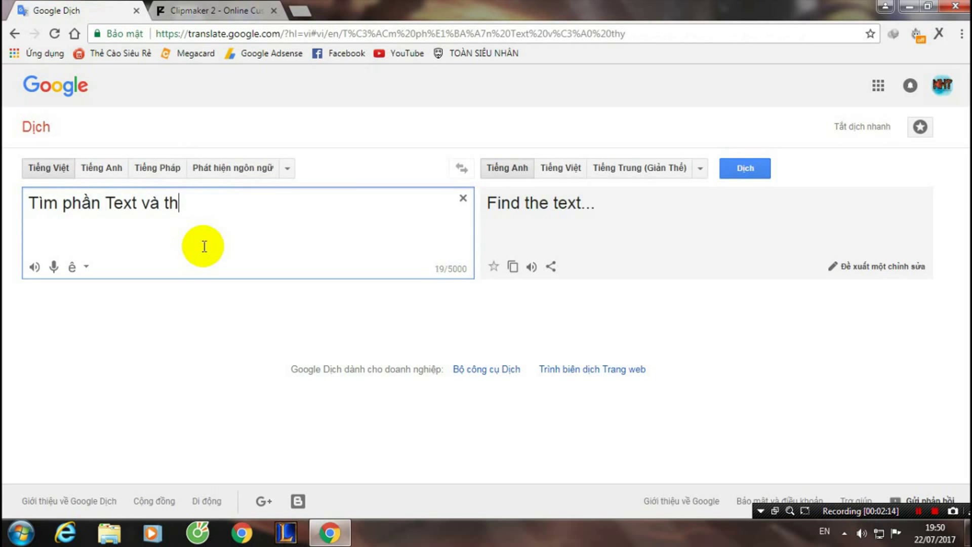
pyautogui.write('ay nó thành')
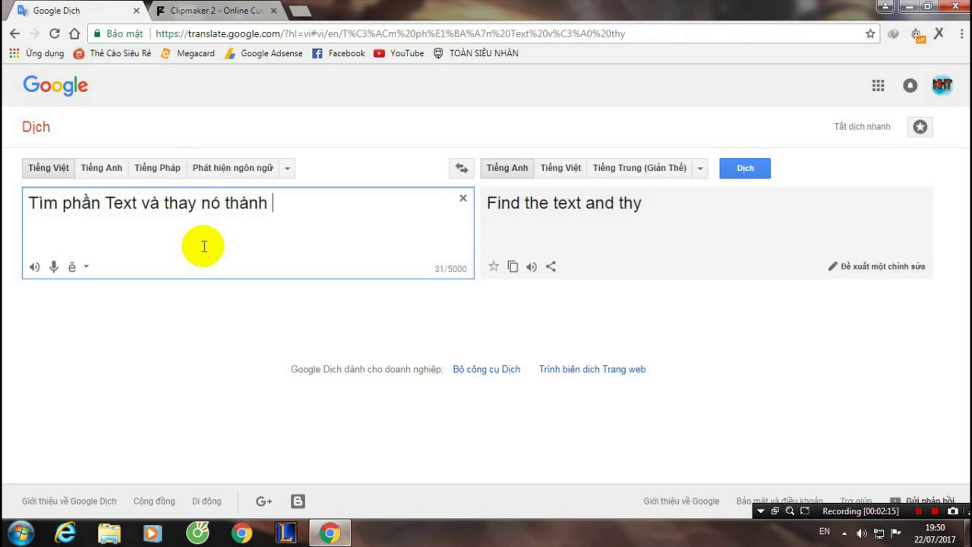
pyautogui.write('te')
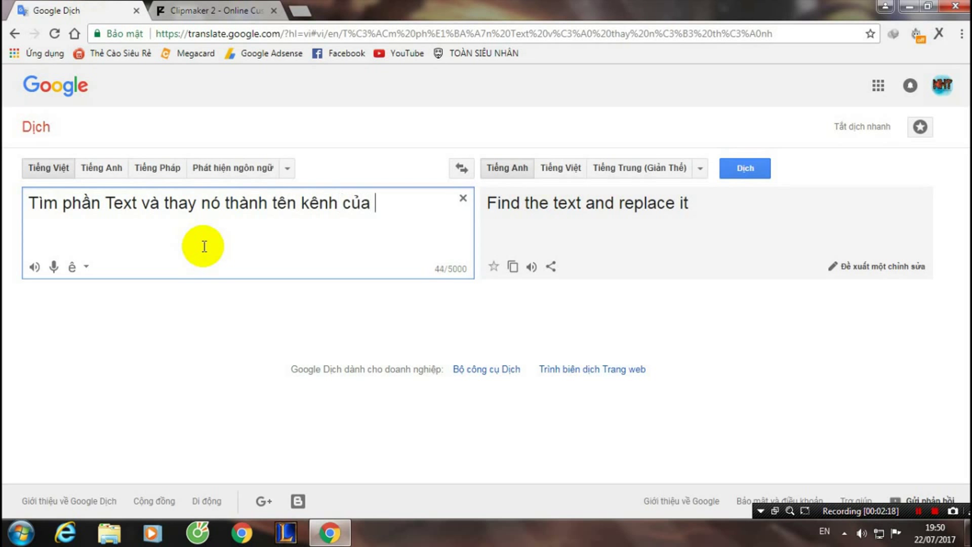
# - Replace the first 'your' and 'name' 3D text layers with the two channel-name words
pyautogui.click(213, 11)
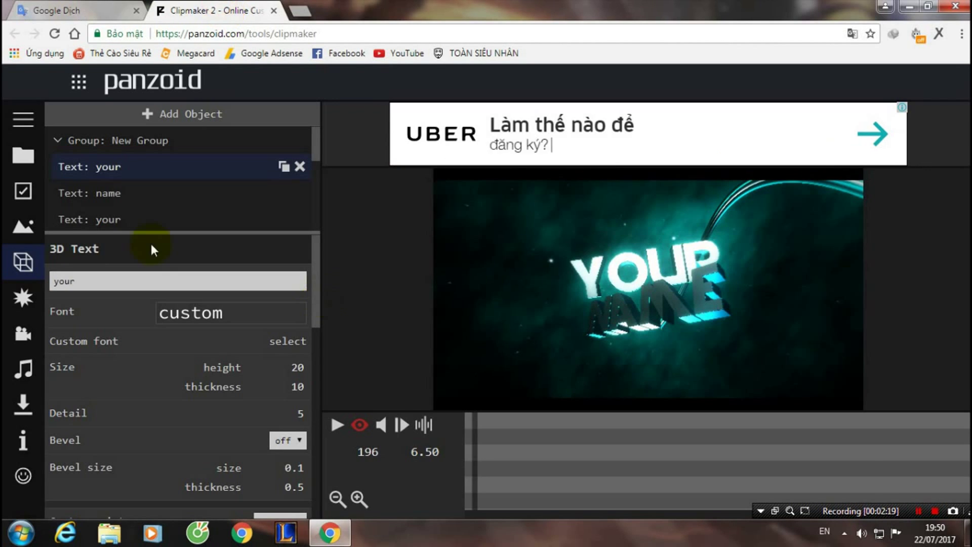
pyautogui.doubleClick(108, 276)
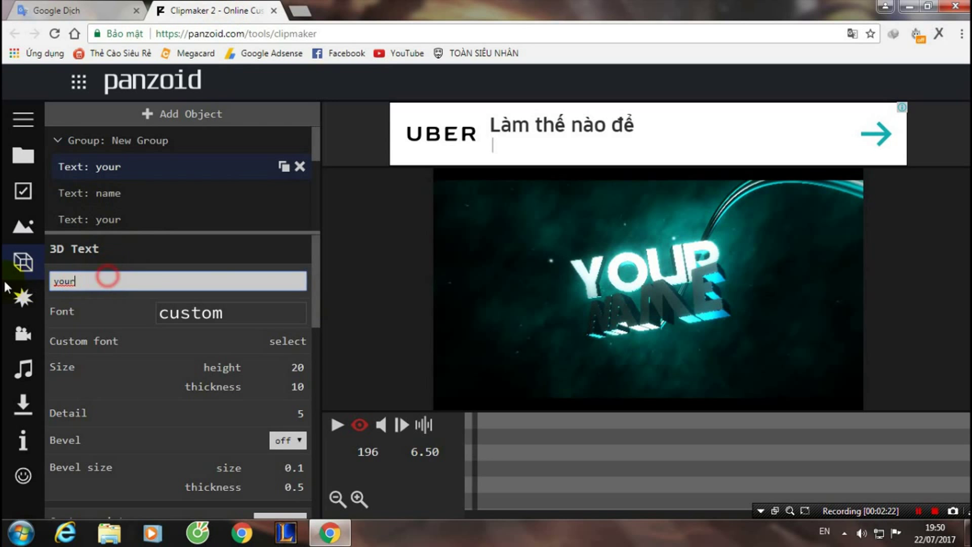
pyautogui.write('Huu')
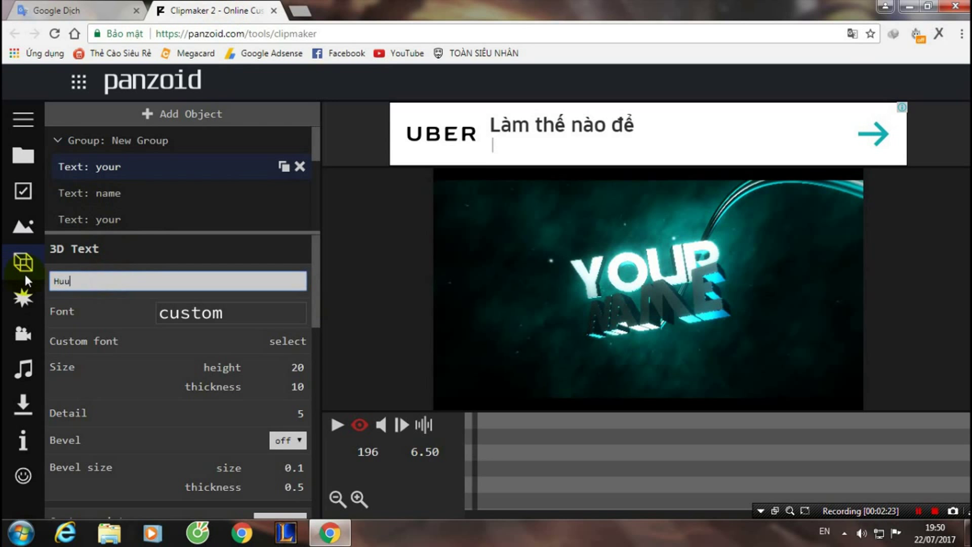
pyautogui.click(104, 194)
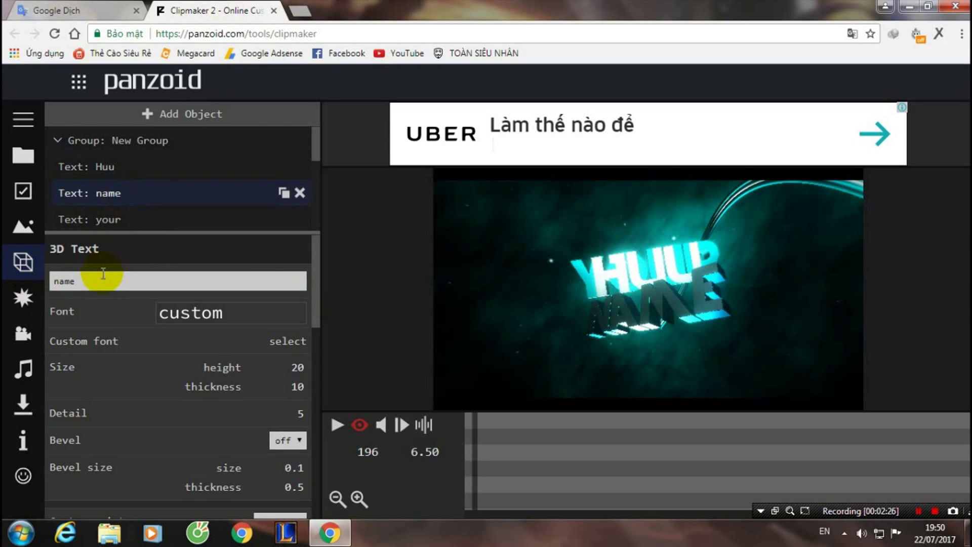
pyautogui.doubleClick(99, 279)
pyautogui.write('Toan')
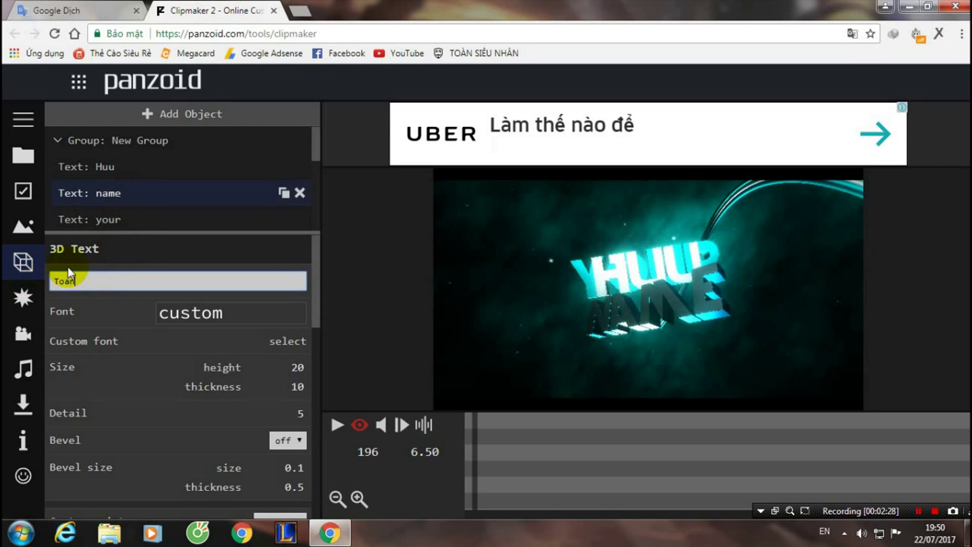
# - Replace the second 'your' and 'name' text layers with the channel-name words as well
pyautogui.click(119, 226)
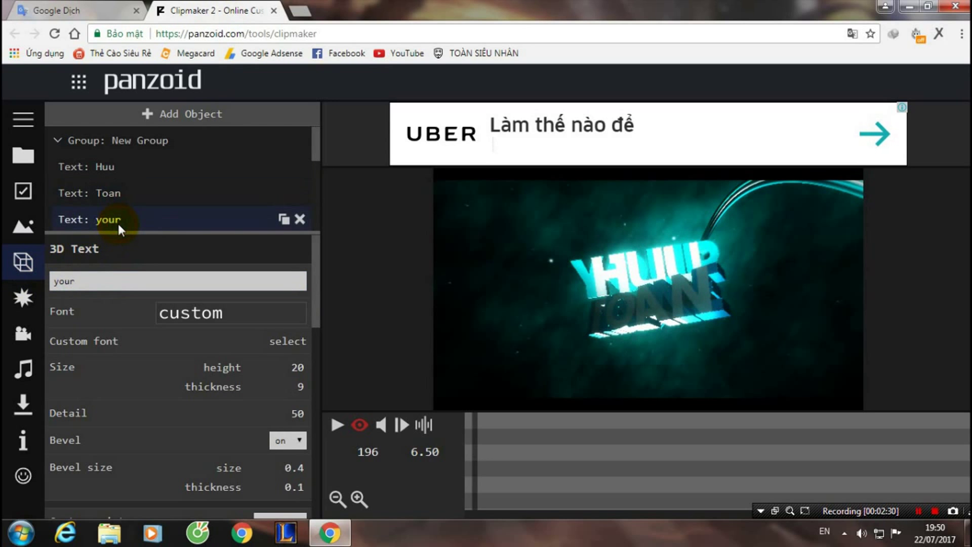
pyautogui.doubleClick(93, 280)
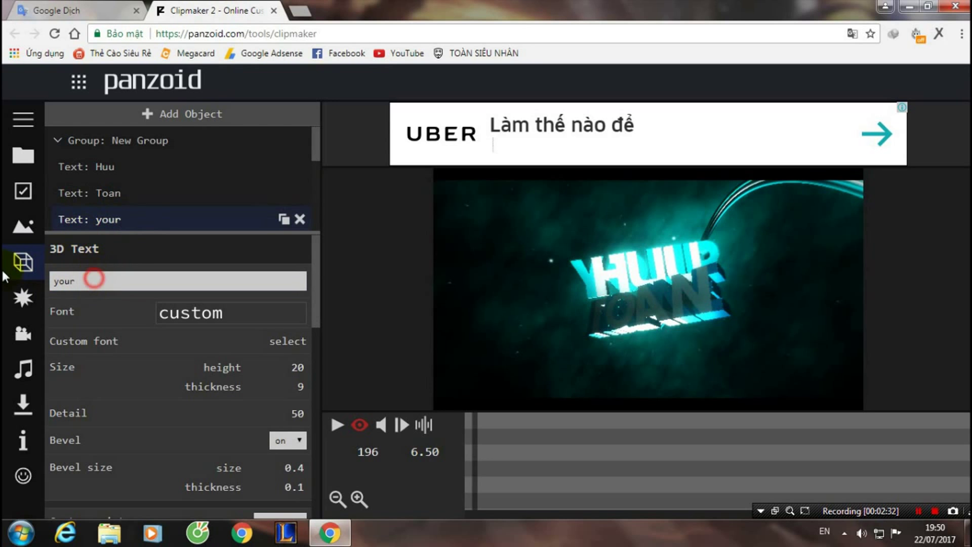
pyautogui.write('Huu')
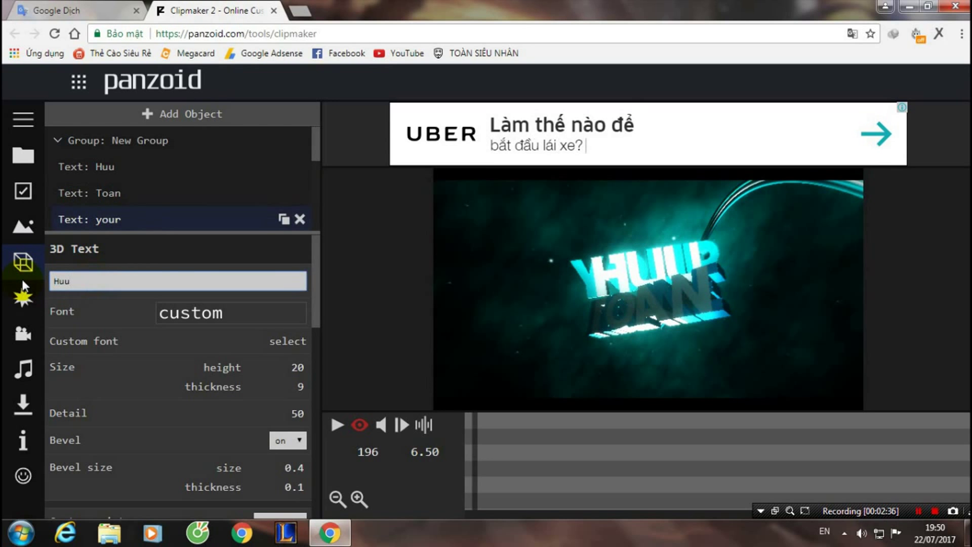
pyautogui.press('F11')
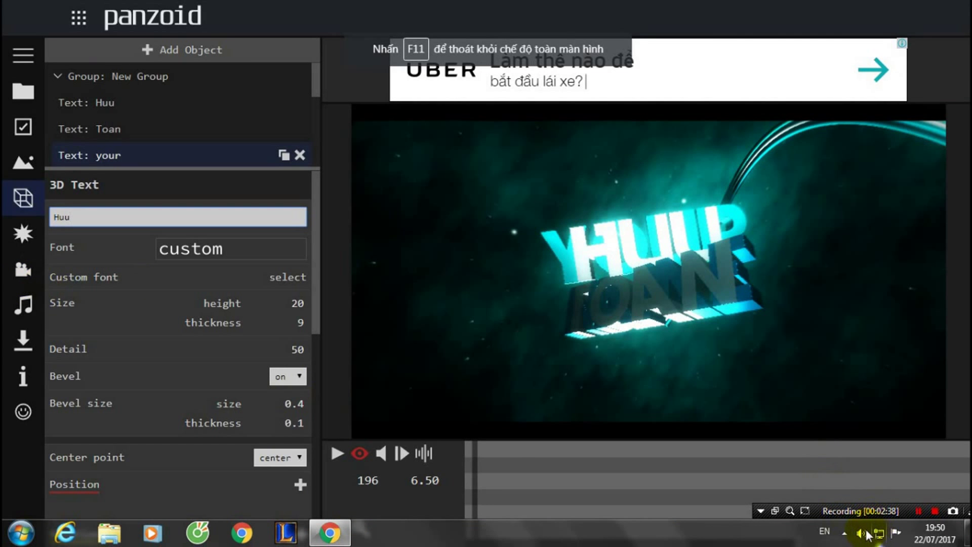
pyautogui.press('F11')
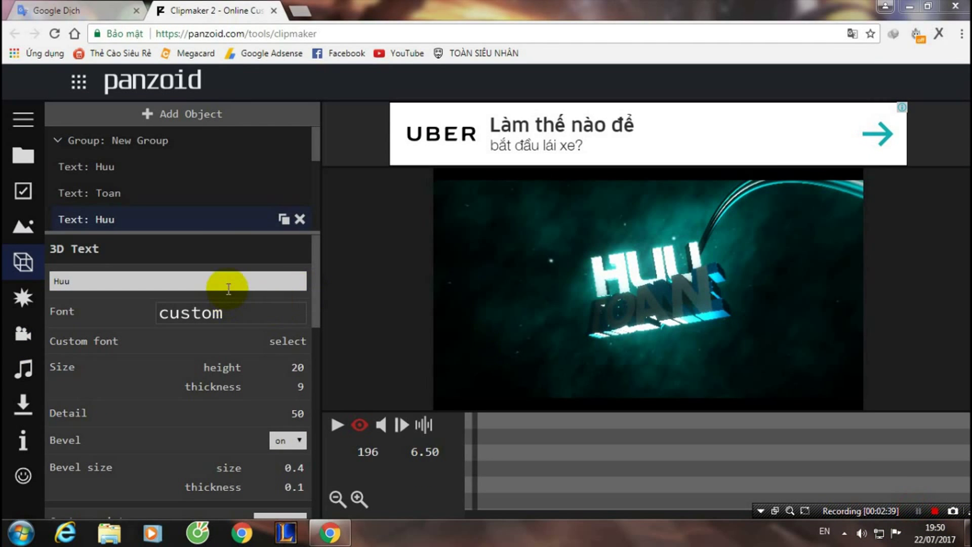
pyautogui.scroll(-2, 167, 187)
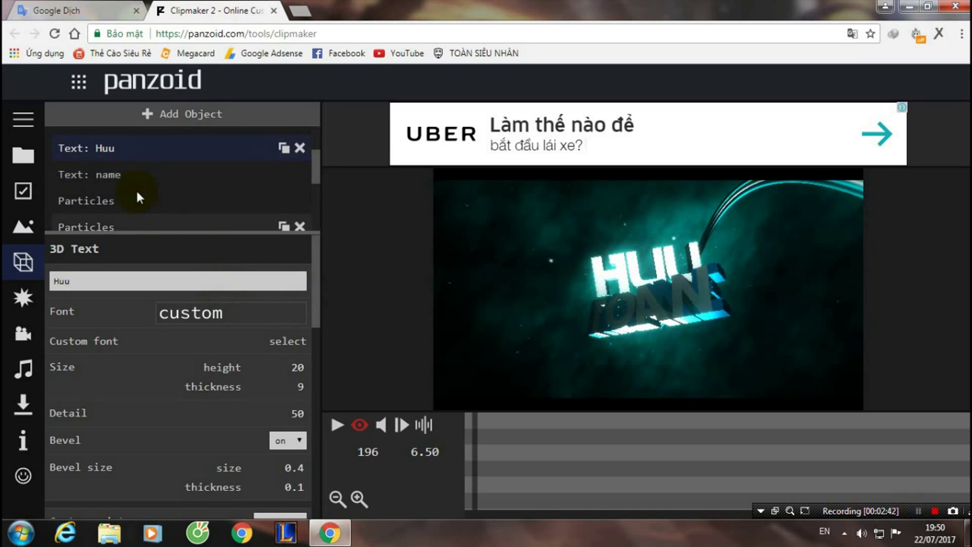
pyautogui.click(141, 175)
pyautogui.doubleClick(98, 281)
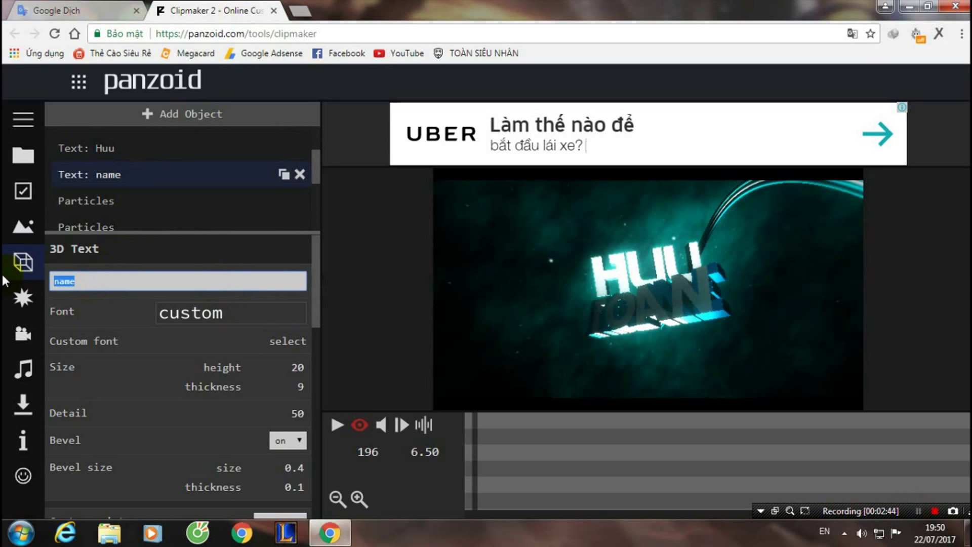
pyautogui.write('Toan')
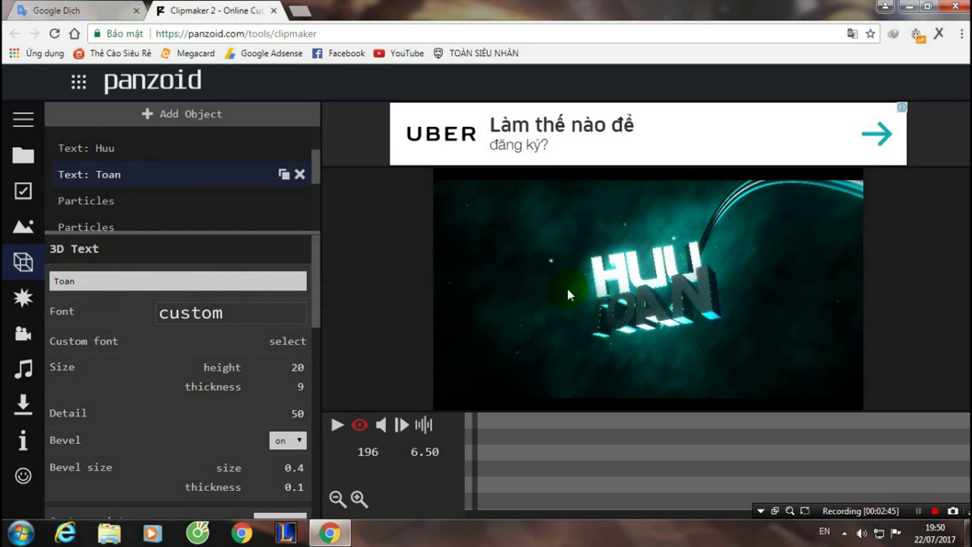
pyautogui.click(56, 10)
pyautogui.click(198, 234)
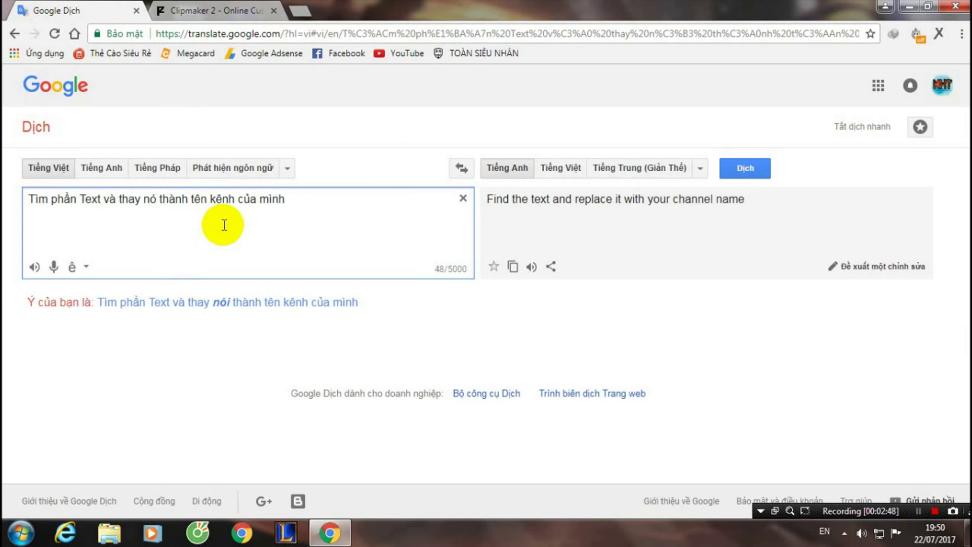
# - Type the note 'Xog thì bấm bắt đầu xem thử', correcting stray characters
pyautogui.hotkey('ctrl', 'a')
pyautogui.write('Xi')
pyautogui.press('BackSpace')
pyautogui.write('o')
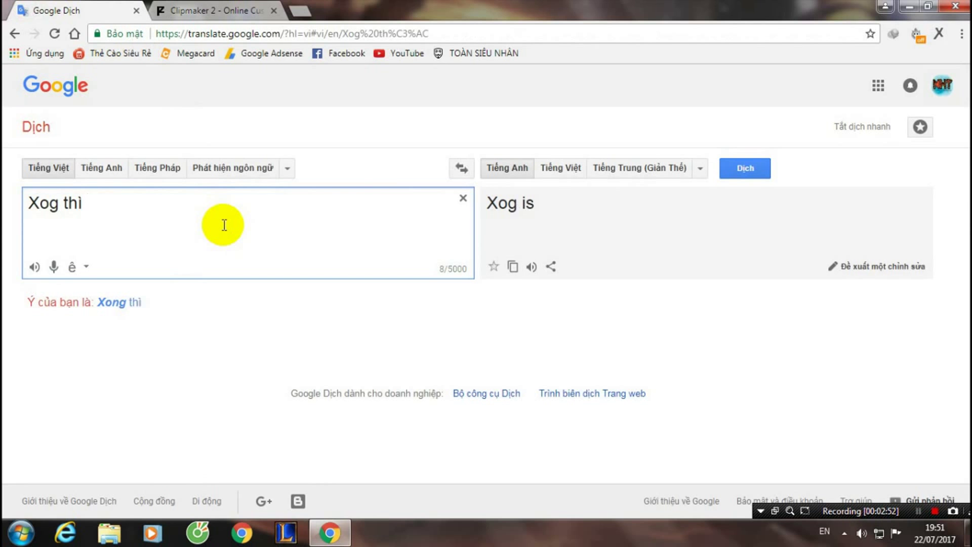
pyautogui.write('bắt đầu xe4')
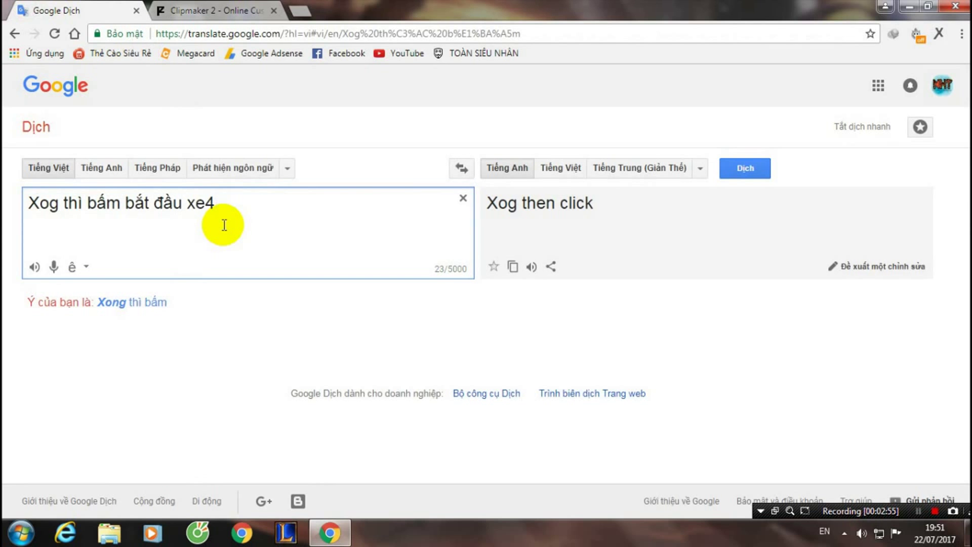
pyautogui.press('BackSpace')
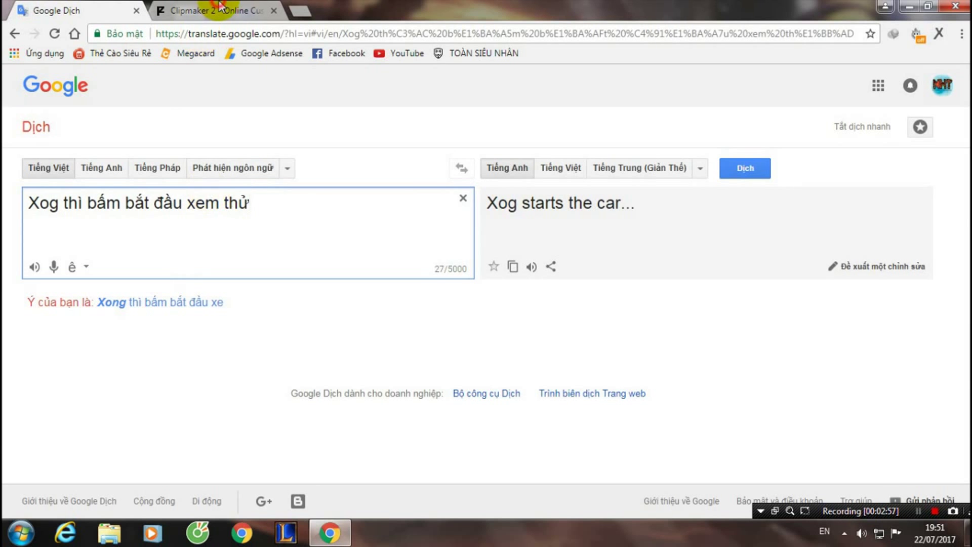
pyautogui.click(218, 10)
# - Play the channel-name 3D text intro preview for about ten seconds, then pause it
pyautogui.click(337, 425)
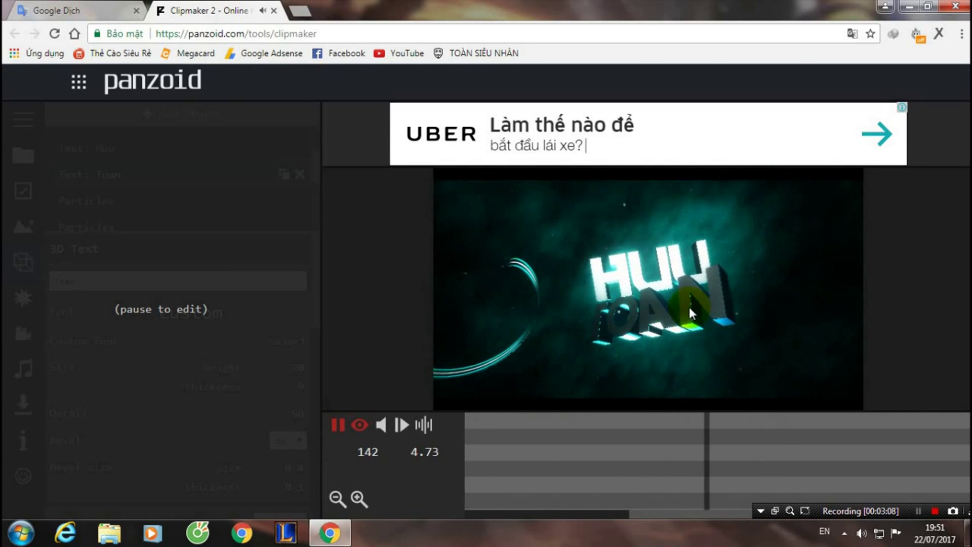
pyautogui.click(342, 427)
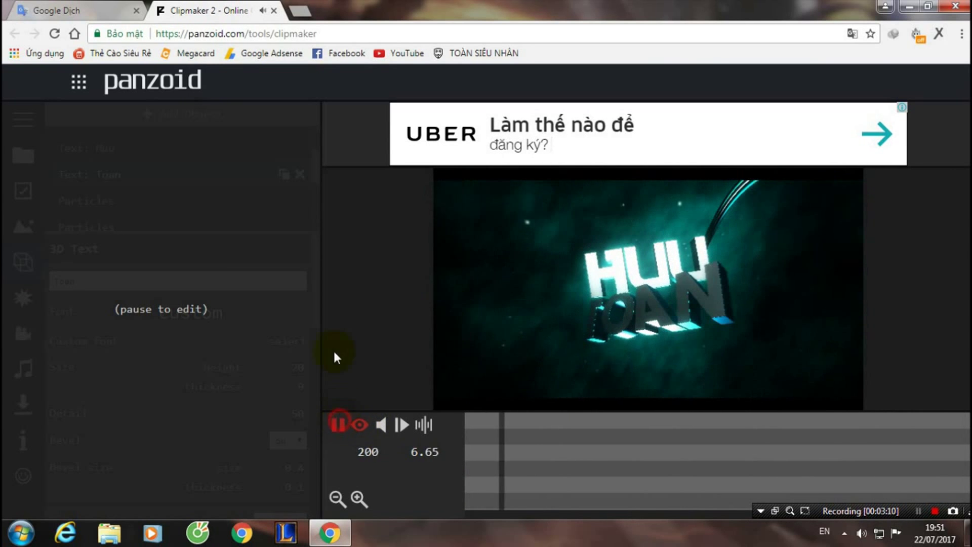
pyautogui.hotkey('ctrl', 'shift', 'Tab')
# - Replace the note with a sentence about many 3D and 2D intros and now trying an Outro
pyautogui.hotkey('ctrl', 'a')
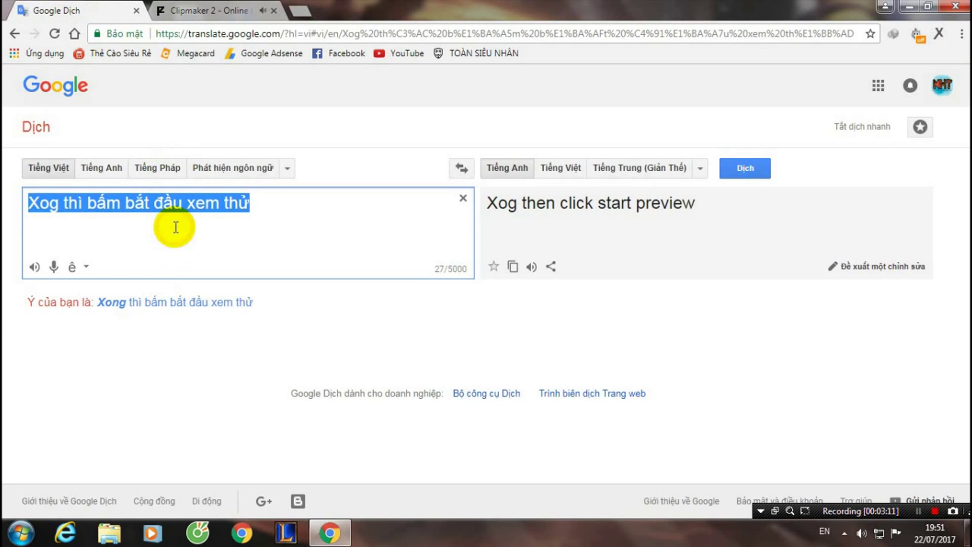
pyautogui.press('BackSpace')
pyautogui.write('Đó ! có rất nhiều')
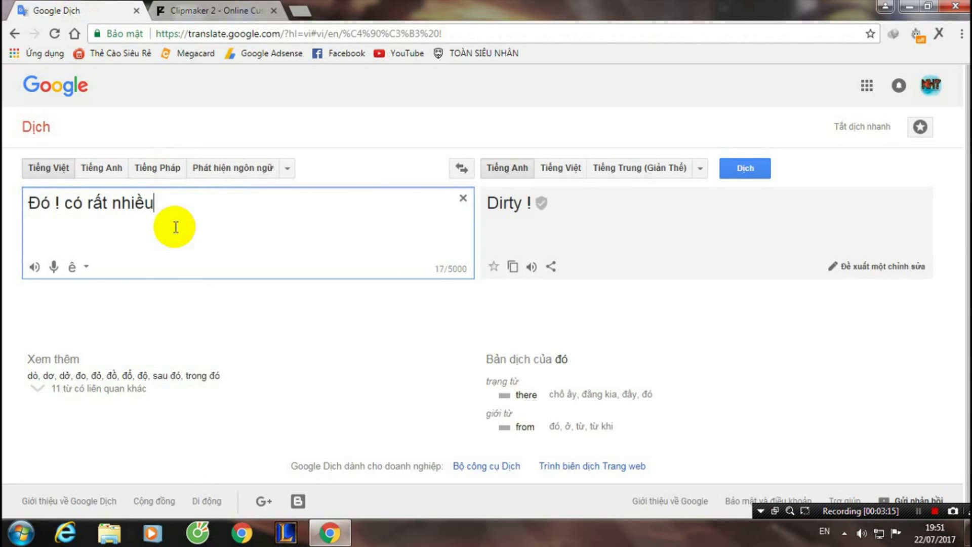
pyautogui.write(' Intro 3')
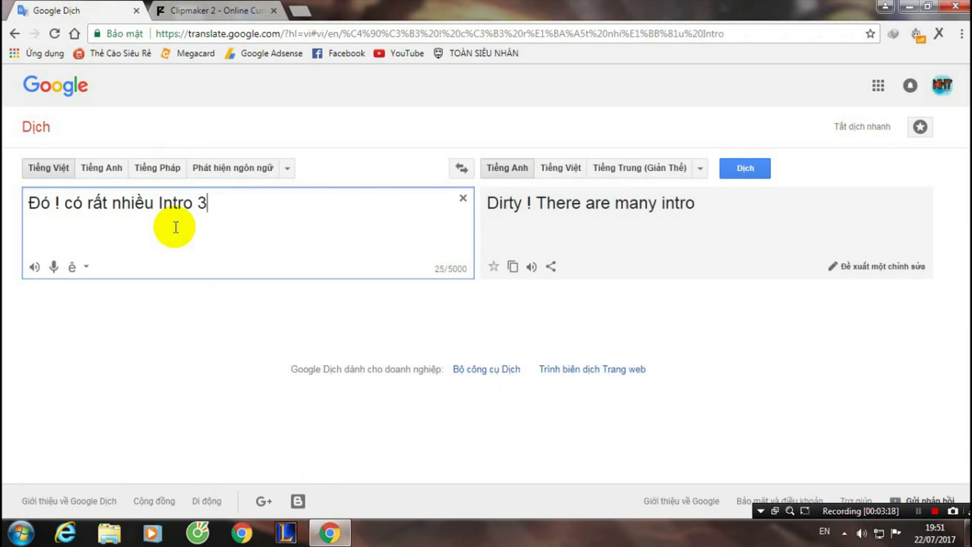
pyautogui.write('D lẫn 2D')
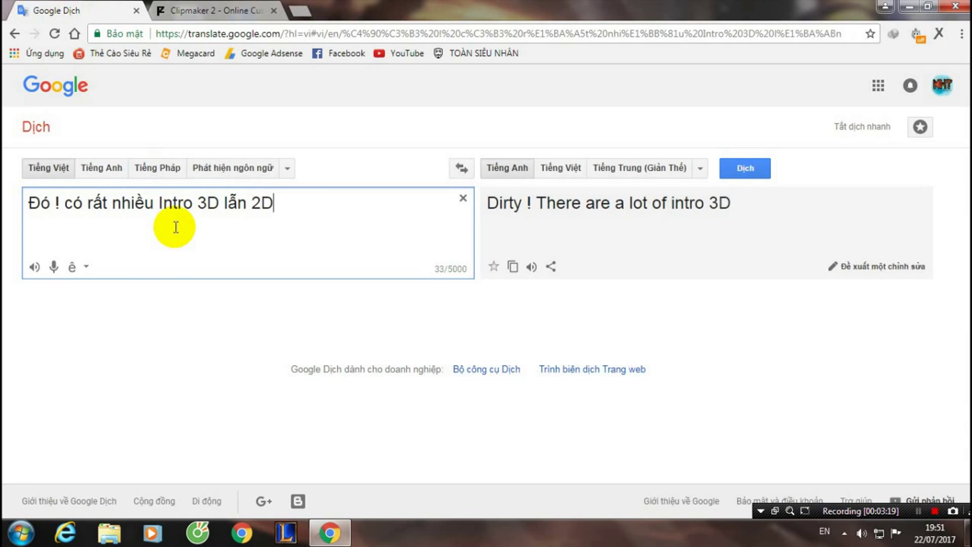
pyautogui.write(' giờ t')
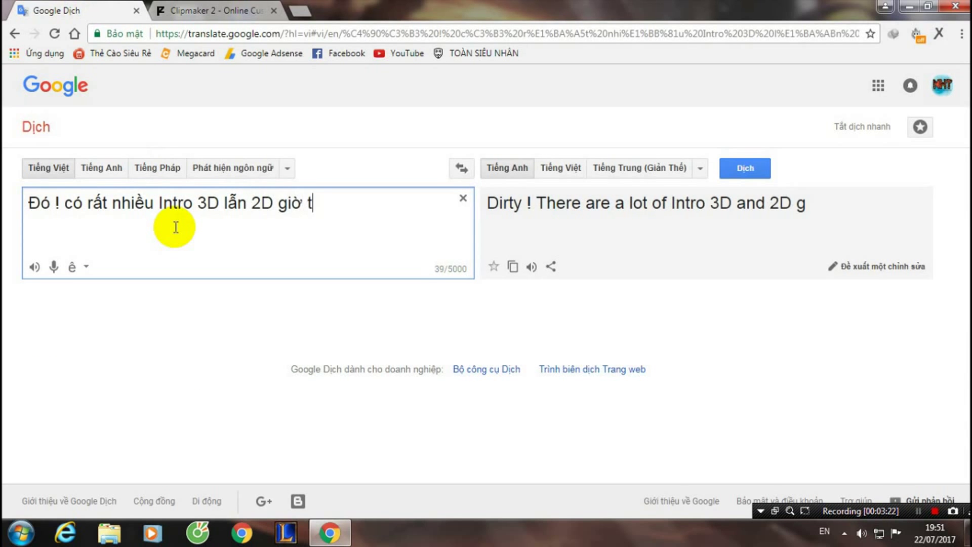
pyautogui.write('s ')
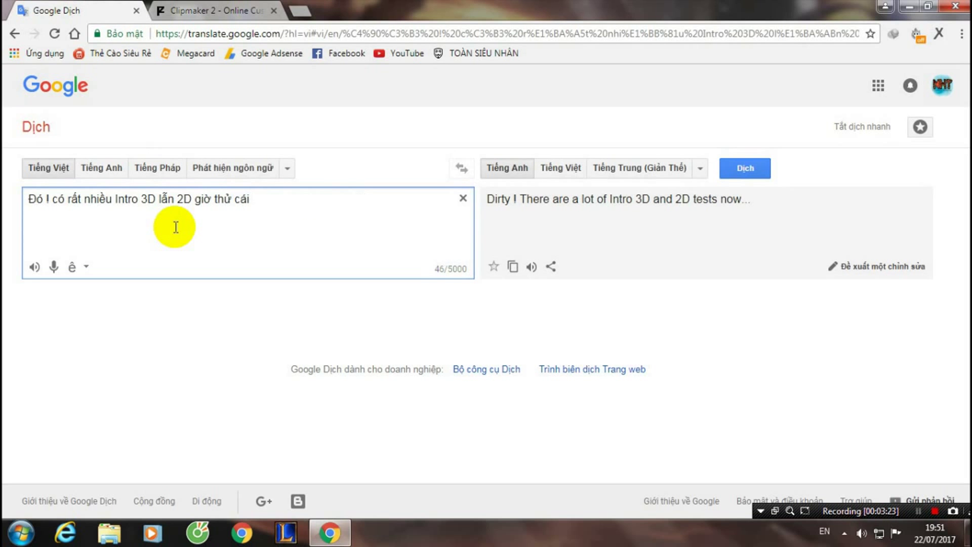
pyautogui.write('Outro nhé')
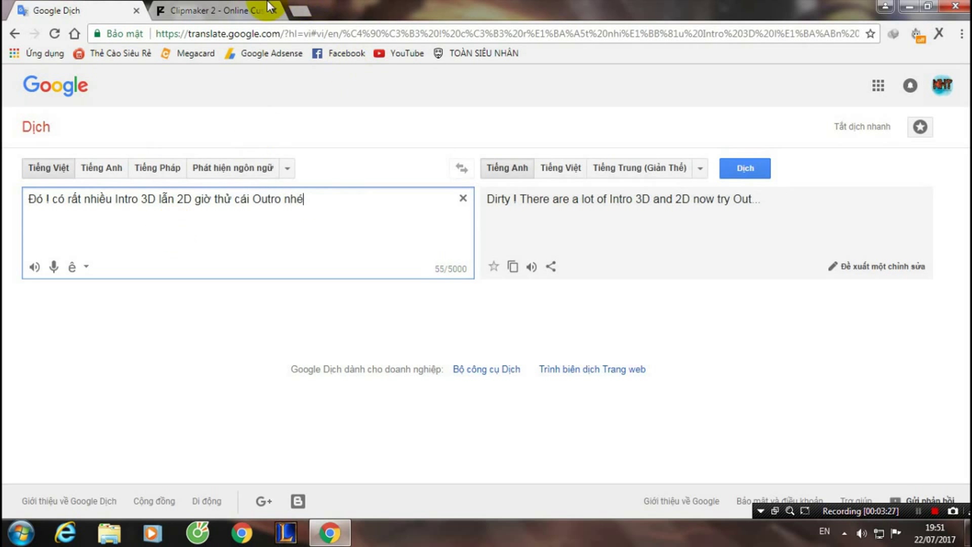
pyautogui.click(259, 10)
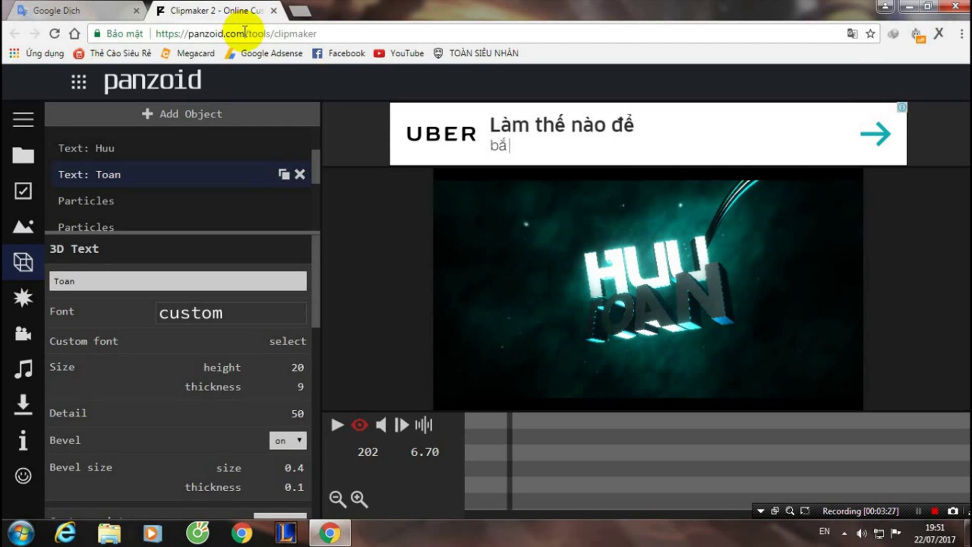
# - Go from the Clipmaker editor to the panzoid.com home page and confirm leaving the editor
pyautogui.click(490, 33)
pyautogui.press('BackSpace')
pyautogui.press('Return')
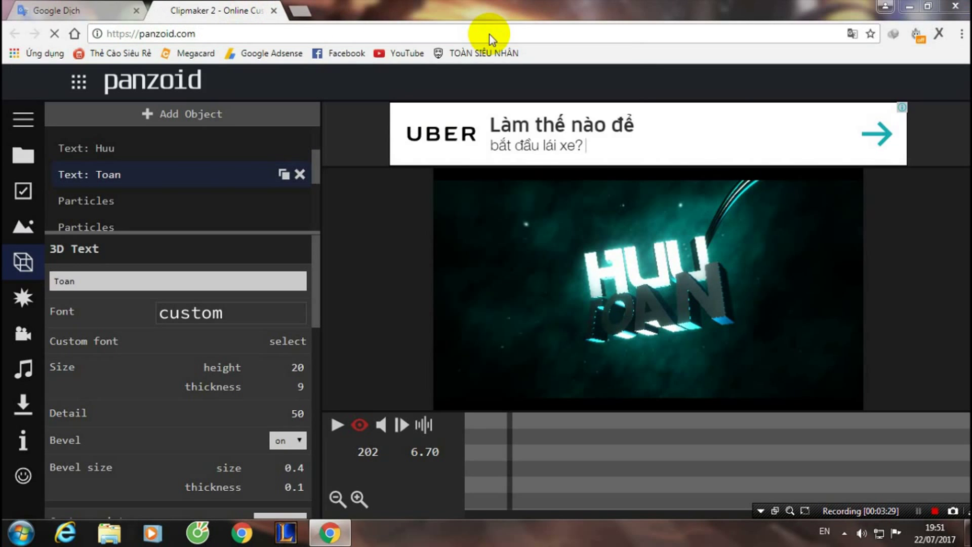
pyautogui.click(544, 116)
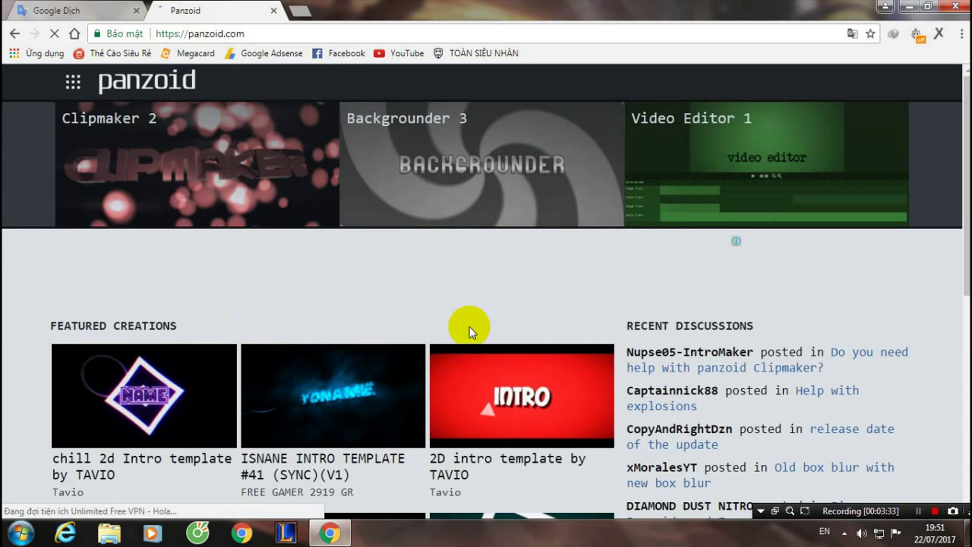
# - Open the 2D intro template by TAVIO and search the creations for 'Outro'
pyautogui.scroll(-3, 587, 271)
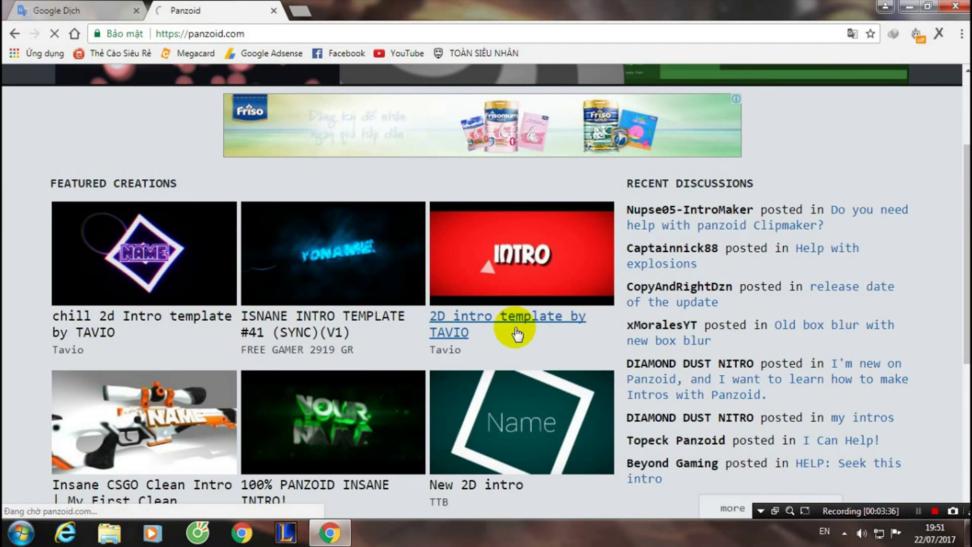
pyautogui.click(512, 321)
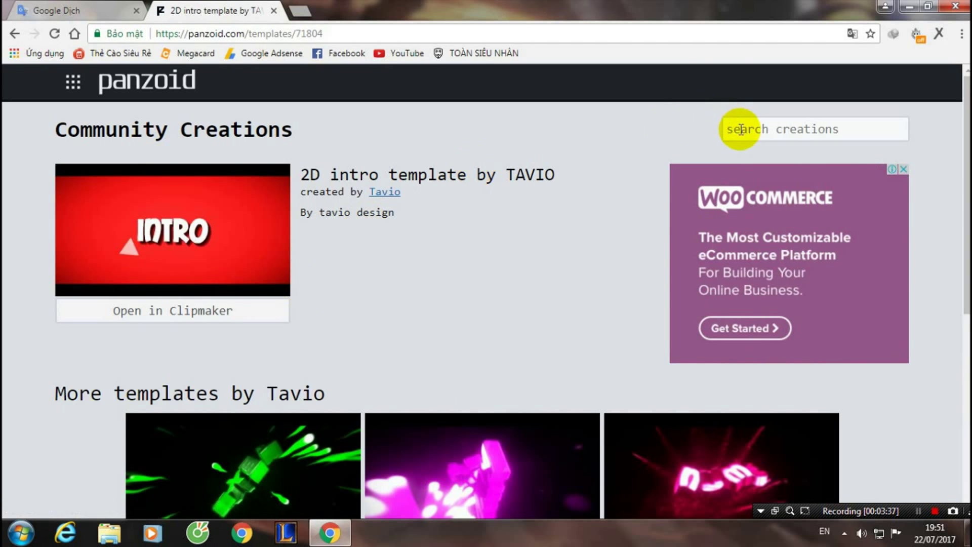
pyautogui.click(740, 129)
pyautogui.write('Outro')
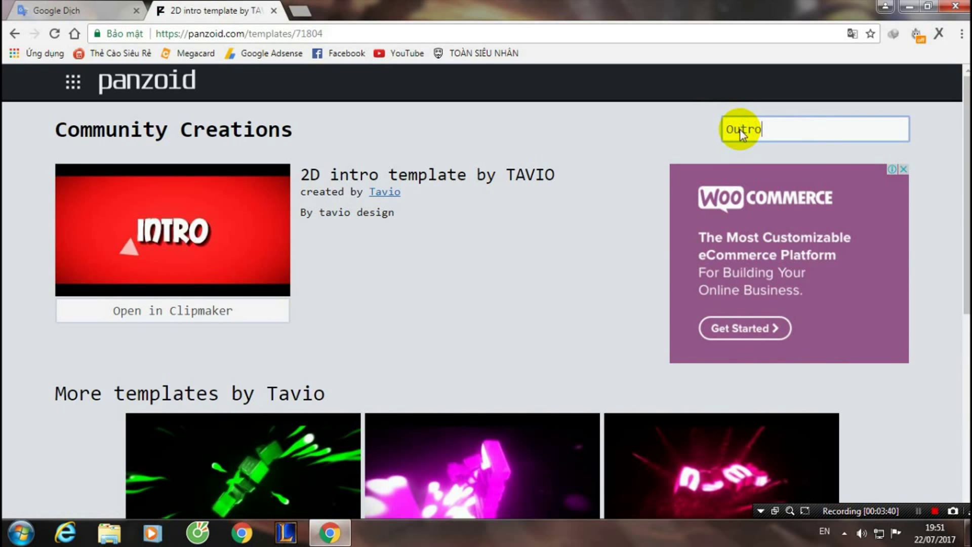
pyautogui.press('Return')
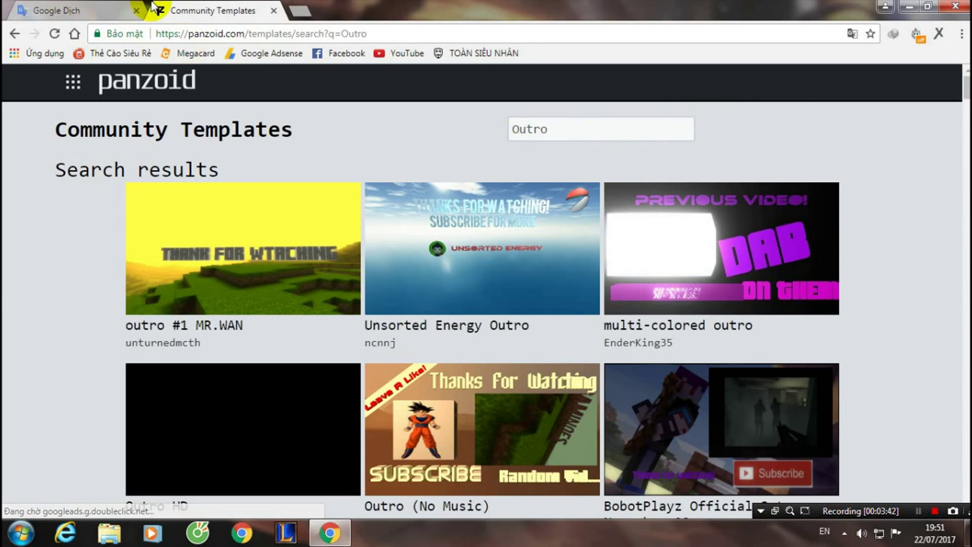
# - Replace the Google Translate source text with 'Ti Kiếm Out'
pyautogui.click(124, 9)
pyautogui.hotkey('ctrl', 'a')
pyautogui.write('Ti')
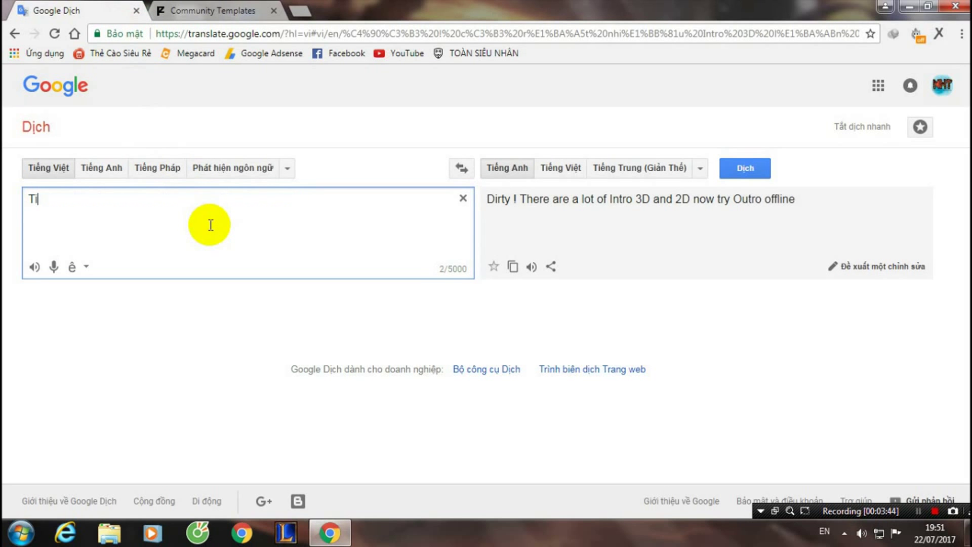
pyautogui.write('ìm Kiếm ')
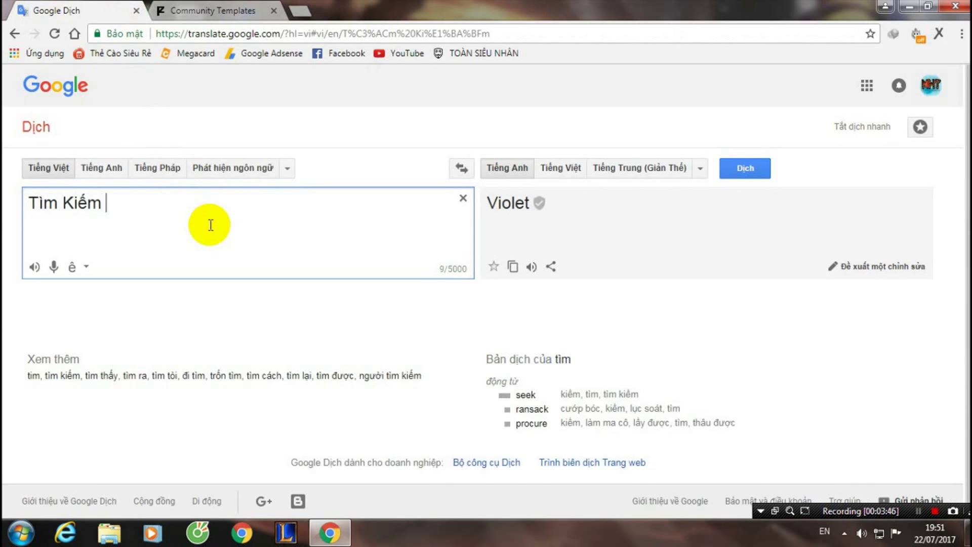
pyautogui.write('Outro')
# - Browse the Community Templates results for 'Outro'
pyautogui.click(215, 10)
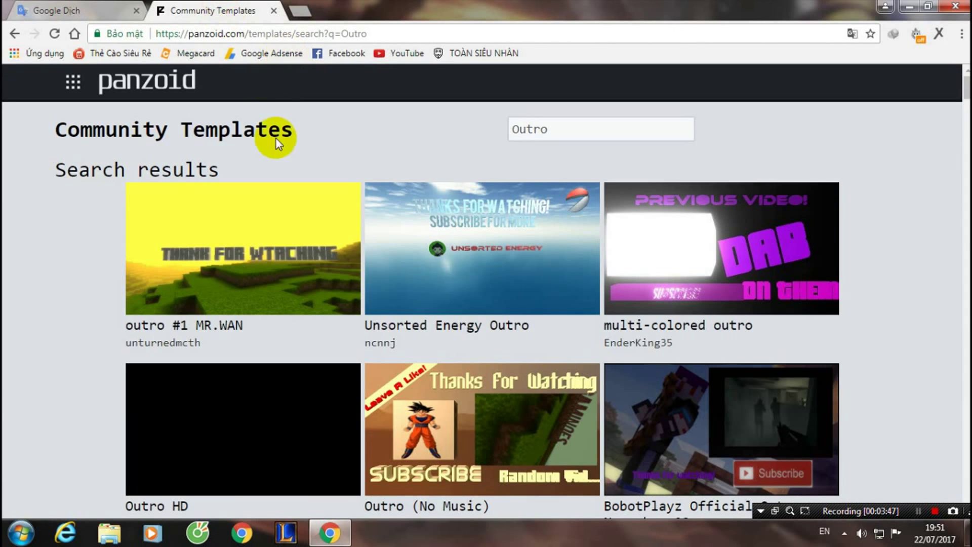
pyautogui.scroll(-1, 246, 349)
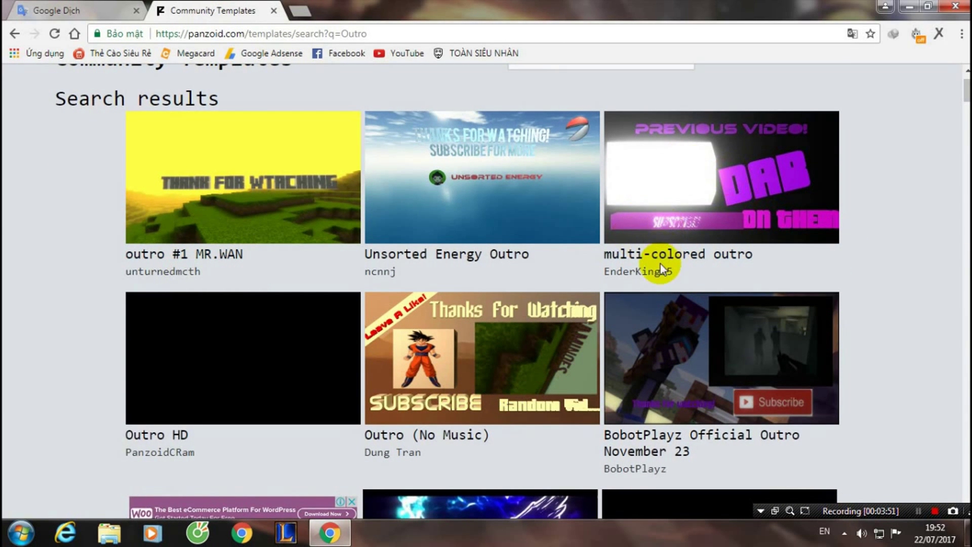
pyautogui.scroll(-3, 659, 263)
pyautogui.scroll(-3, 662, 271)
pyautogui.scroll(2, 661, 276)
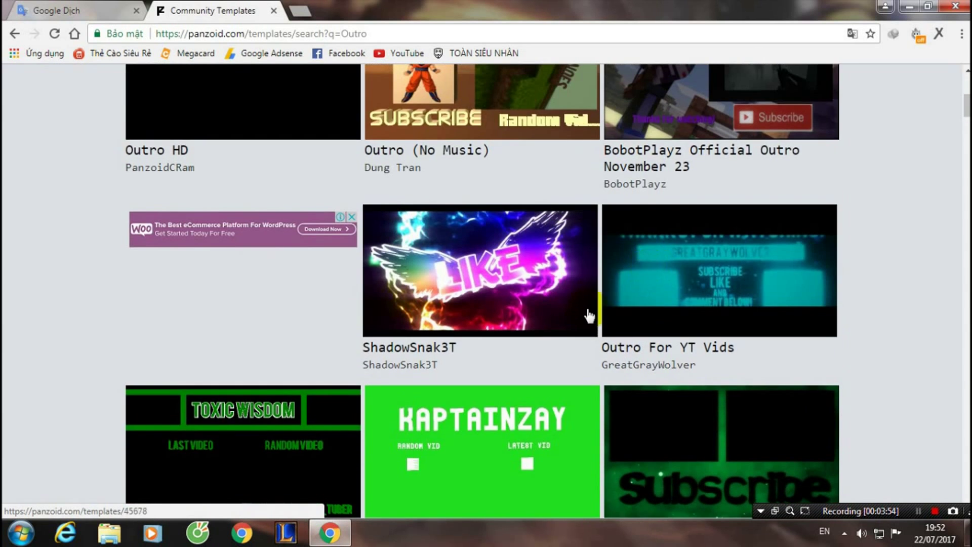
pyautogui.scroll(-2, 585, 319)
pyautogui.scroll(-2, 506, 344)
pyautogui.click(472, 340)
pyautogui.scroll(-1, 472, 340)
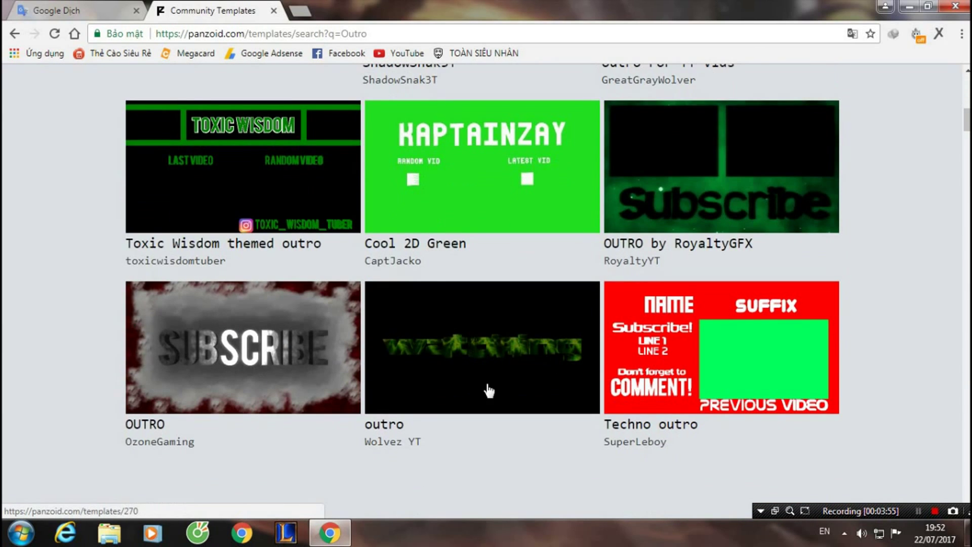
pyautogui.scroll(-1, 413, 377)
pyautogui.scroll(3, 542, 365)
# - Replace the Google Translate source text with 'Co nhieều'
pyautogui.click(56, 10)
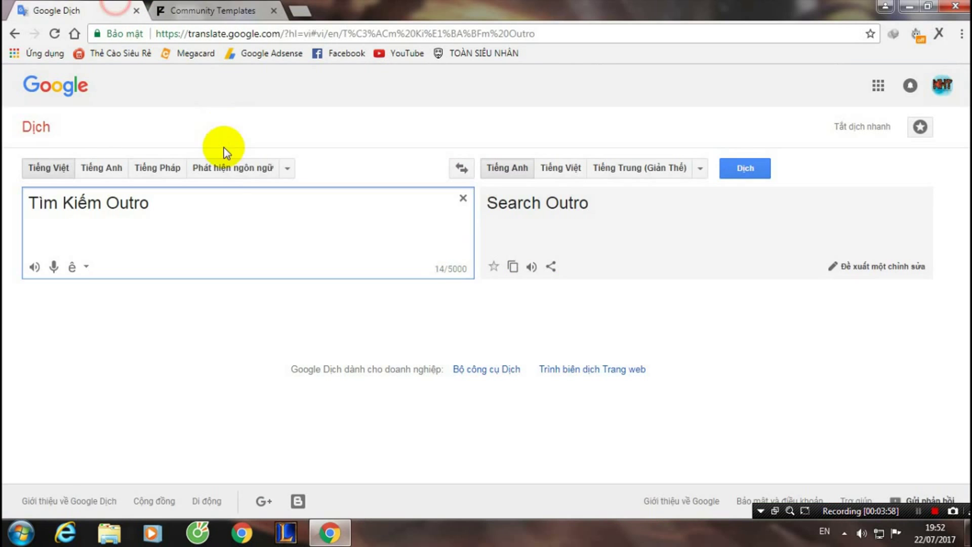
pyautogui.hotkey('ctrl', 'a')
pyautogui.write('Co')
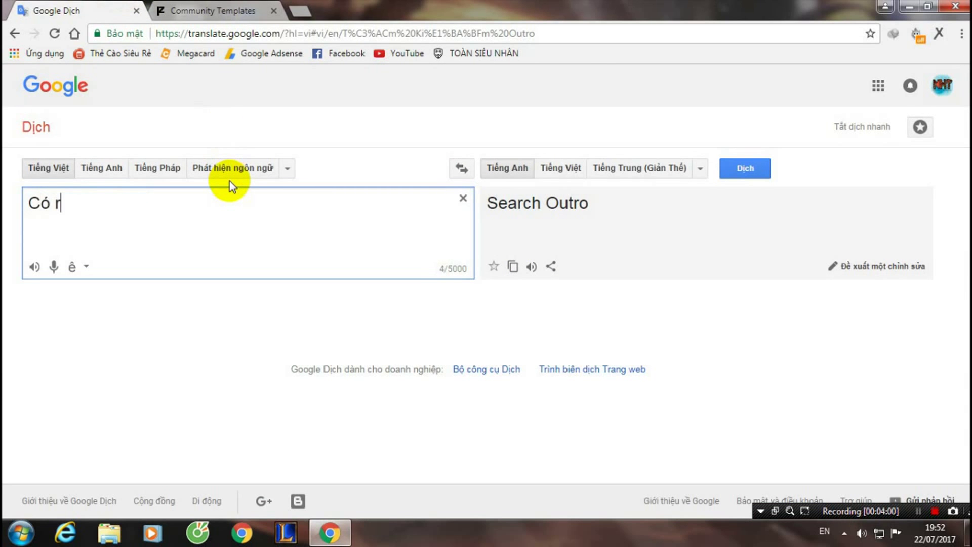
pyautogui.write(' nhieều')
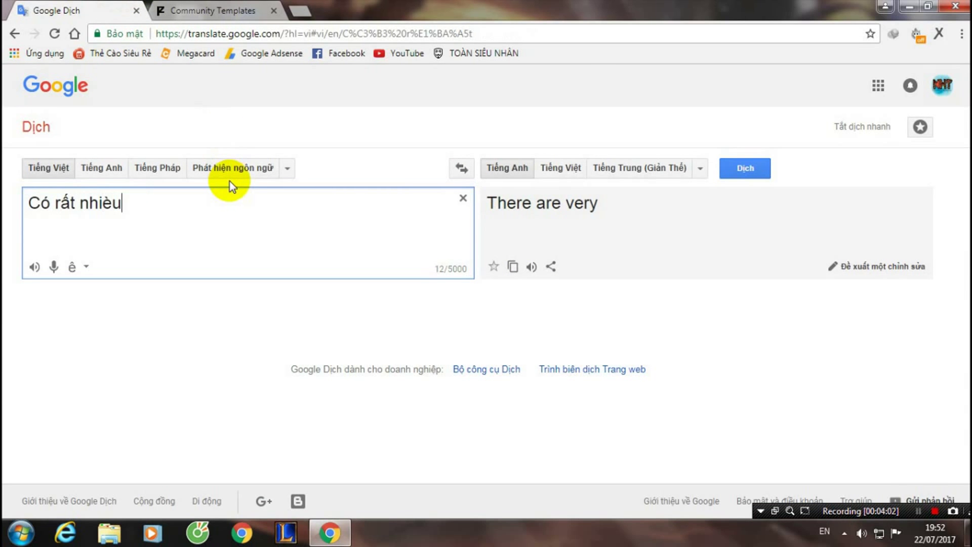
# - Scroll back through the Outro results and open the 'Outro For YT Vids' template page
pyautogui.click(176, 6)
pyautogui.scroll(1, 466, 250)
pyautogui.scroll(4, 498, 261)
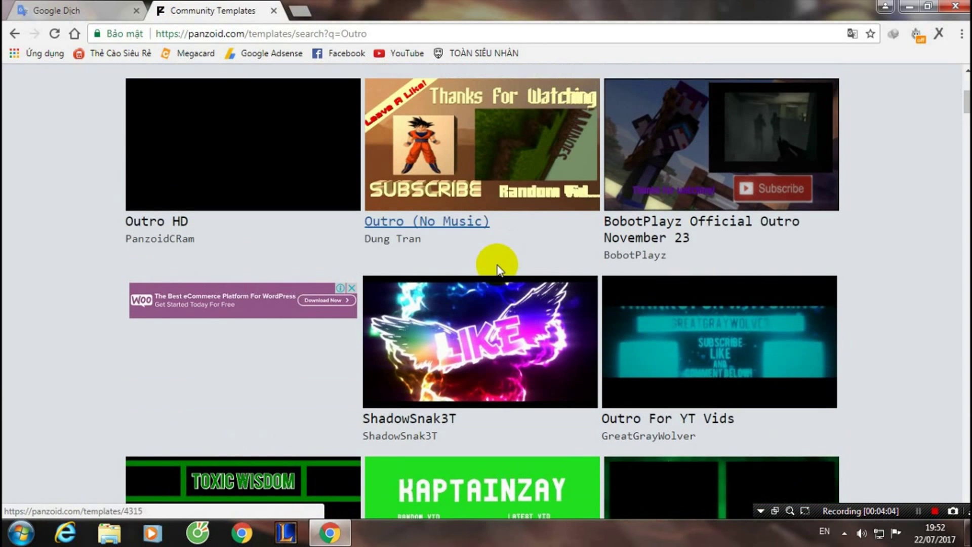
pyautogui.scroll(2, 672, 267)
pyautogui.scroll(2, 672, 267)
pyautogui.scroll(2, 734, 253)
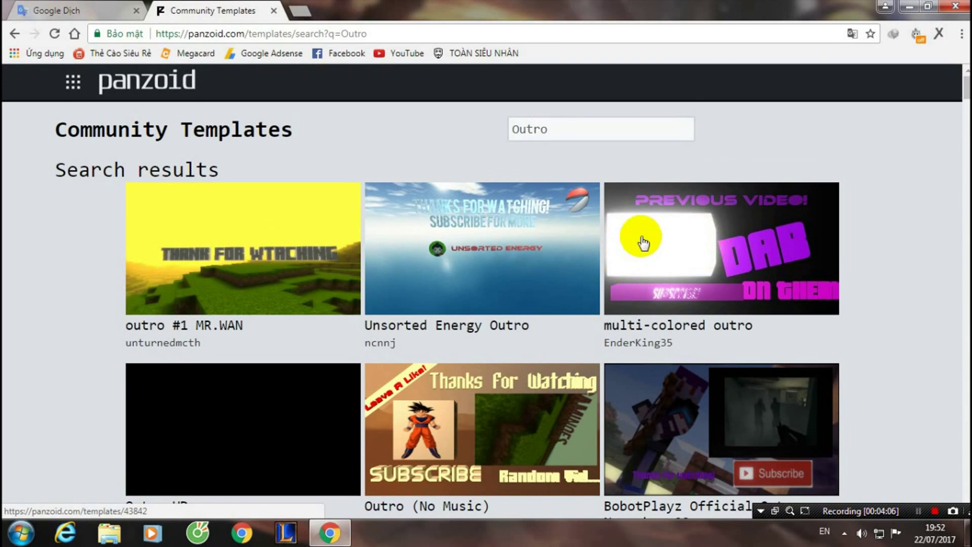
pyautogui.scroll(-4, 608, 263)
pyautogui.scroll(4, 507, 227)
pyautogui.scroll(-9, 572, 245)
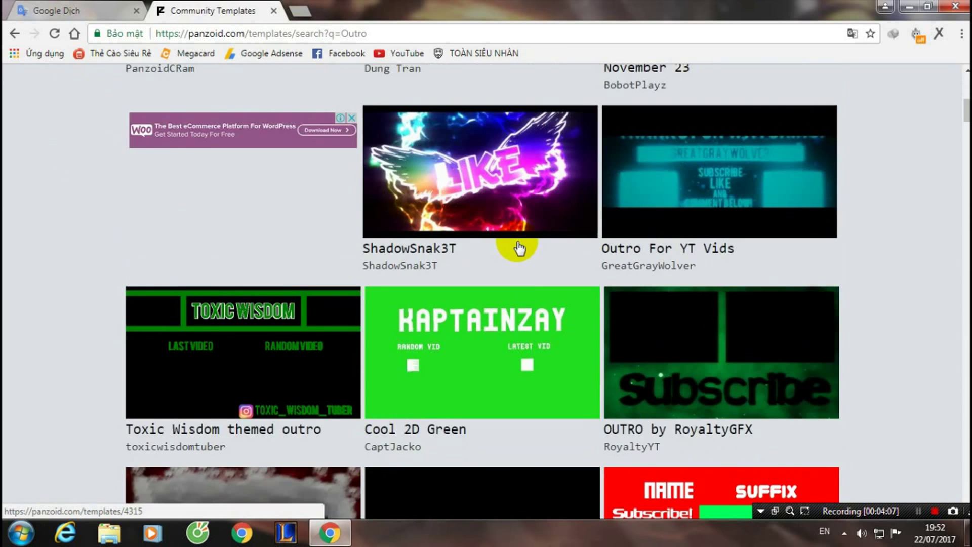
pyautogui.scroll(-3, 518, 246)
pyautogui.scroll(-4, 513, 241)
pyautogui.scroll(-3, 521, 245)
pyautogui.scroll(4, 519, 245)
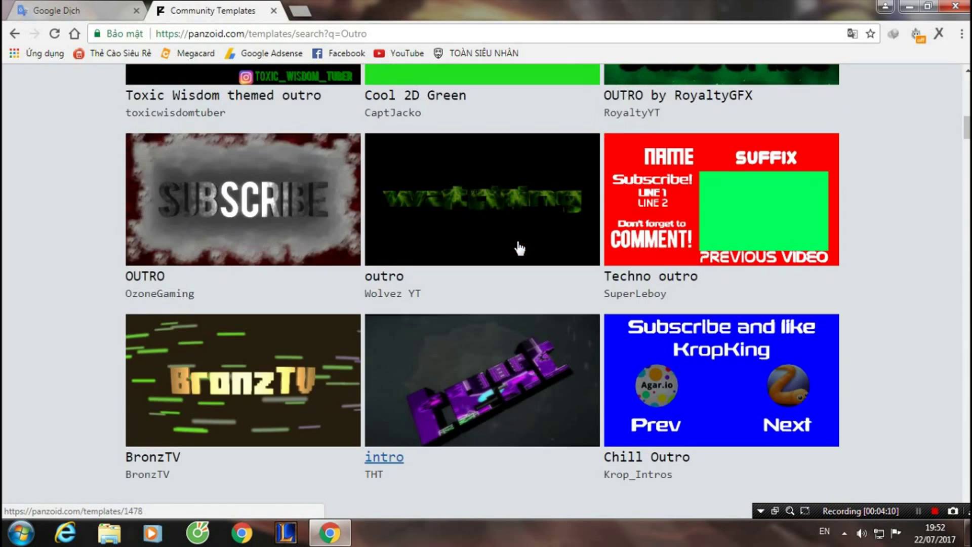
pyautogui.scroll(3, 519, 246)
pyautogui.scroll(3, 544, 264)
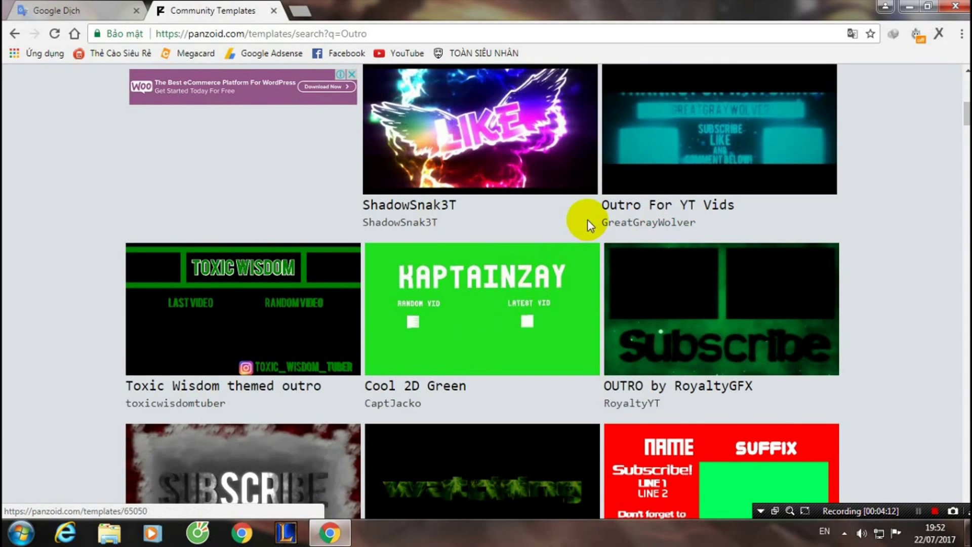
pyautogui.scroll(2, 588, 220)
pyautogui.click(629, 278)
# - Enter 'Thử 1 cái' as the translator's source text, then load 'Outro For YT Vids' into Clipmaker
pyautogui.click(58, 10)
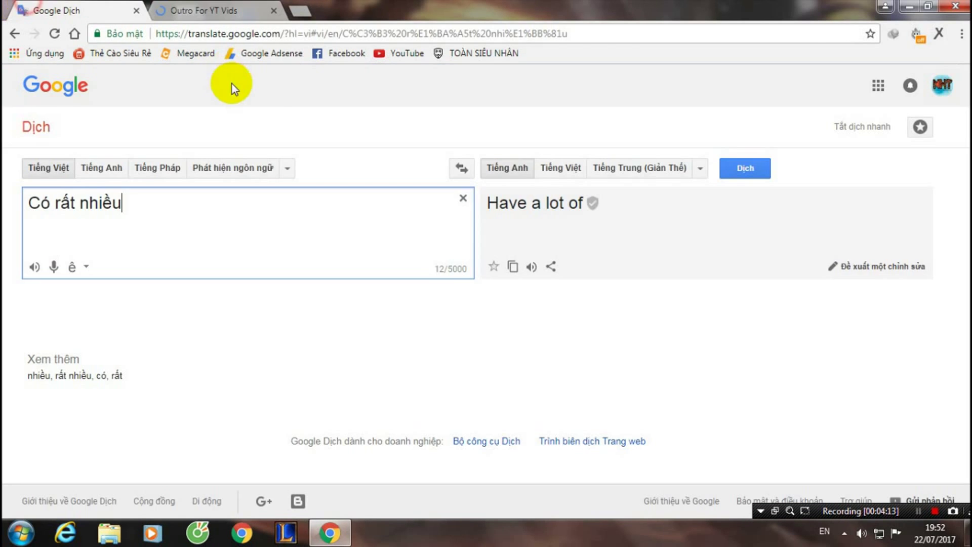
pyautogui.click(272, 217)
pyautogui.hotkey('ctrl', 'a')
pyautogui.write('Thử ')
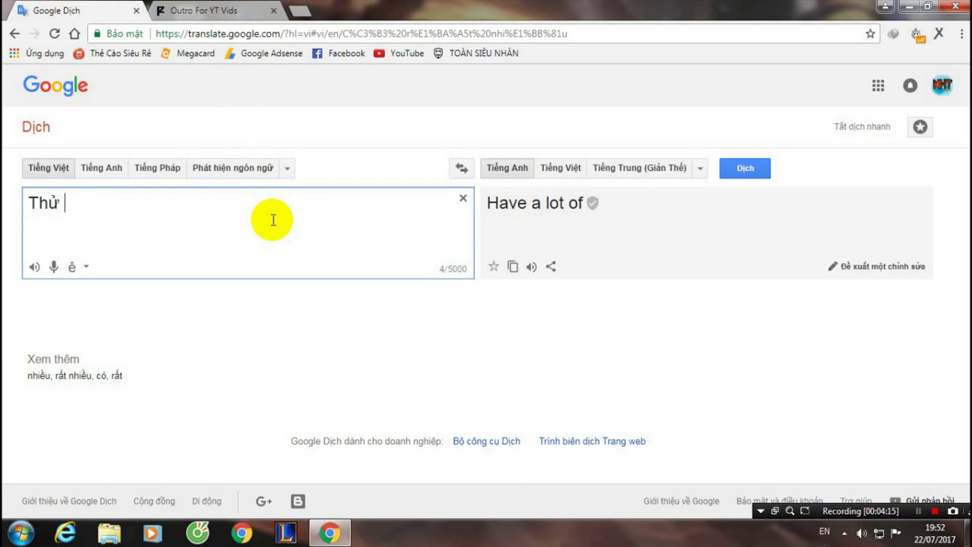
pyautogui.write('1 cái')
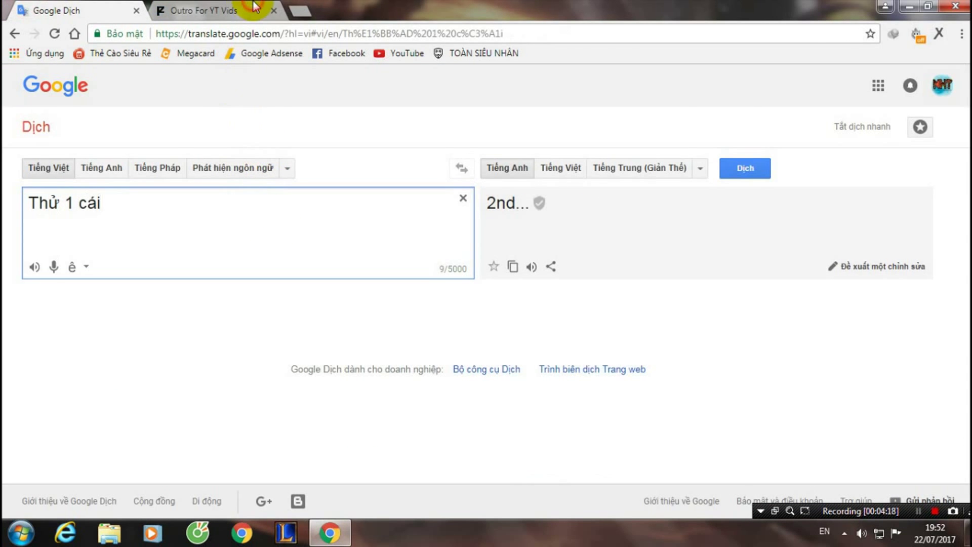
pyautogui.click(255, 7)
pyautogui.click(226, 317)
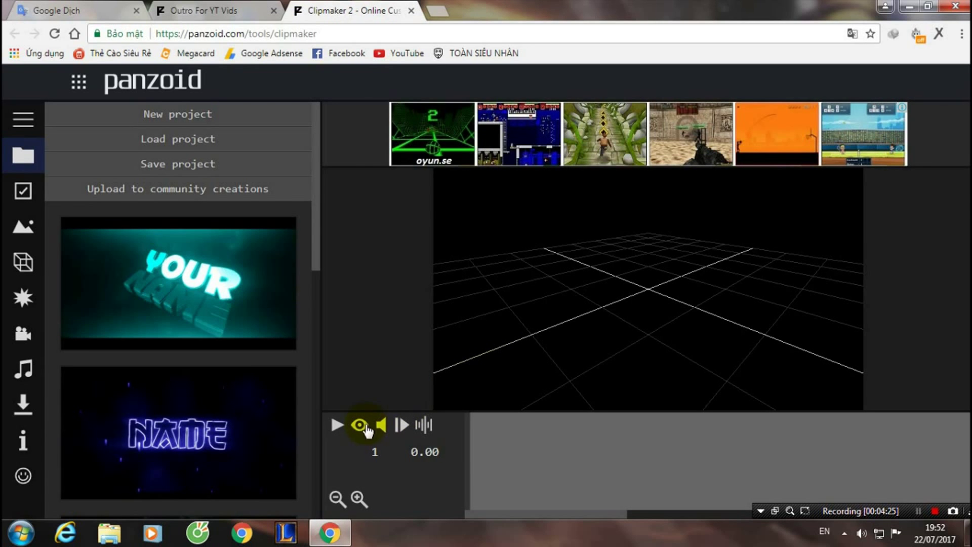
# - Play the outro template preview, then pause it
pyautogui.click(359, 427)
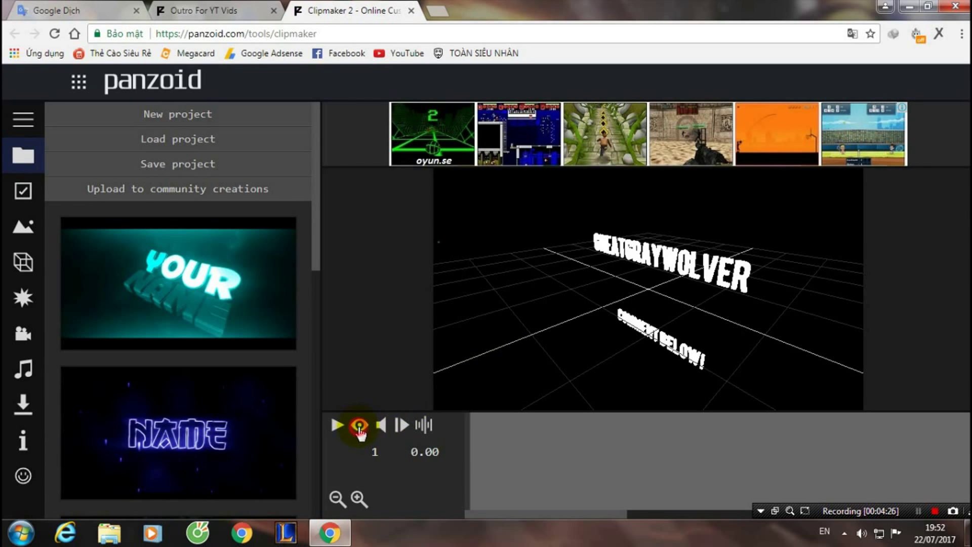
pyautogui.click(359, 426)
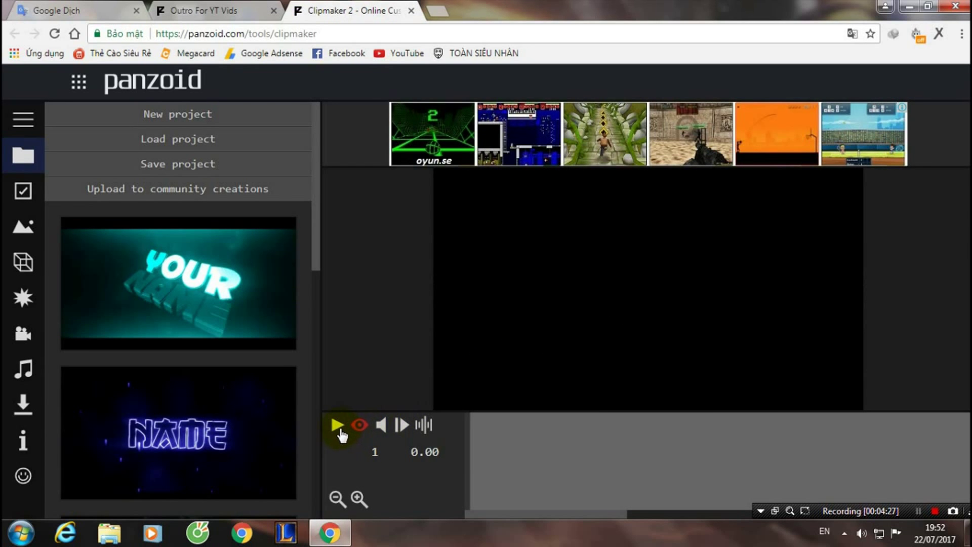
pyautogui.click(338, 425)
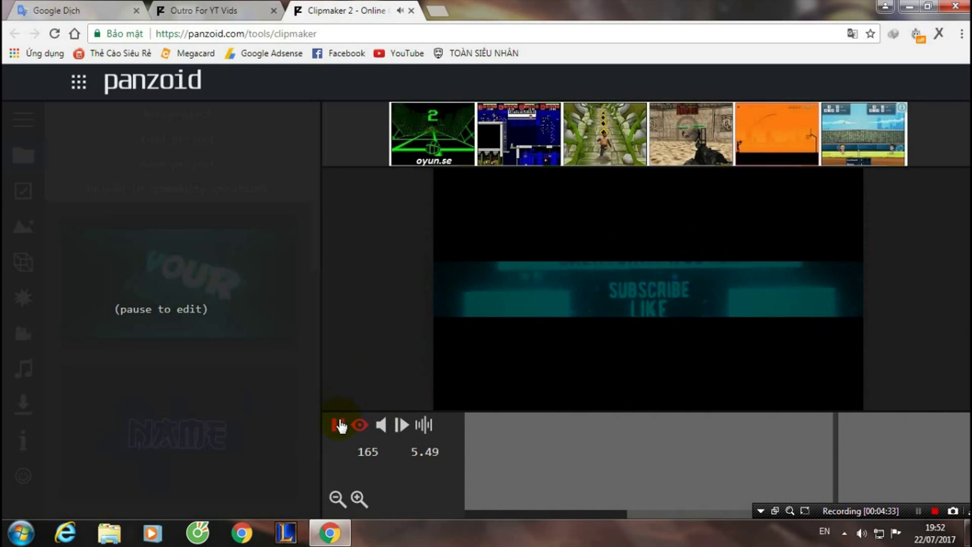
pyautogui.click(339, 425)
# - Show the scene's 3D object list and replay the preview to the 'Thanks for watching!' end screen
pyautogui.click(23, 262)
pyautogui.moveTo(182, 140)
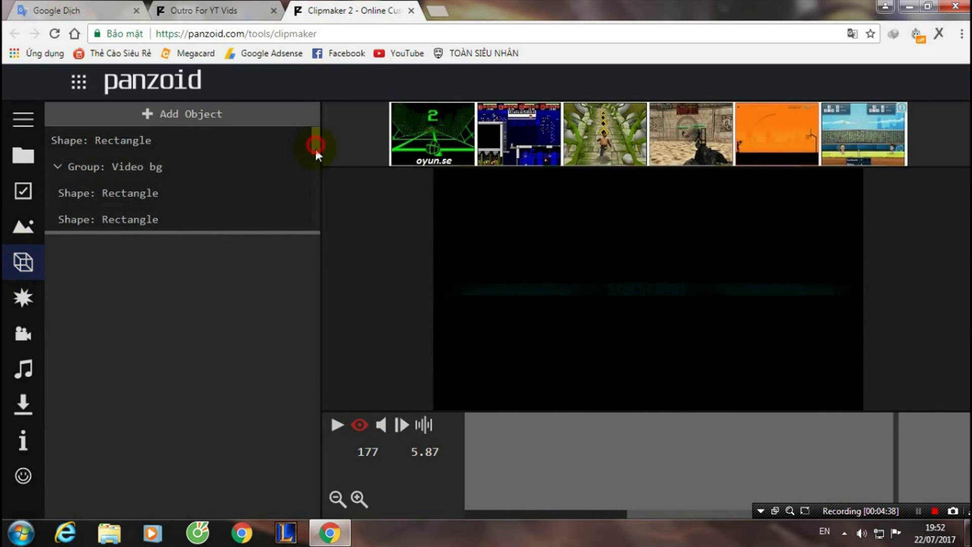
pyautogui.moveTo(315, 149); pyautogui.dragTo(311, 193)
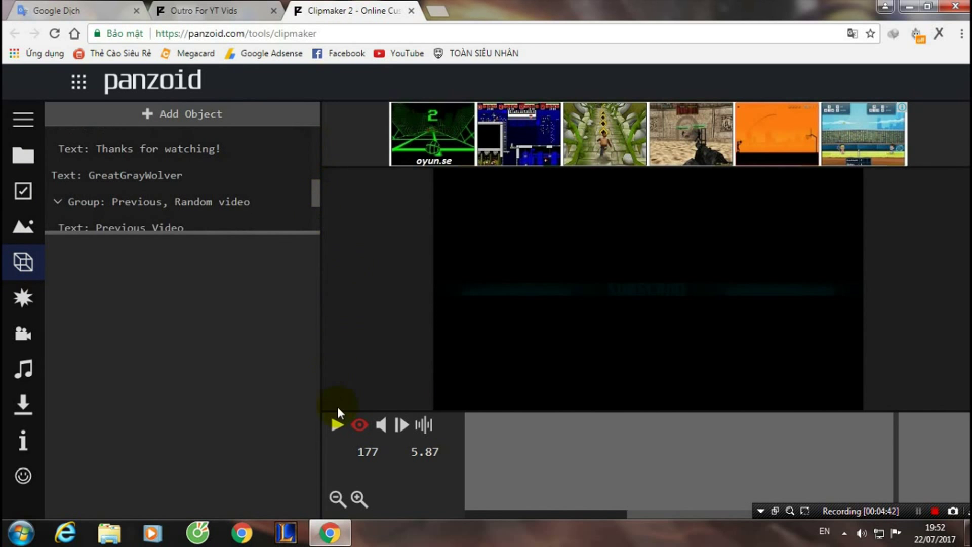
pyautogui.click(337, 427)
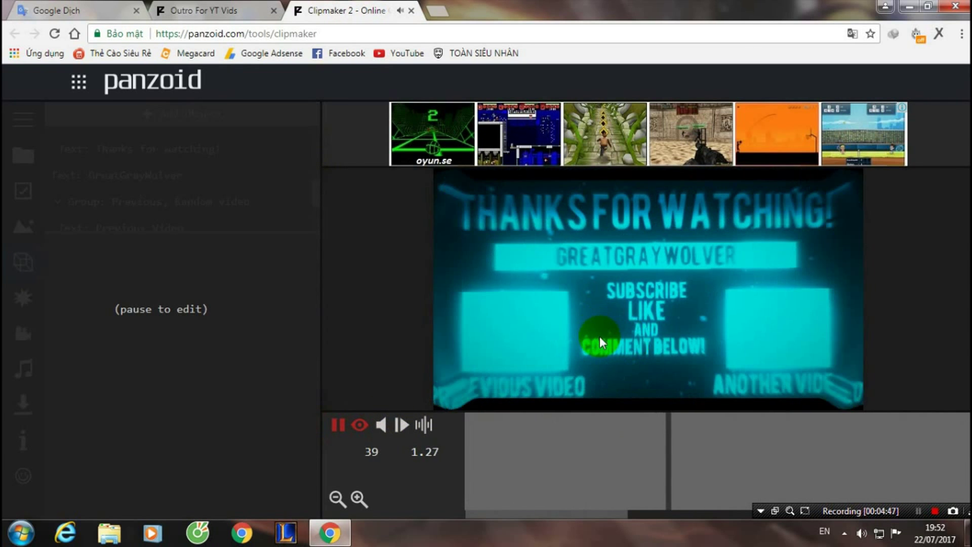
pyautogui.click(337, 425)
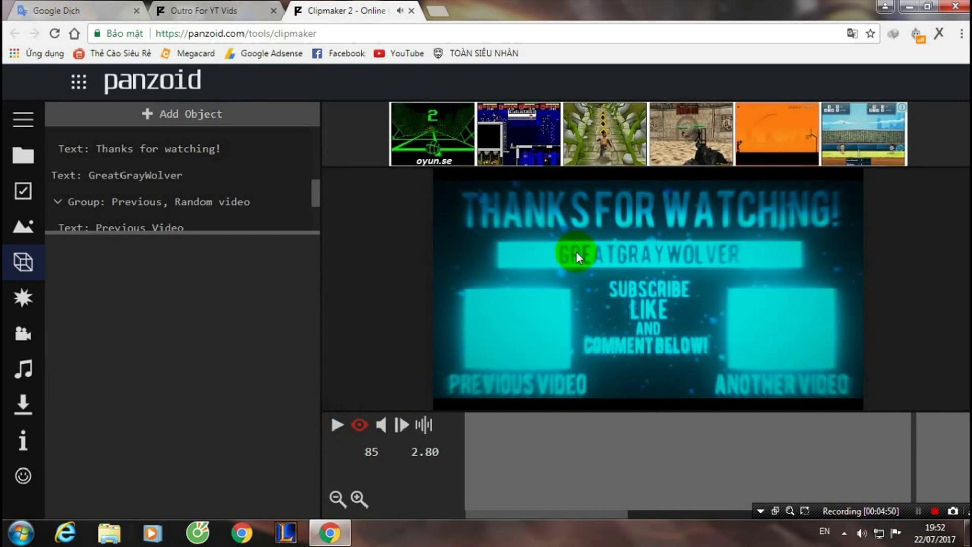
# - Replace the outro's channel-name 3D text with the creator's own channel name
pyautogui.click(163, 175)
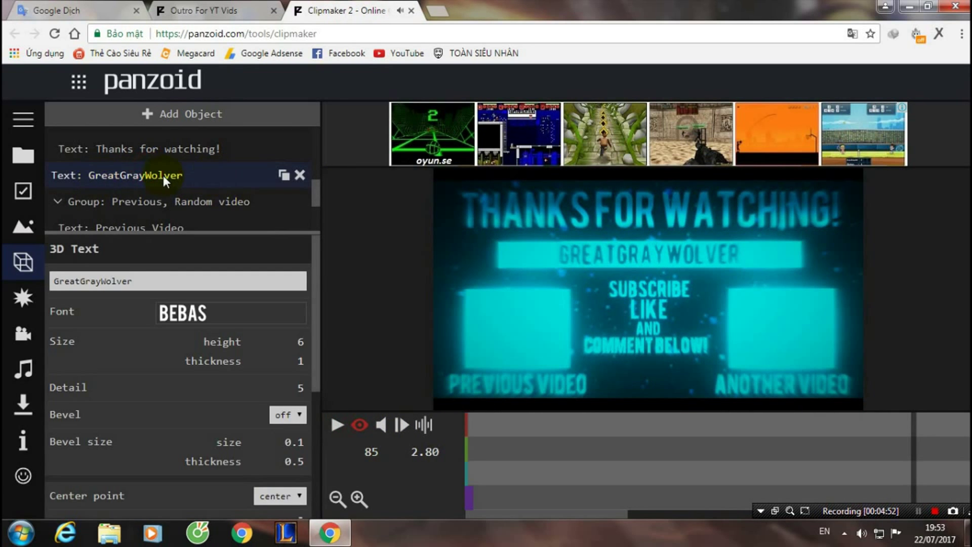
pyautogui.moveTo(132, 280); pyautogui.dragTo(36, 291)
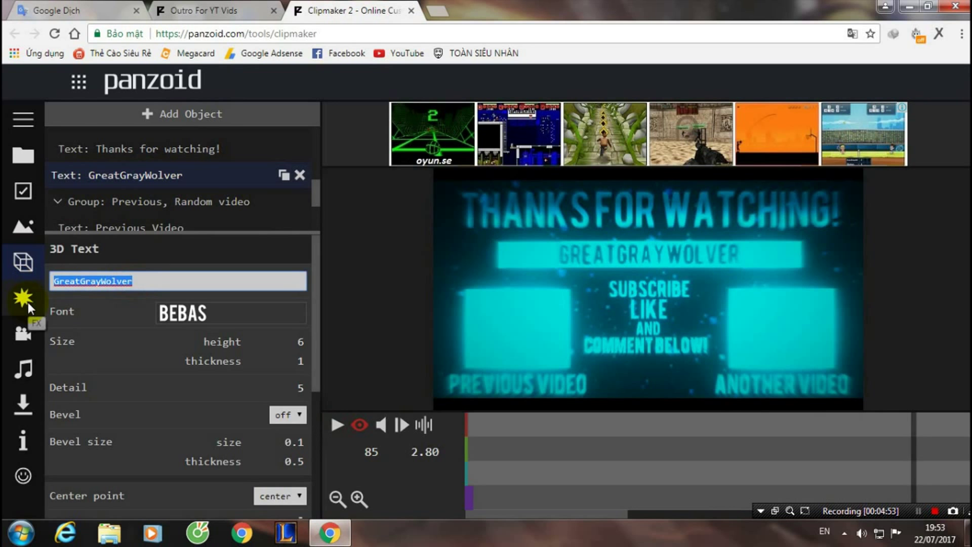
pyautogui.write('TOAN SIE')
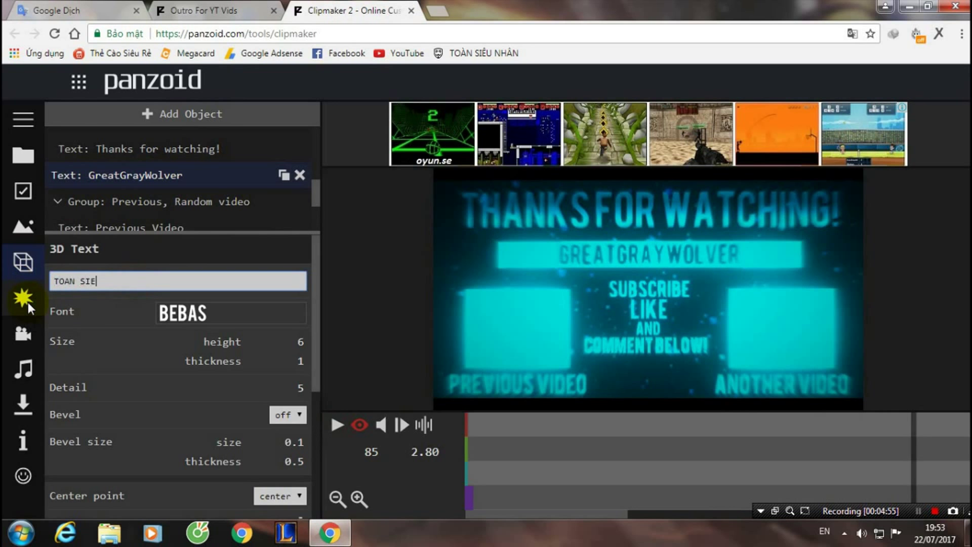
pyautogui.write('U NHAN')
pyautogui.press('Return')
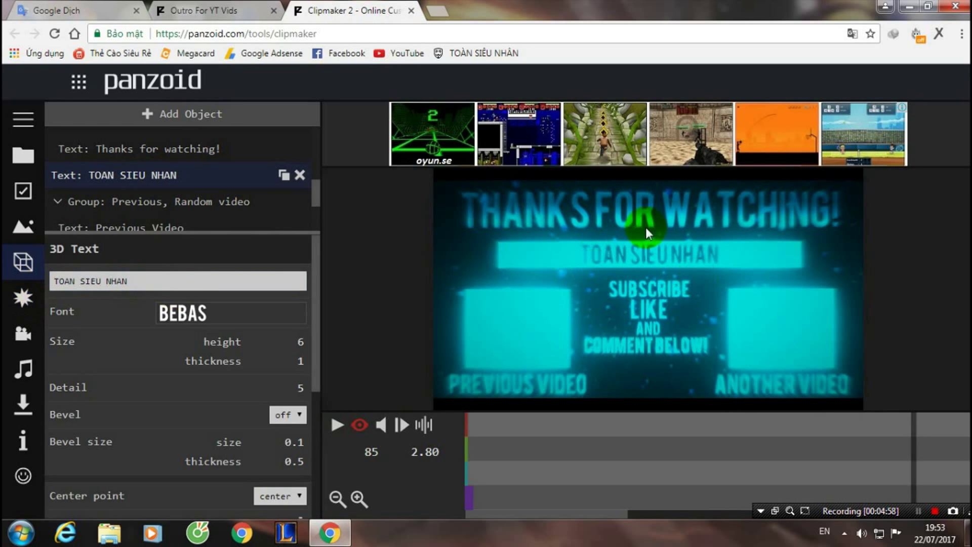
# - Widen the gap before the name's last word and replay the outro preview
pyautogui.click(83, 281)
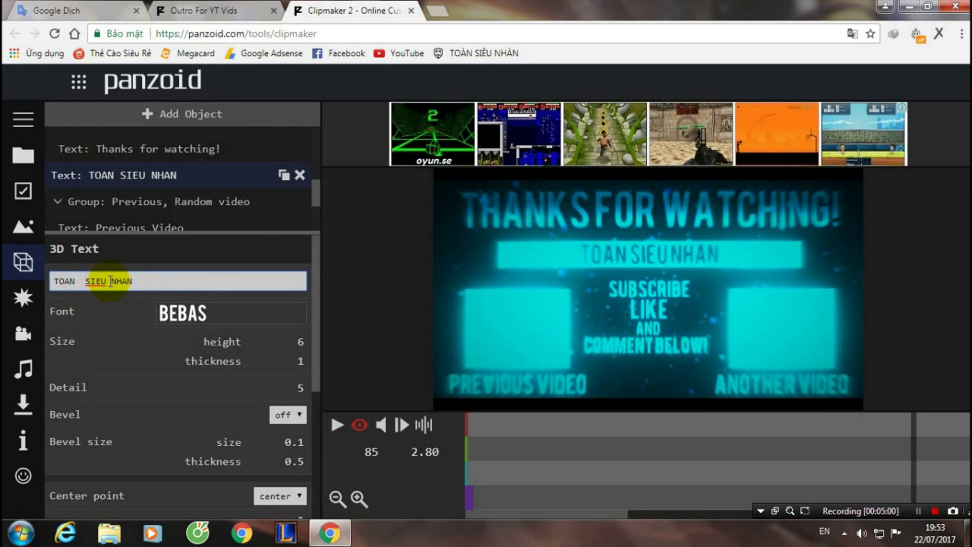
pyautogui.press('Return')
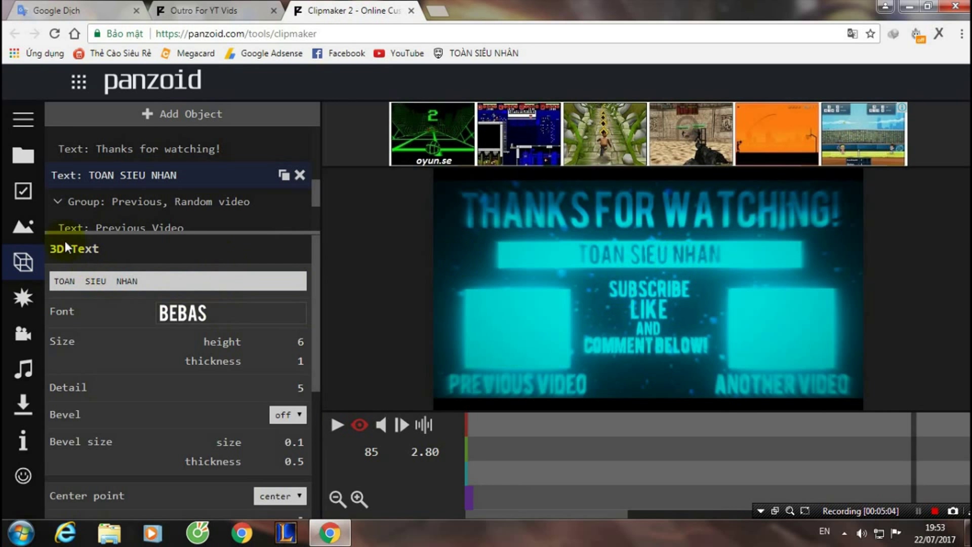
pyautogui.scroll(-3, 172, 201)
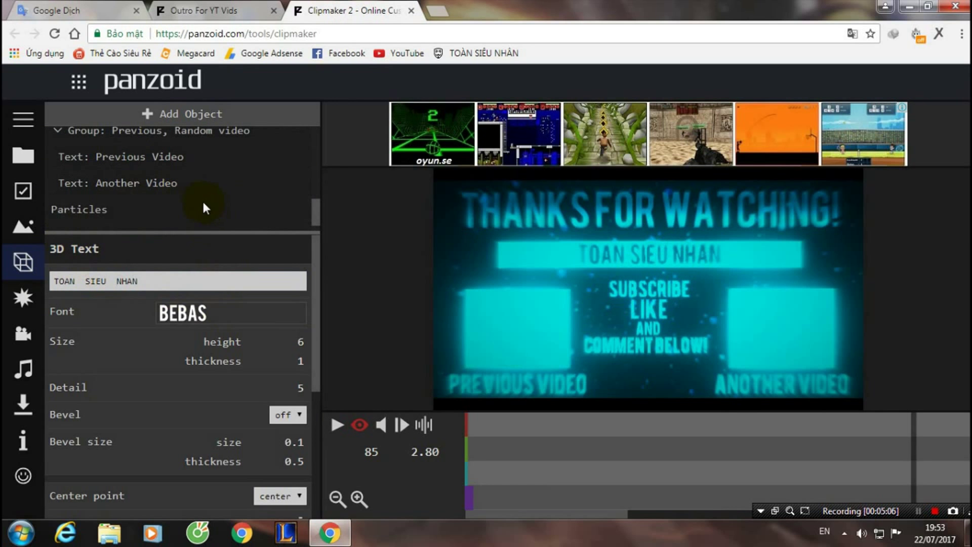
pyautogui.click(336, 425)
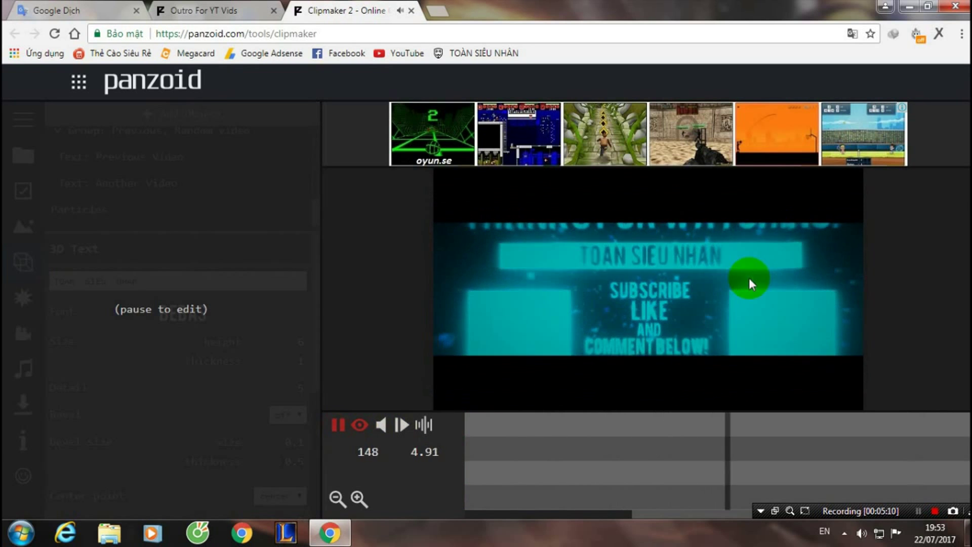
pyautogui.click(338, 426)
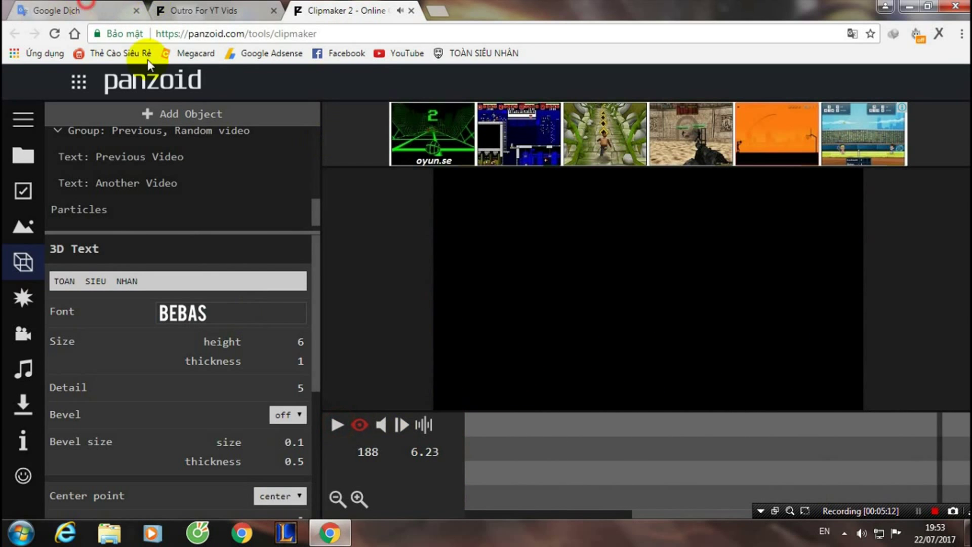
# - Begin a new note in Google Translate, then open Clipmaker's video download settings
pyautogui.click(86, 10)
pyautogui.hotkey('ctrl', 'a')
pyautogui.write('d')
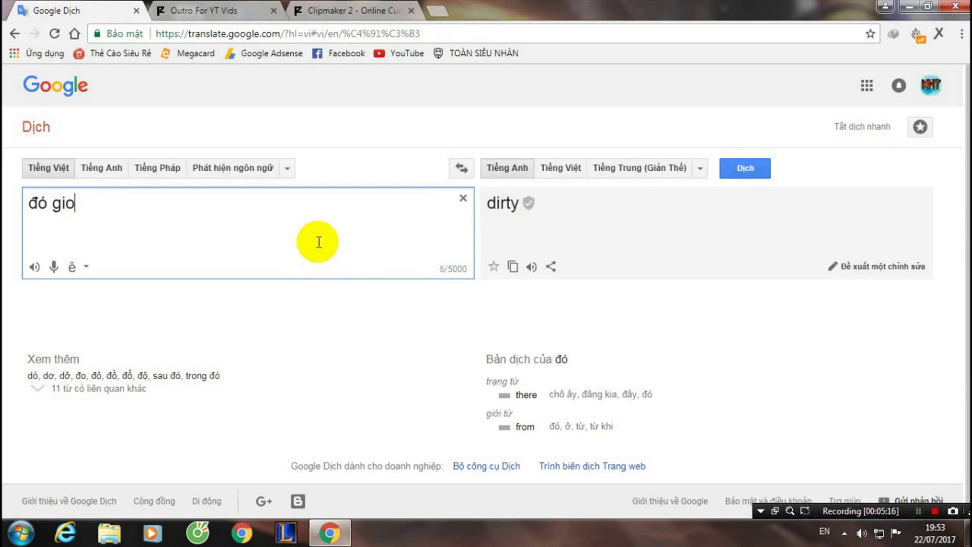
pyautogui.write(' nhấn Download như sau')
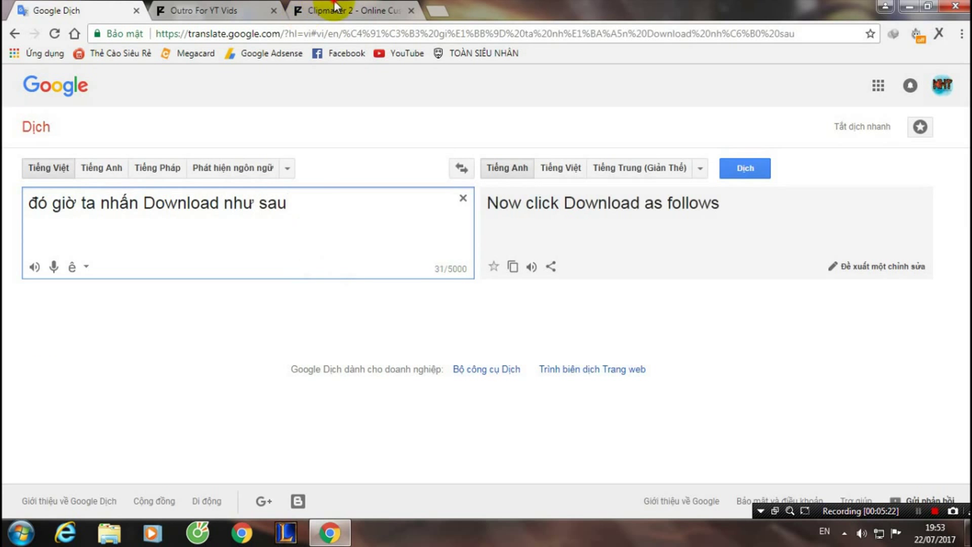
pyautogui.click(349, 10)
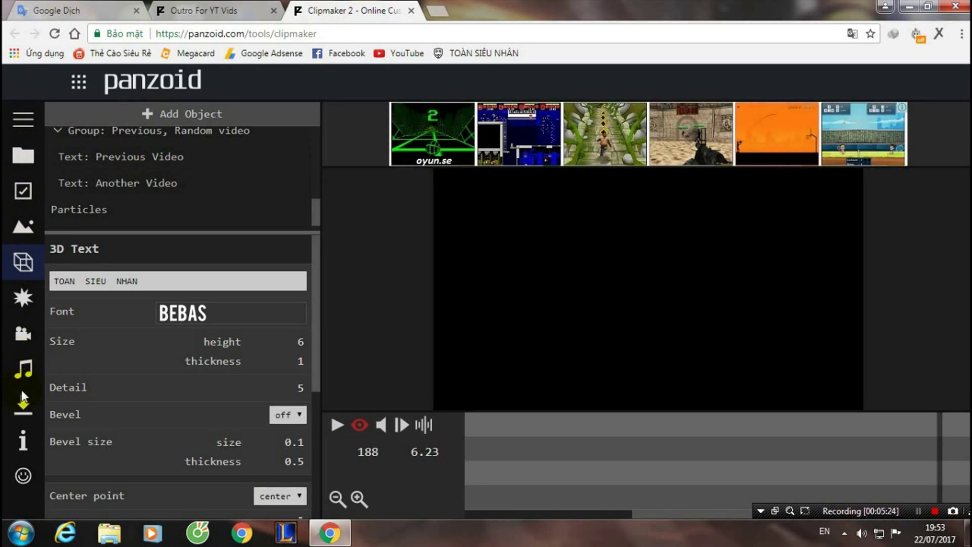
pyautogui.click(26, 404)
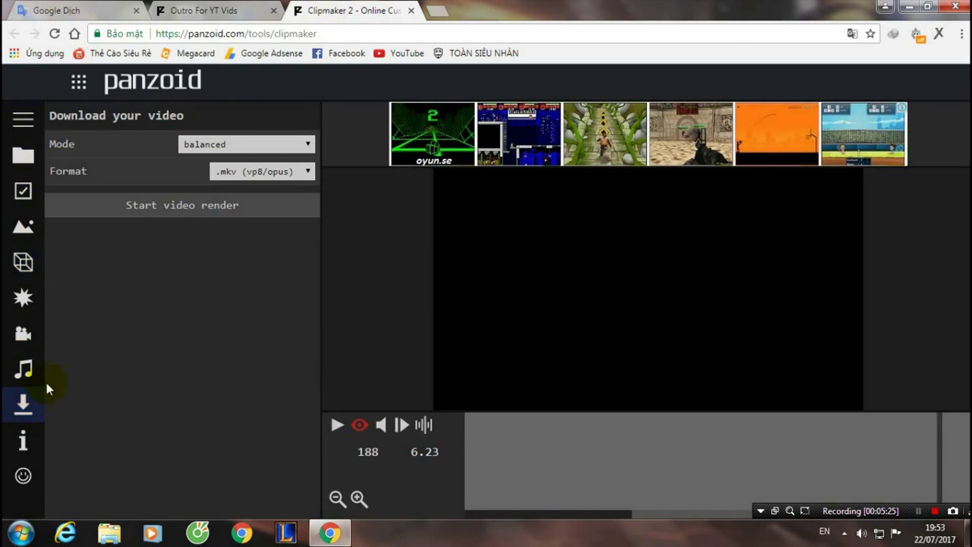
# - Rewrite the translator note saying the render takes a few minutes, then return to Clipmaker 2
pyautogui.click(56, 10)
pyautogui.click(256, 240)
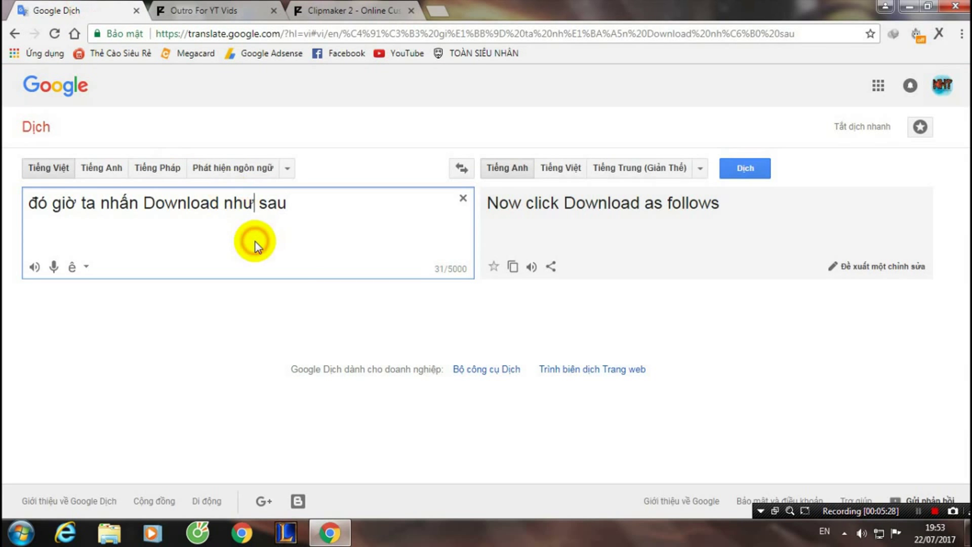
pyautogui.hotkey('ctrl', 'a')
pyautogui.press('BackSpace')
pyautogui.write('N')
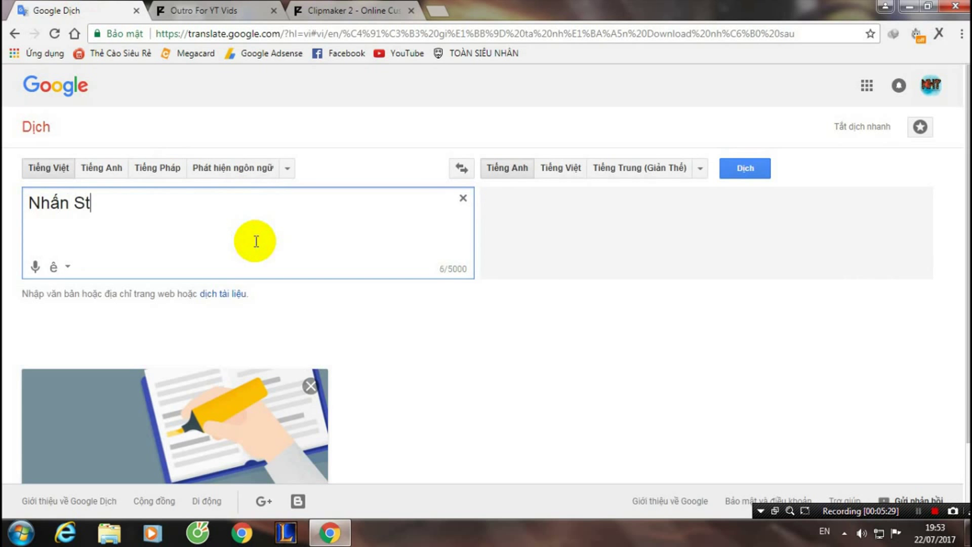
pyautogui.write('t Video')
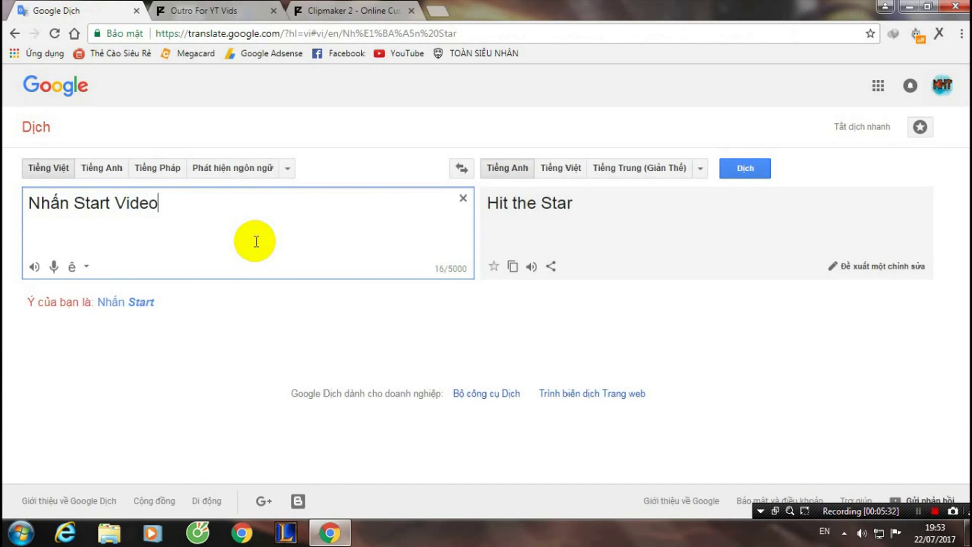
pyautogui.write(' Render và có thể v')
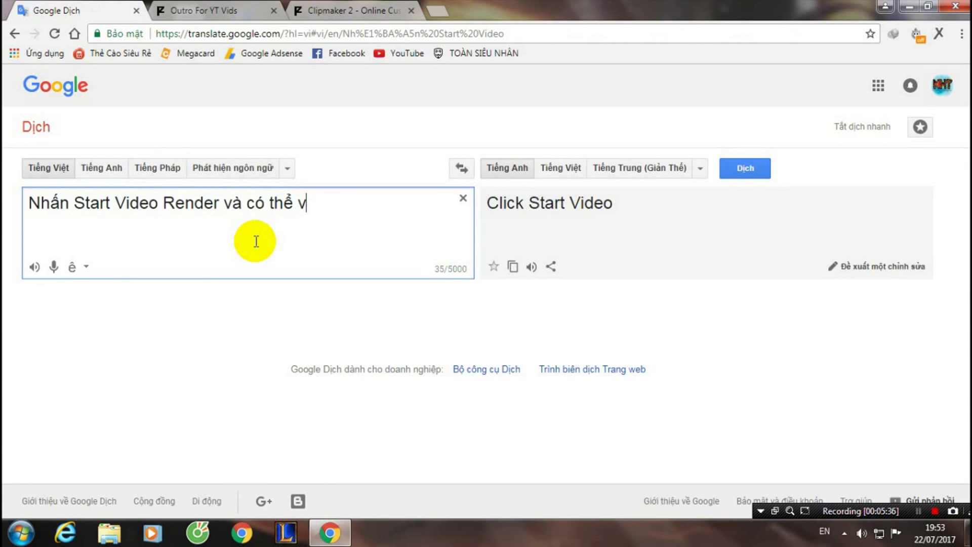
pyautogui.press('BackSpace')
pyautogui.write('ma vai')
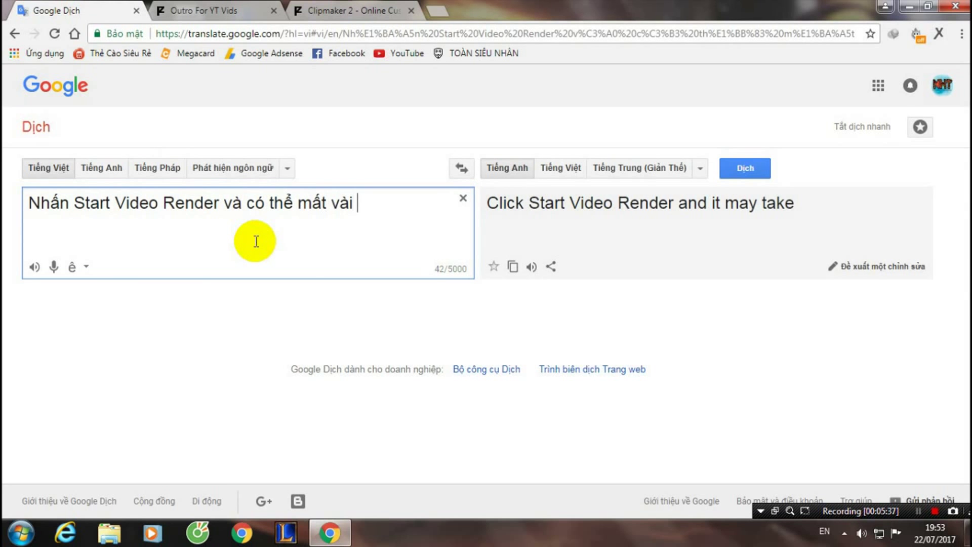
pyautogui.write('phút nên mình sẽ sto')
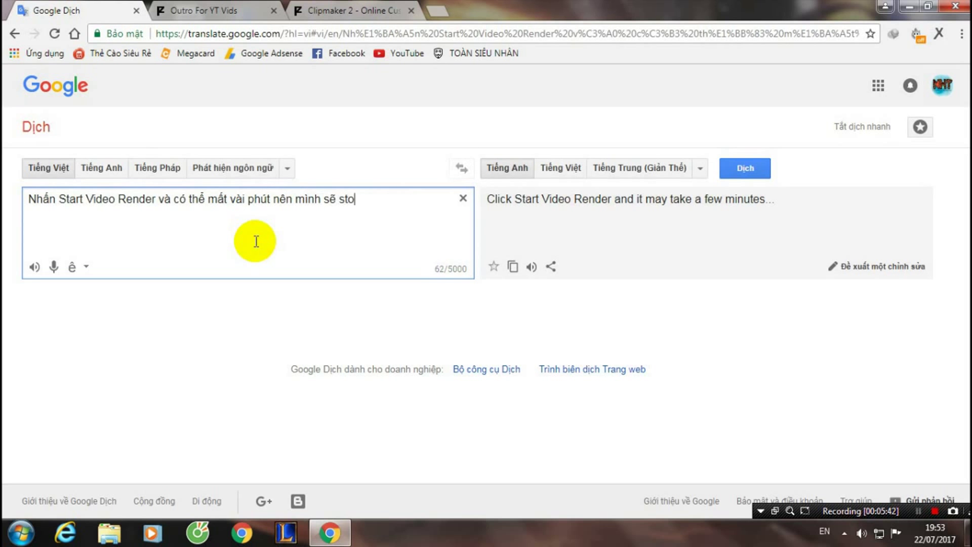
pyautogui.write('p :)')
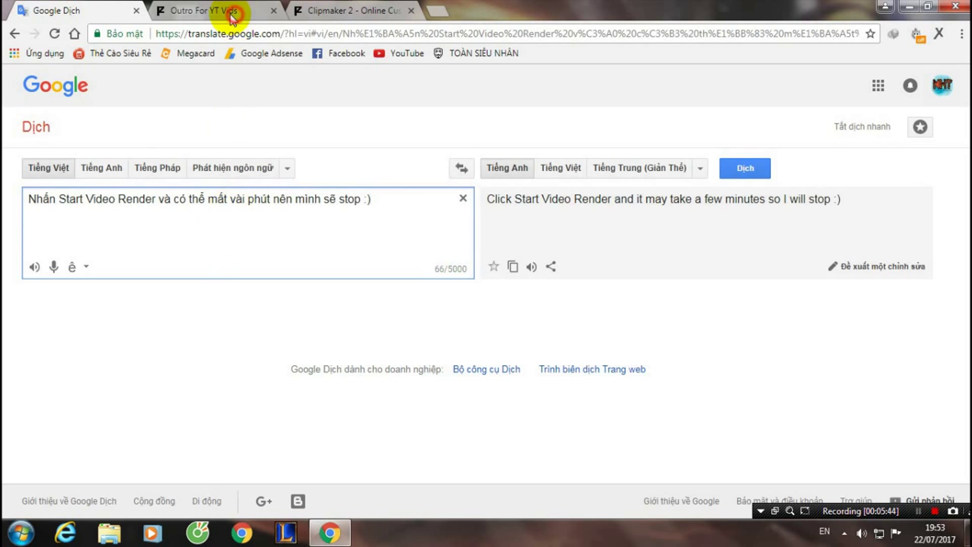
pyautogui.click(218, 9)
pyautogui.click(426, 7)
# - Close the blank tab and render the outro video, allowing the site to store the file
pyautogui.click(544, 12)
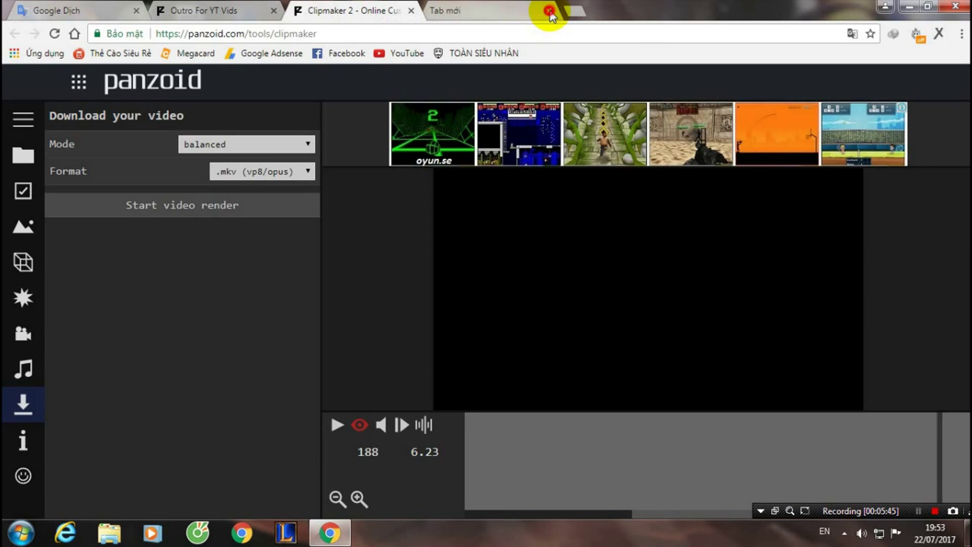
pyautogui.click(214, 205)
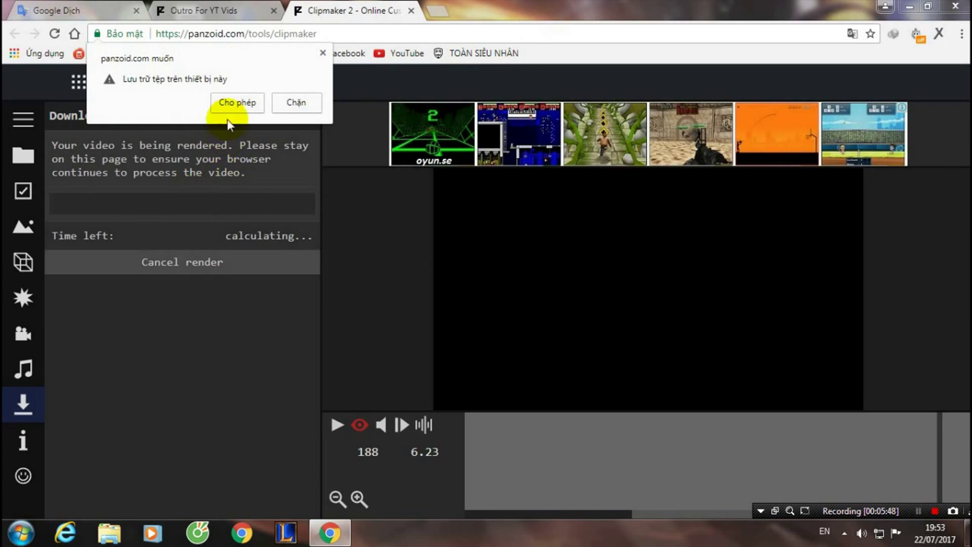
pyautogui.click(247, 108)
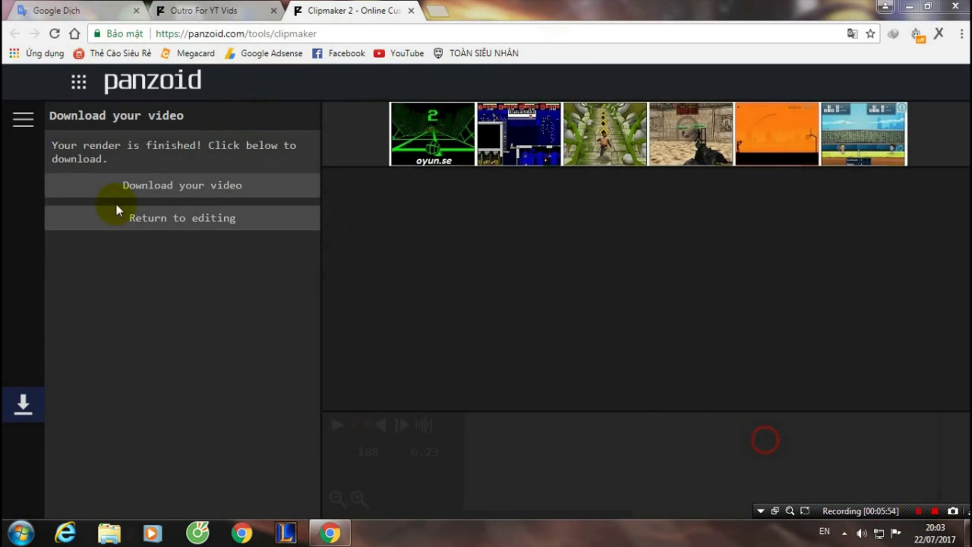
pyautogui.hotkey('ctrl', '1')
# - Replace the note with two lines: the finished render offers download or going back to editing
pyautogui.hotkey('ctrl', 'a')
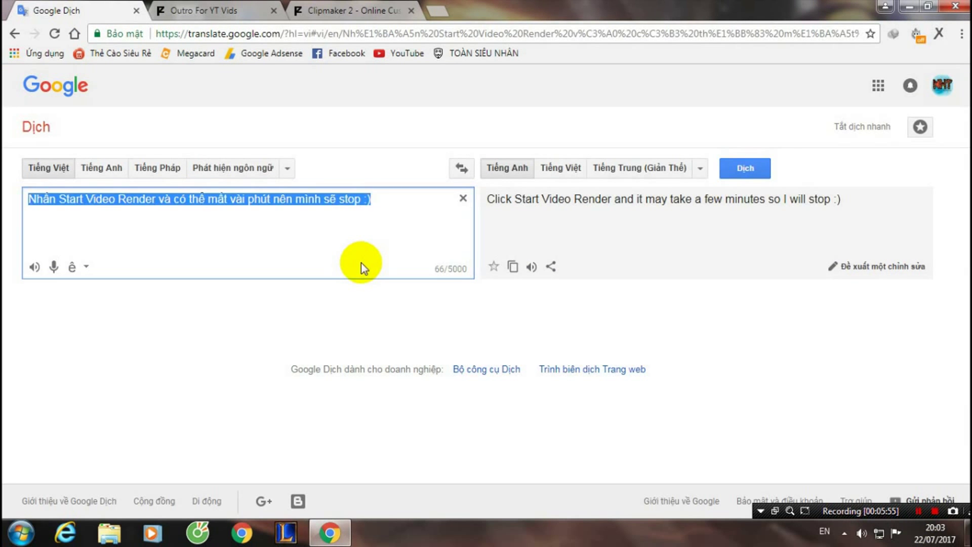
pyautogui.press('BackSpace')
pyautogui.write('Đuo')
pyautogui.write('ro')
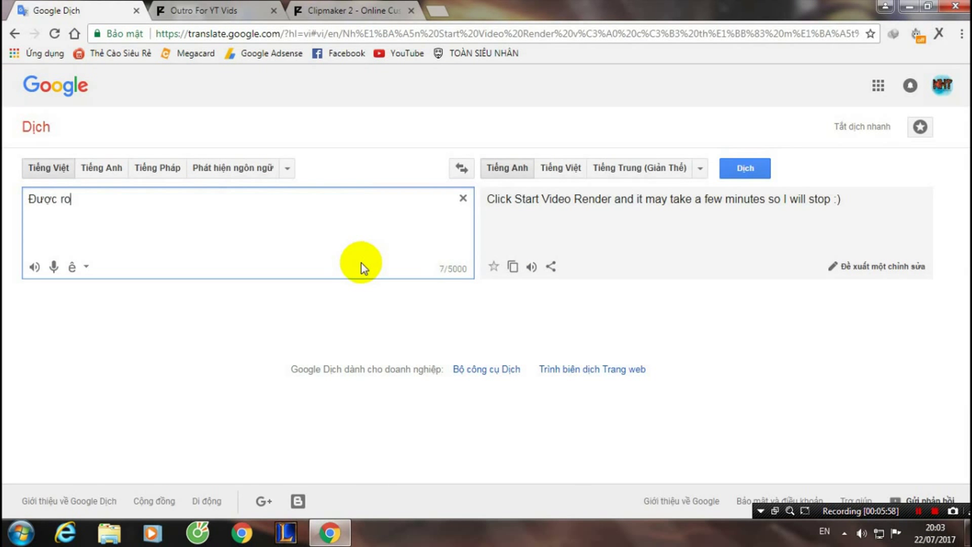
pyautogui.press('BackSpace')
pyautogui.write('ồi ! nó ')
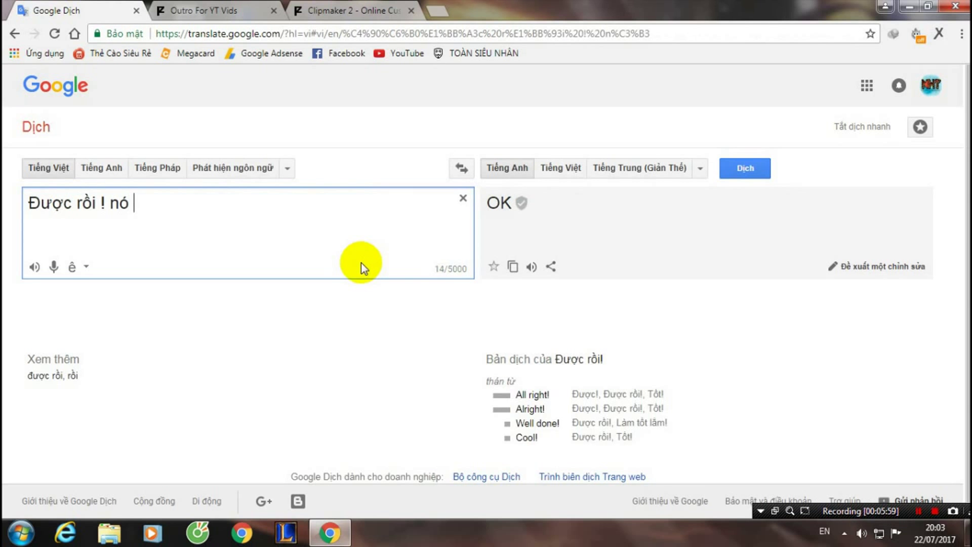
pyautogui.write('ra 2 dong như')
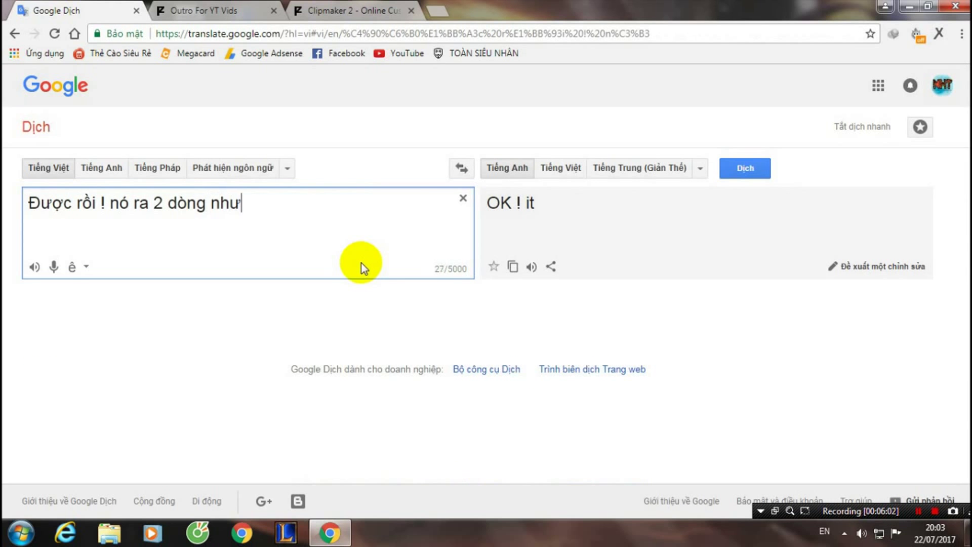
pyautogui.write(' vâj')
pyautogui.write('y')
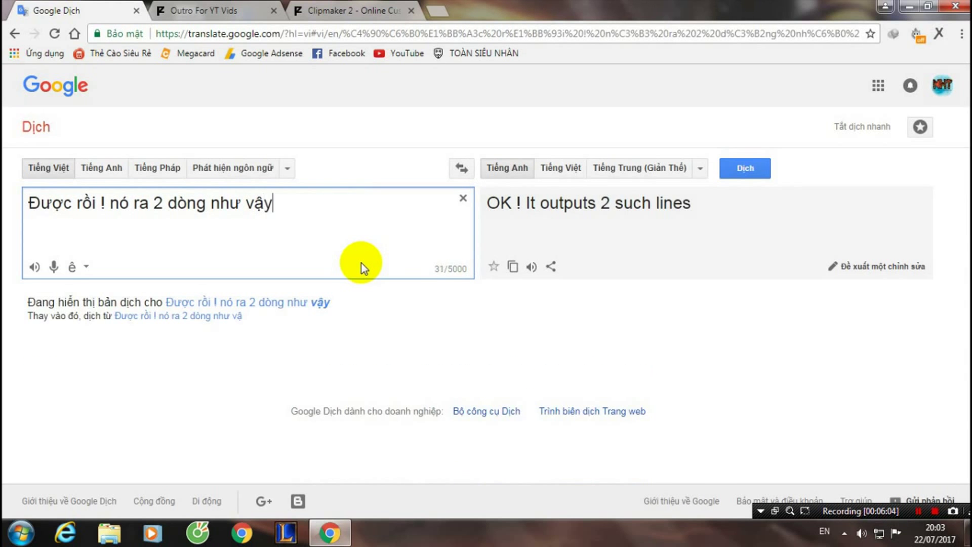
pyautogui.press('Return')
pyautogui.write('1 dong ')
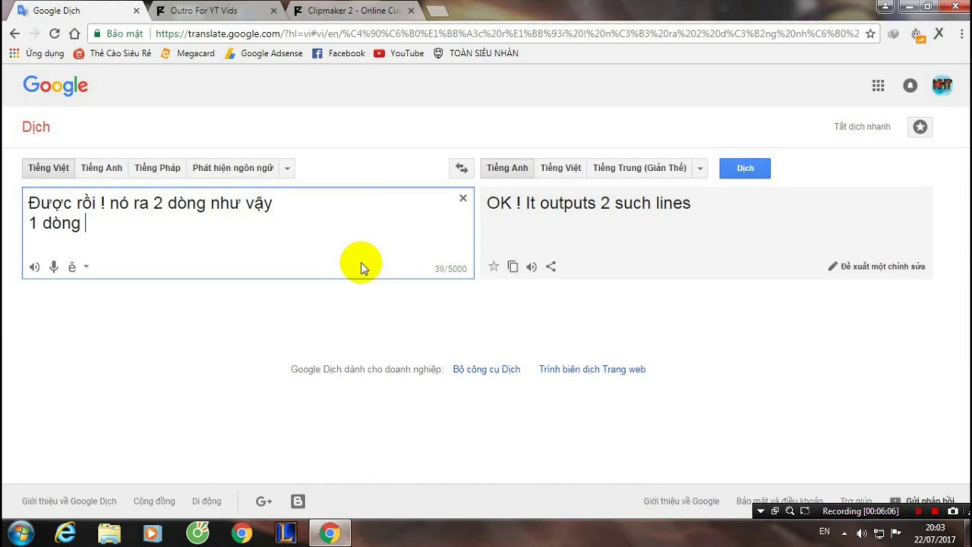
pyautogui.write('là downloa')
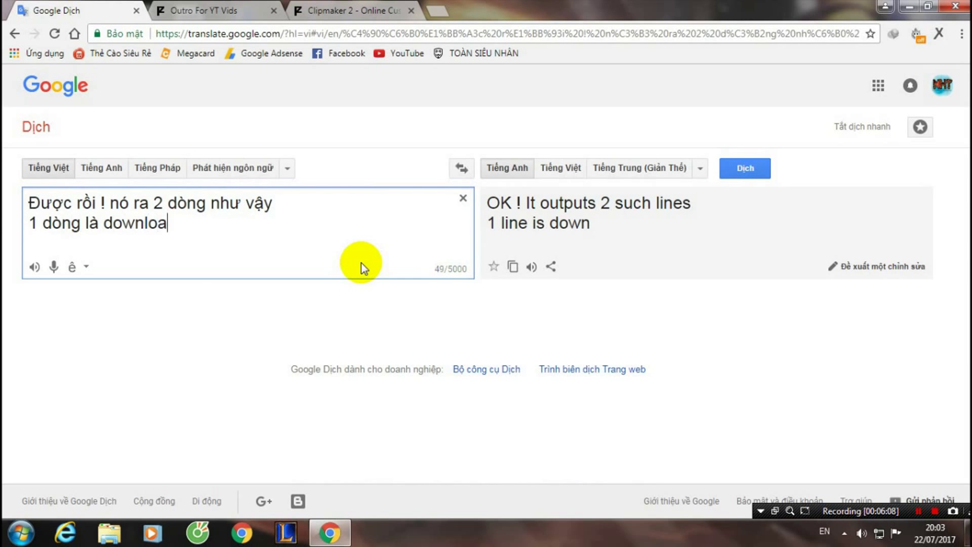
pyautogui.write('d và 1 dòng l')
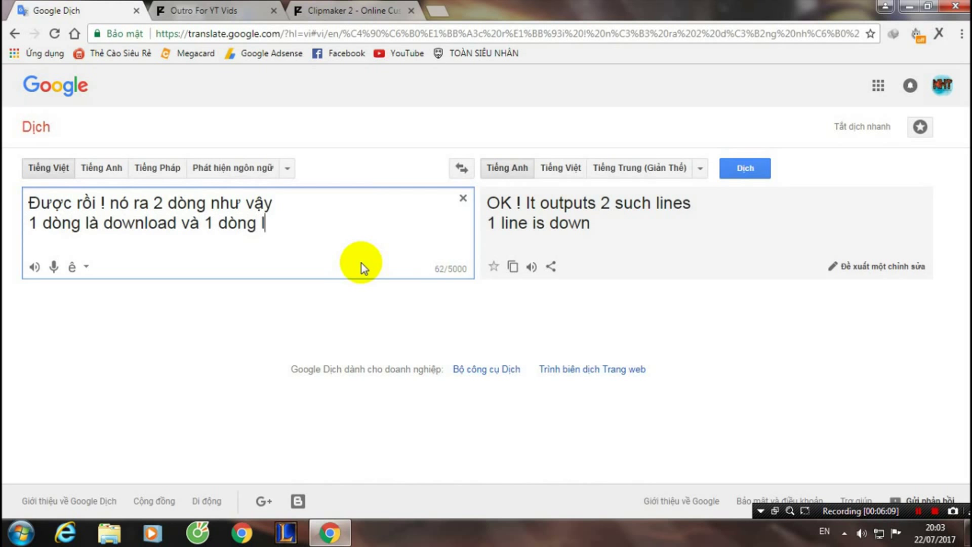
pyautogui.write('à trở')
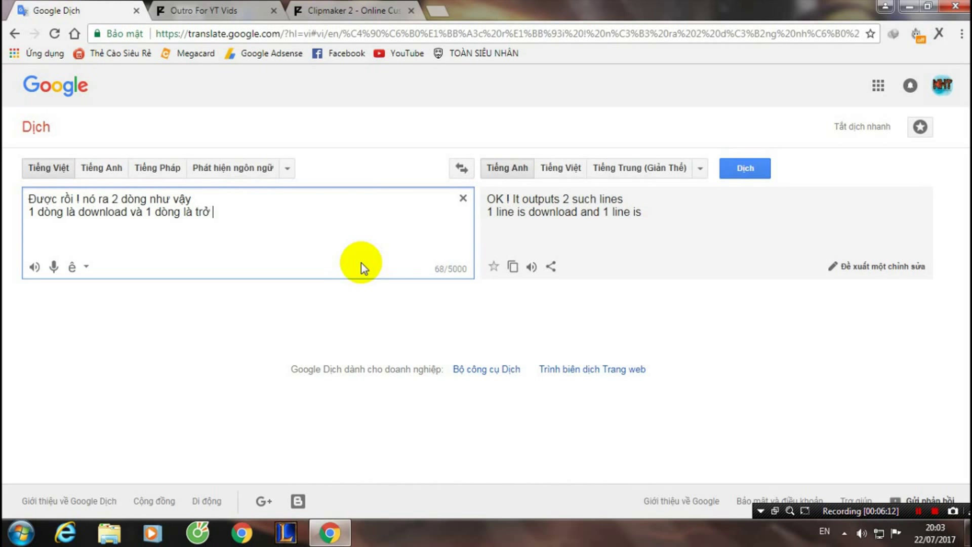
pyautogui.write('lại phần')
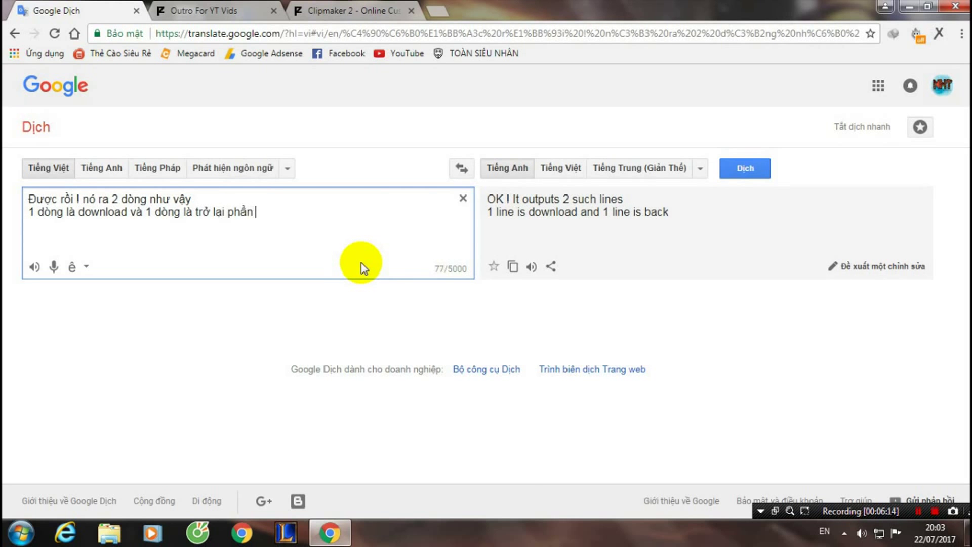
pyautogui.write('chỉnh sua')
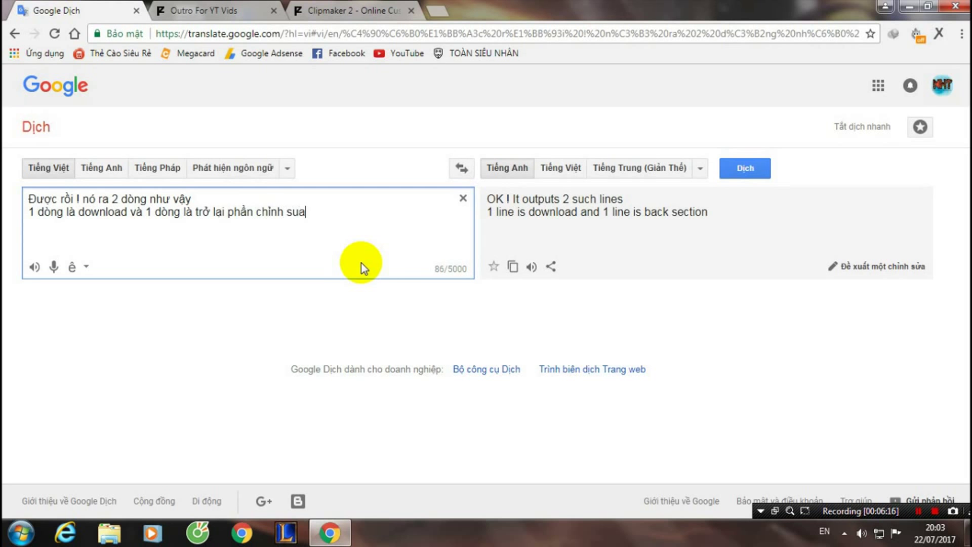
pyautogui.write('wr')
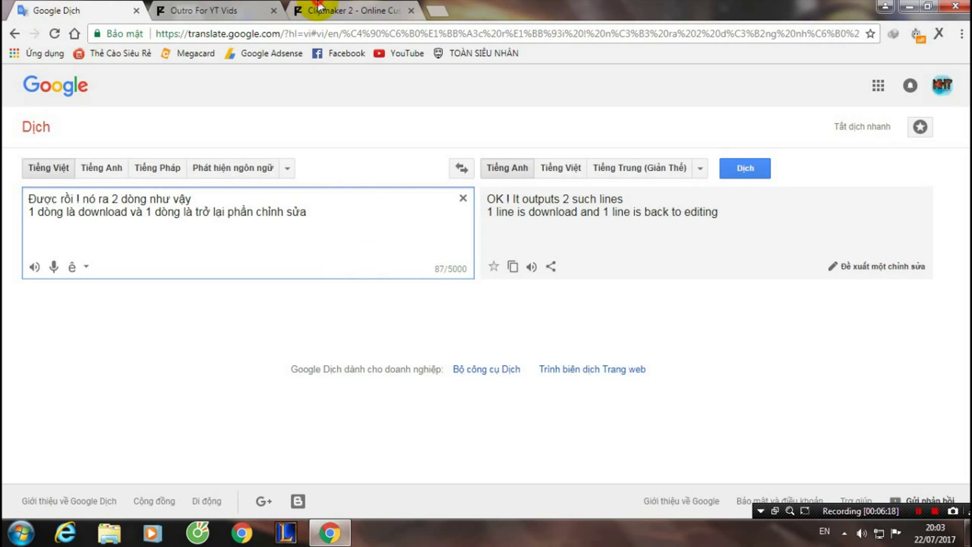
# - Download the rendered outro as video.mkv and note 'Chơ 1 xíu' in the translator
pyautogui.click(318, 7)
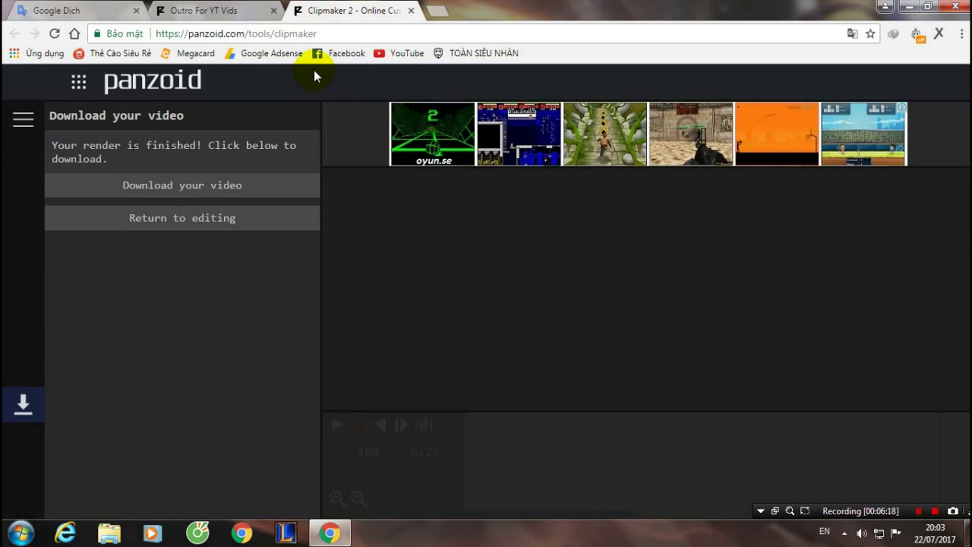
pyautogui.click(169, 190)
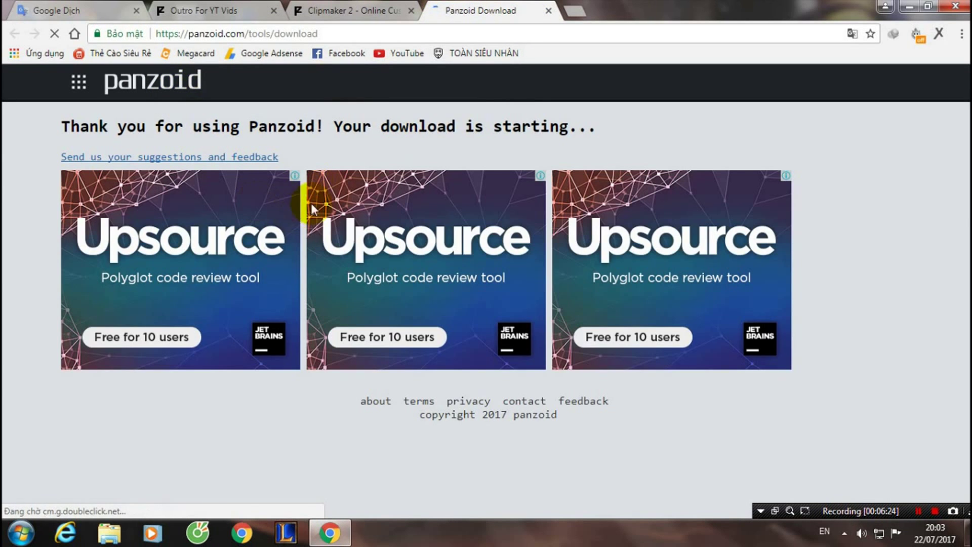
pyautogui.click(80, 7)
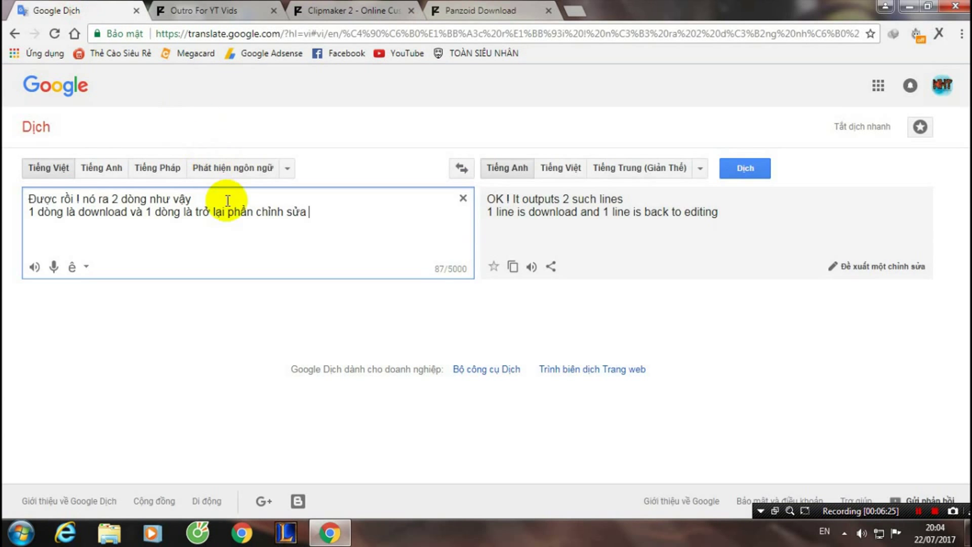
pyautogui.hotkey('ctrl', 'a')
pyautogui.write('Chơ')
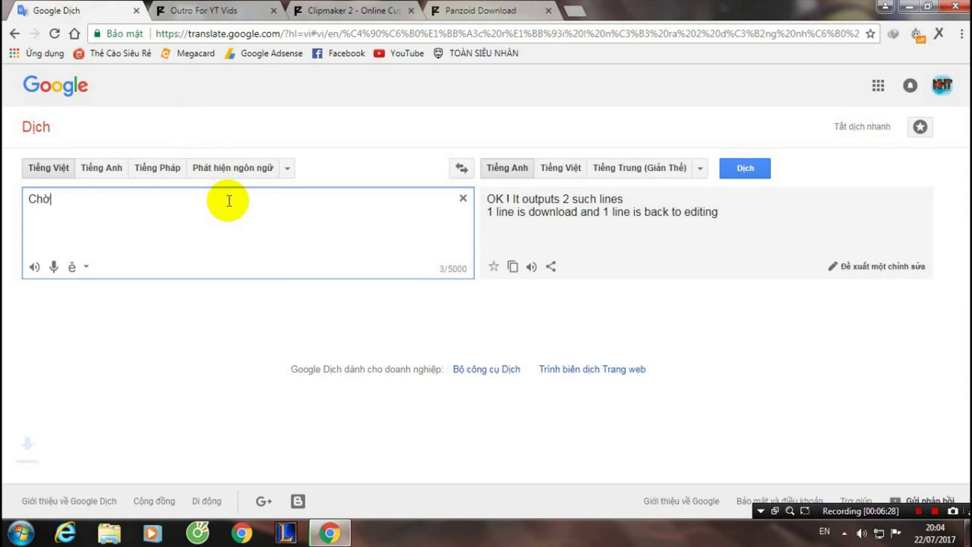
pyautogui.write(' 1 xíu là nó do')
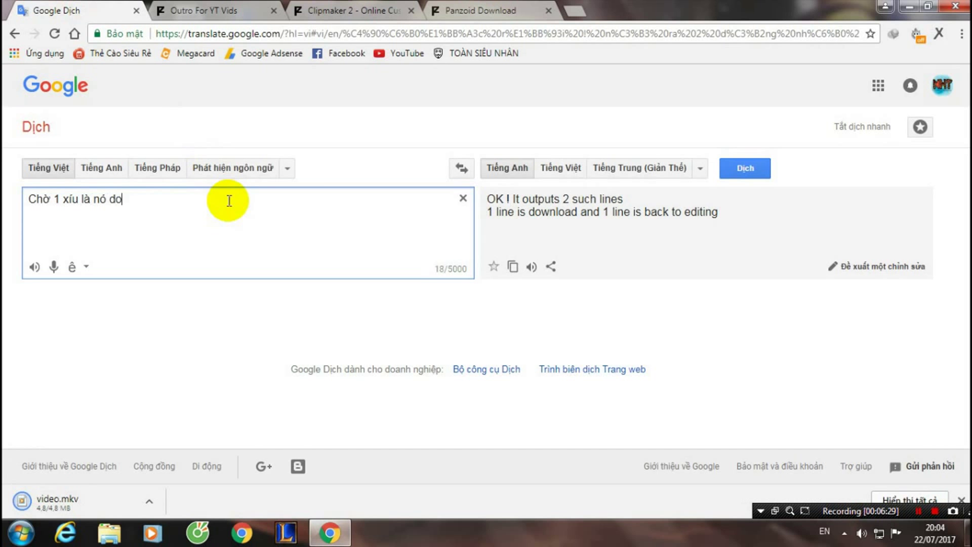
pyautogui.write('wload')
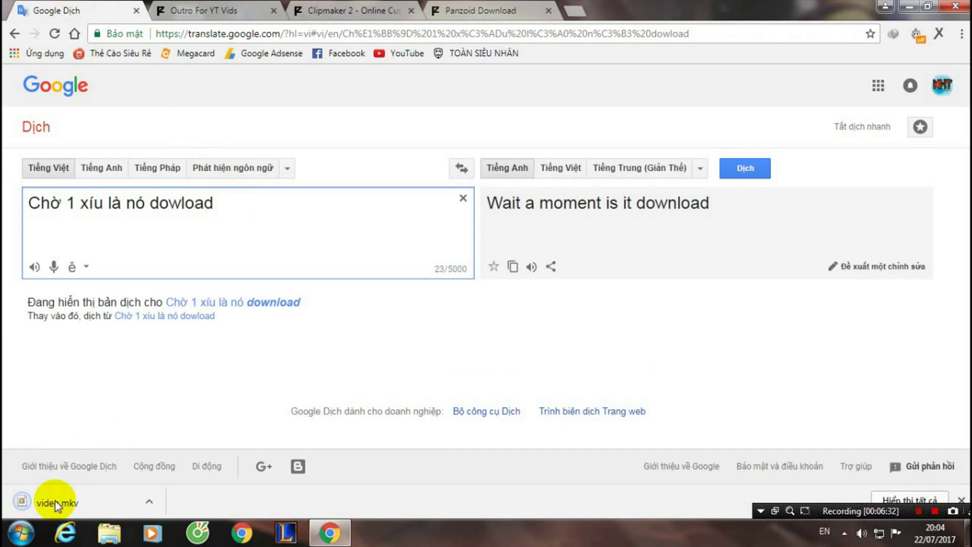
# - Change the note to 'Gif upyou!' about uploading and open YouTube in a background tab
pyautogui.tripleClick(265, 192)
pyautogui.press('BackSpace')
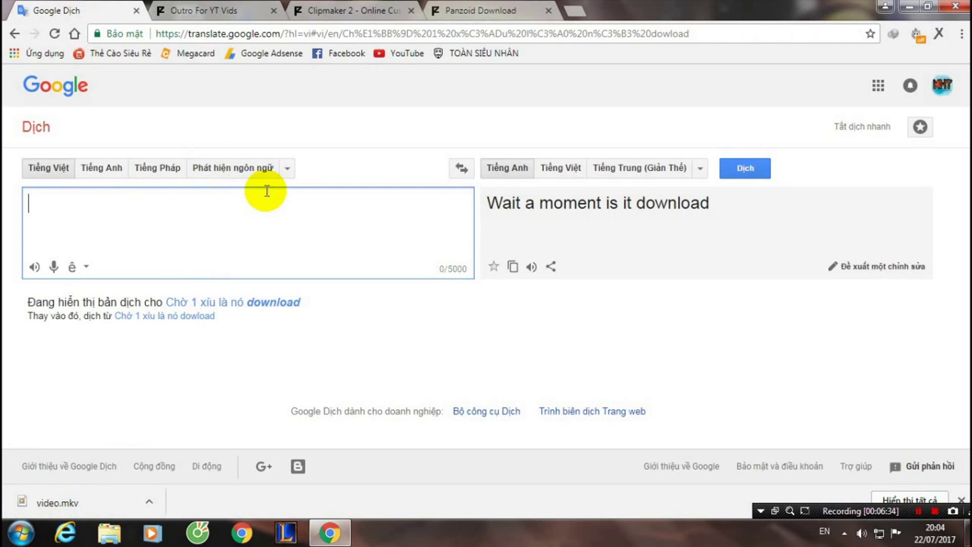
pyautogui.write('đã xong !')
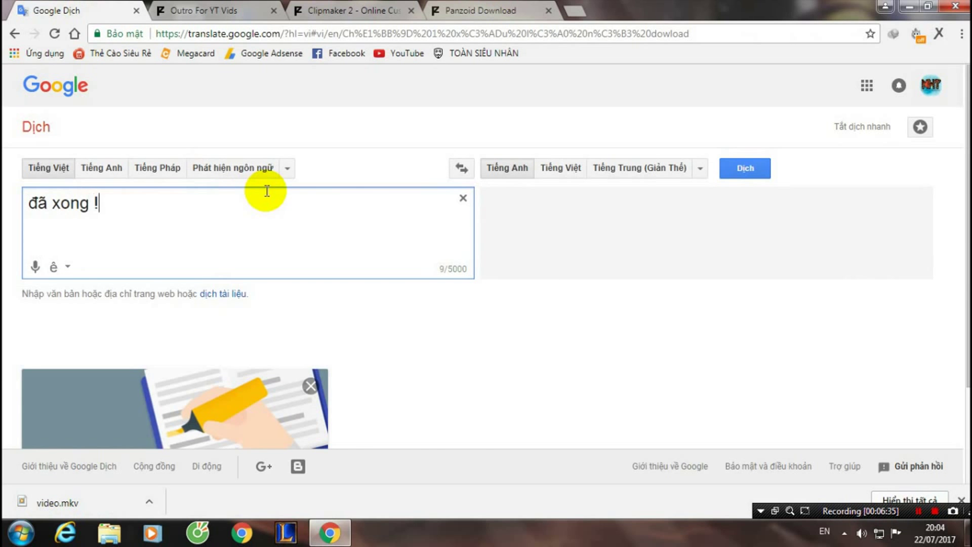
pyautogui.tripleClick(267, 191)
pyautogui.press('BackSpace')
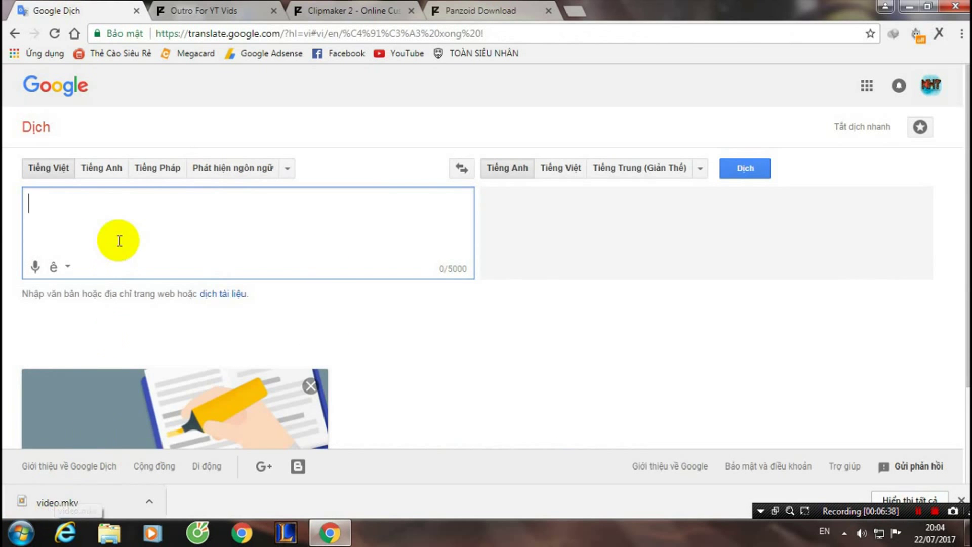
pyautogui.write('Giờ thi')
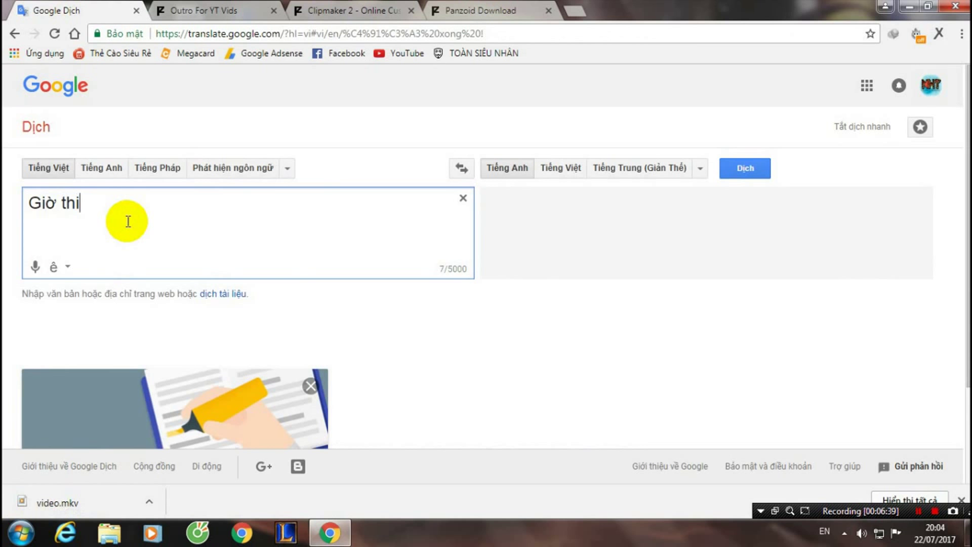
pyautogui.write('f ')
pyautogui.write('up')
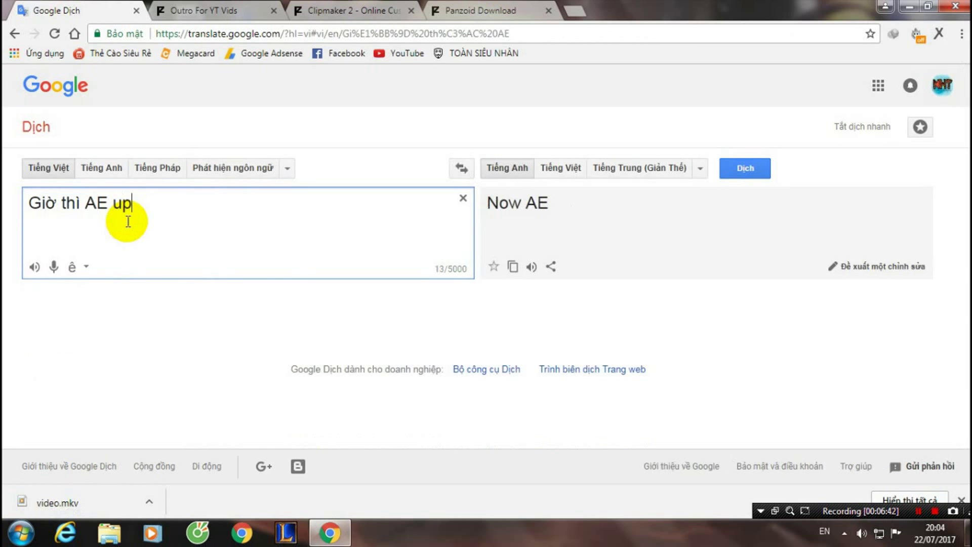
pyautogui.write(' lên youtube')
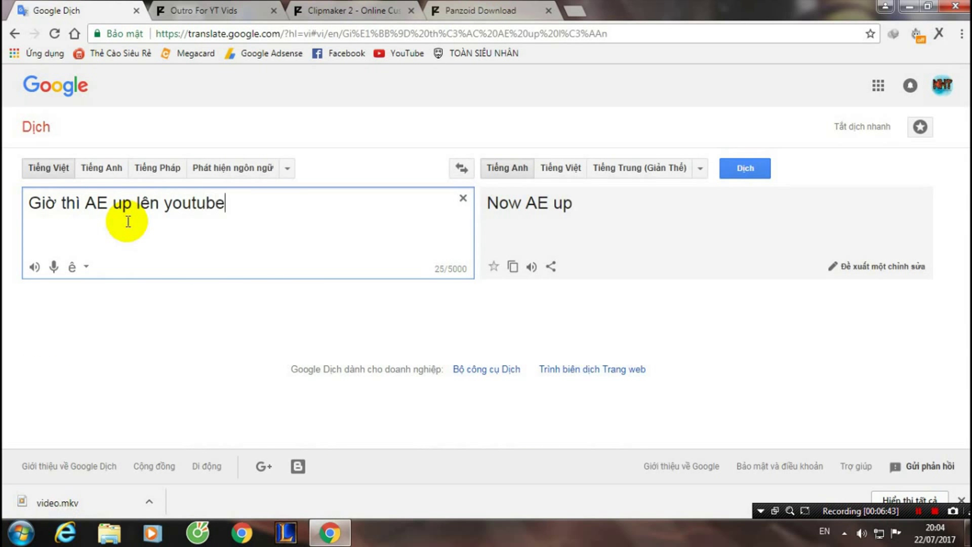
pyautogui.write(' nhé !')
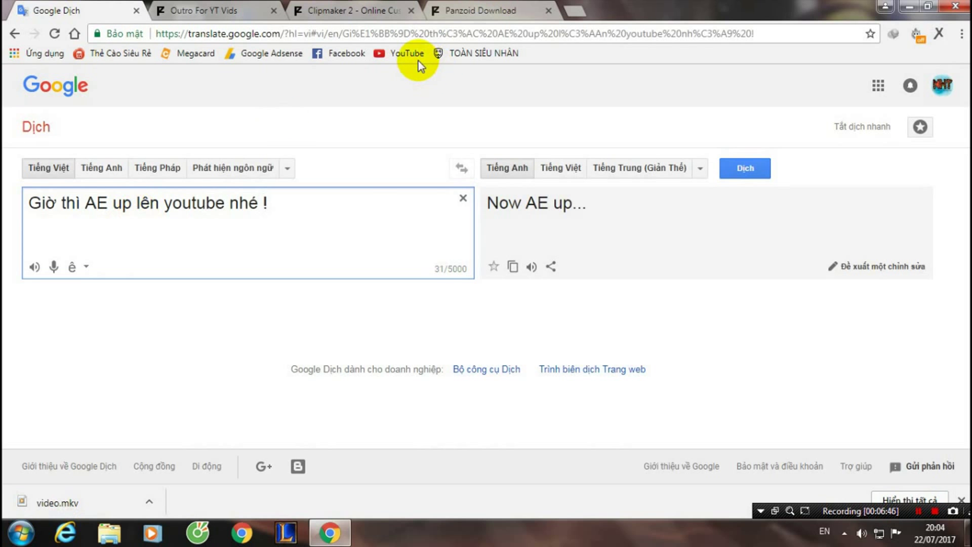
pyautogui.middleClick(408, 53)
# - Close the Panzoid Download, Clipmaker 2 and outro tabs, then open YouTube's upload page
pyautogui.click(546, 10)
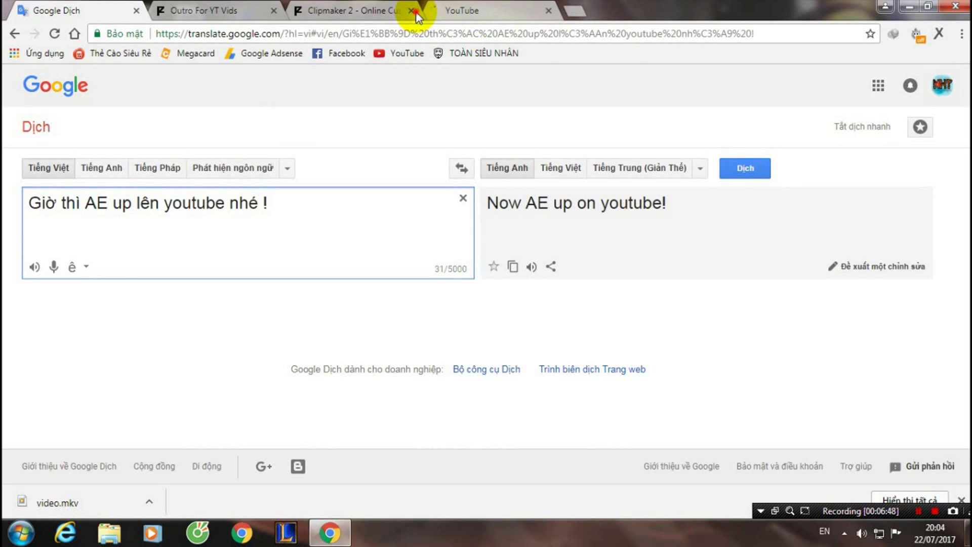
pyautogui.click(411, 11)
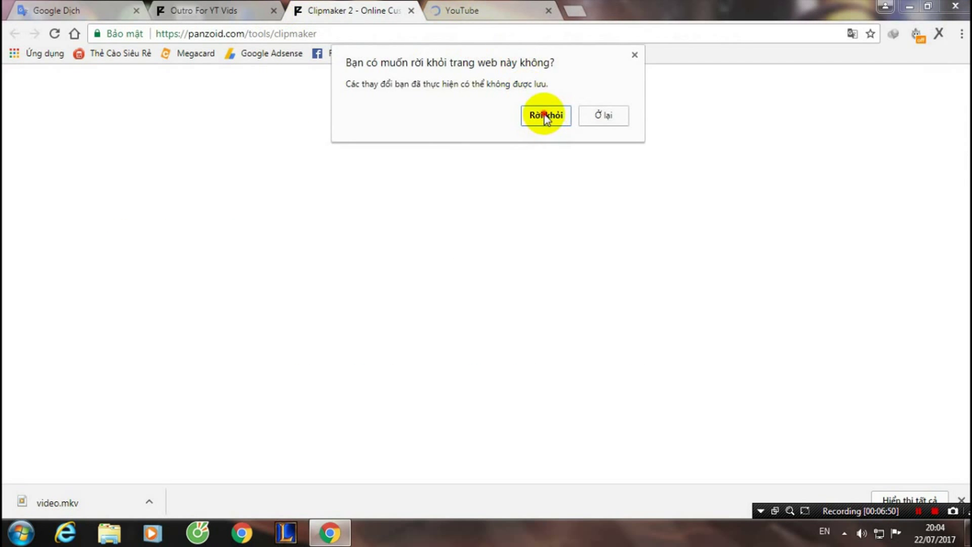
pyautogui.click(545, 115)
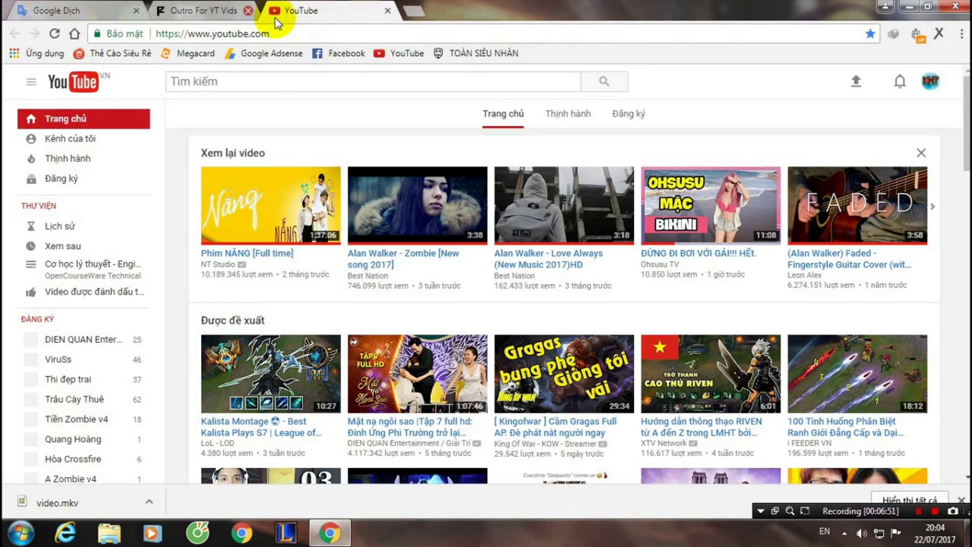
pyautogui.click(273, 10)
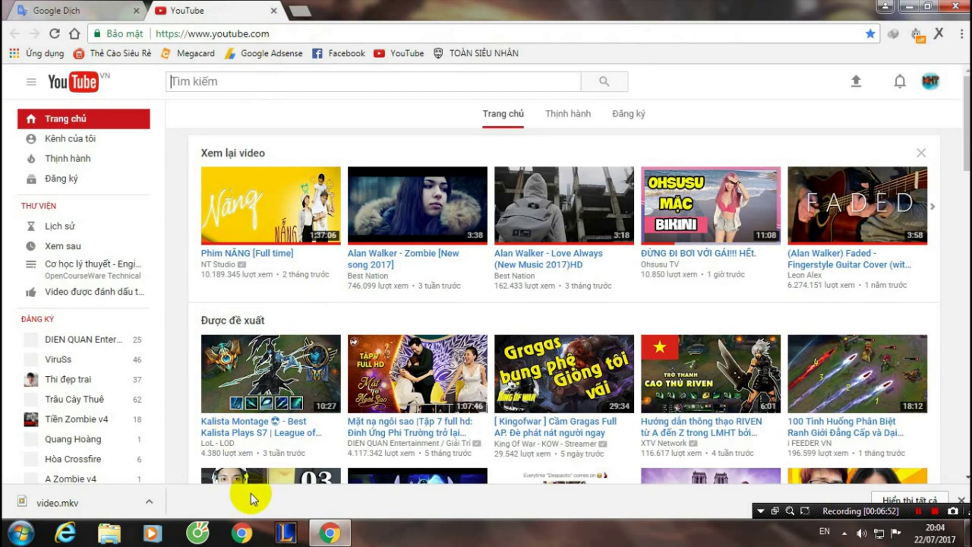
pyautogui.click(856, 81)
# - Replace the translator note with 'Ở đây thì tôi chon ra vài cái intro và outup'
pyautogui.click(92, 6)
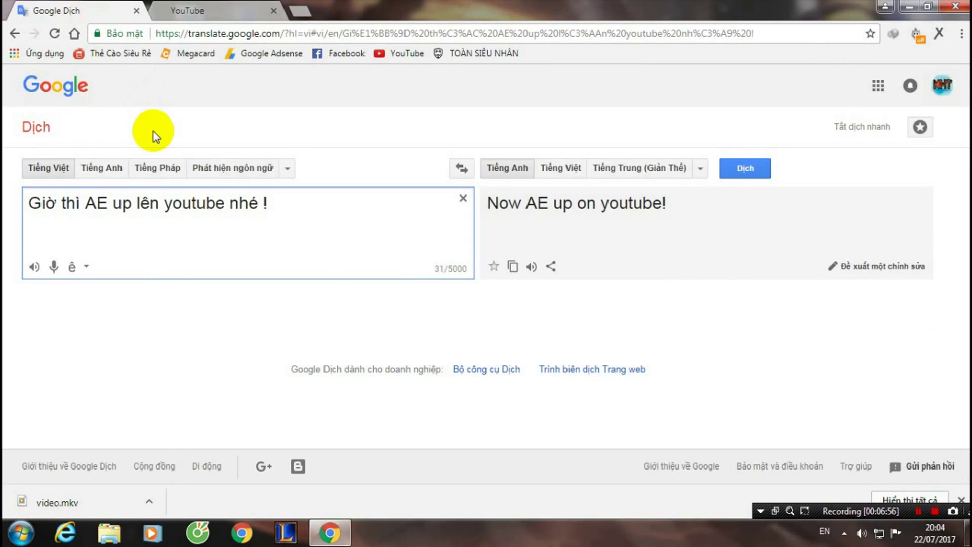
pyautogui.hotkey('ctrl', 'a')
pyautogui.press('BackSpace')
pyautogui.write('Ở đ')
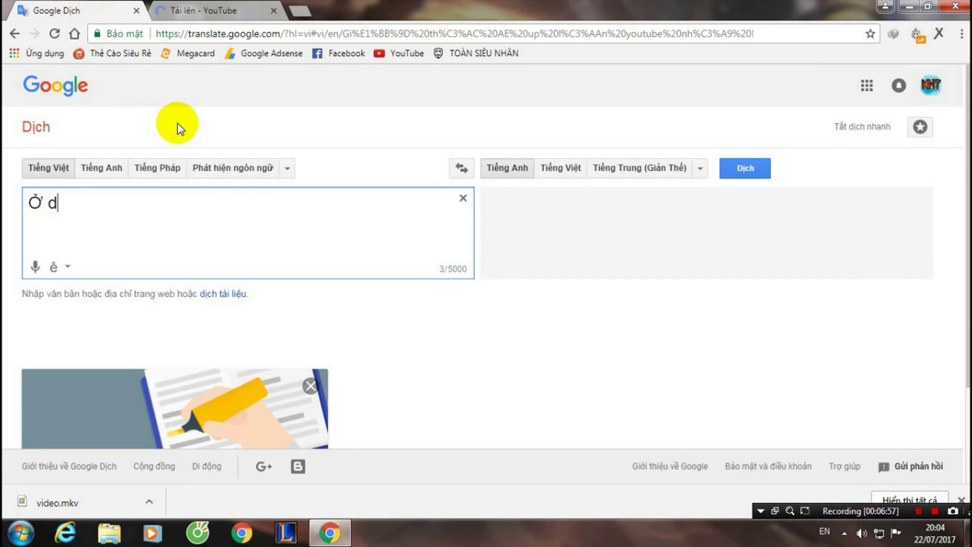
pyautogui.write('ây thì tô')
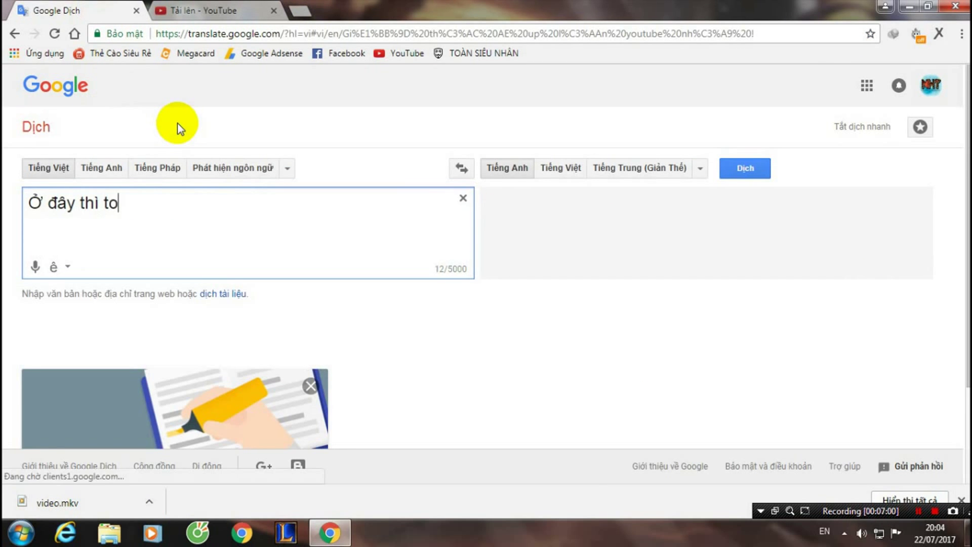
pyautogui.write('i chon ra v')
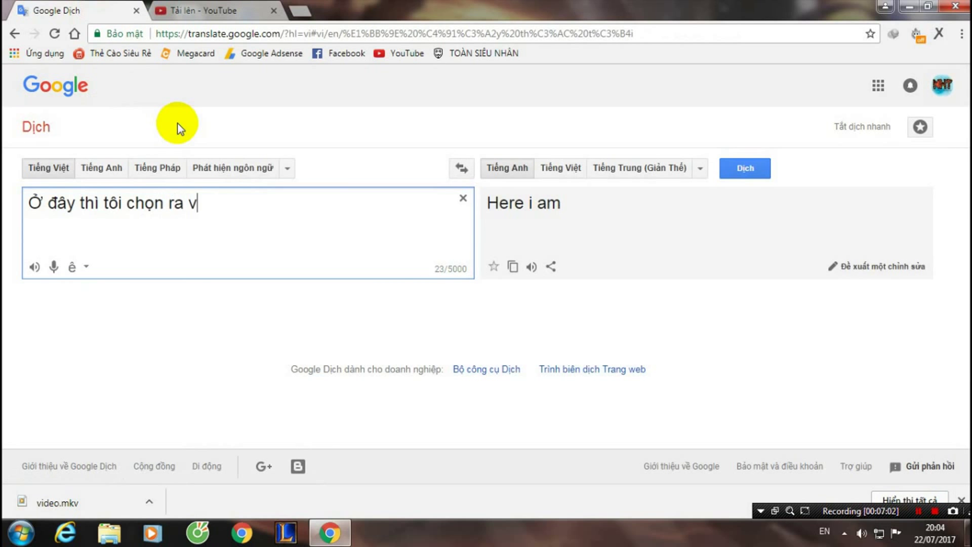
pyautogui.write('ài cái int')
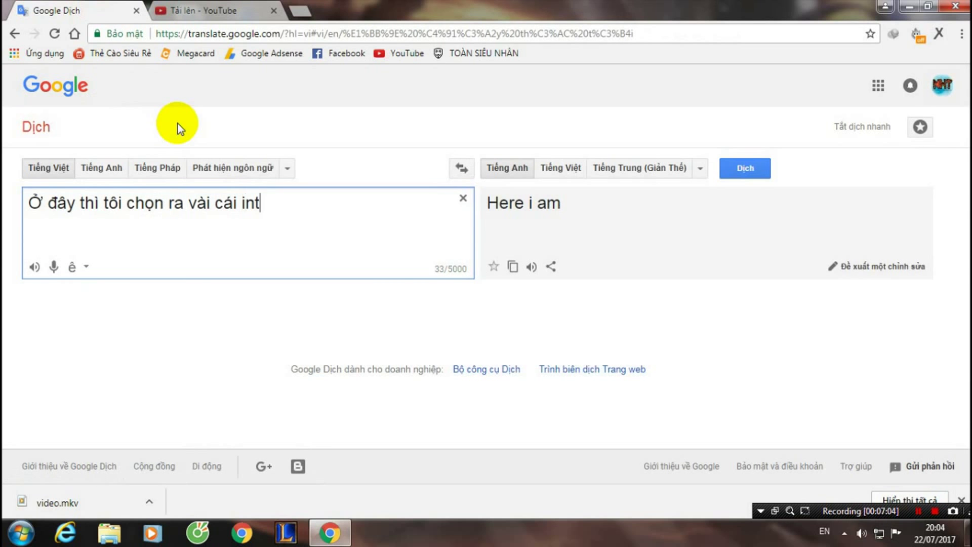
pyautogui.write('ro và outro')
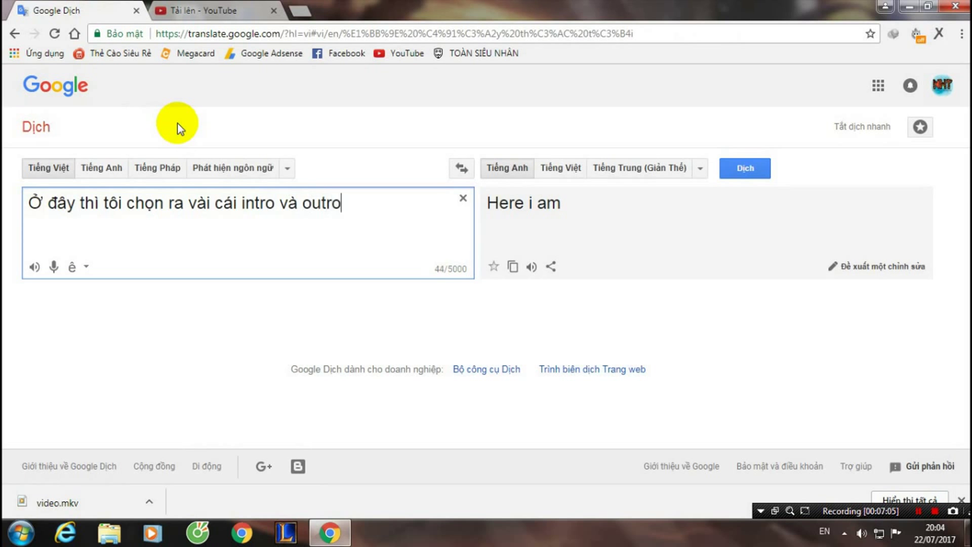
pyautogui.write('up lên sẵn rồi')
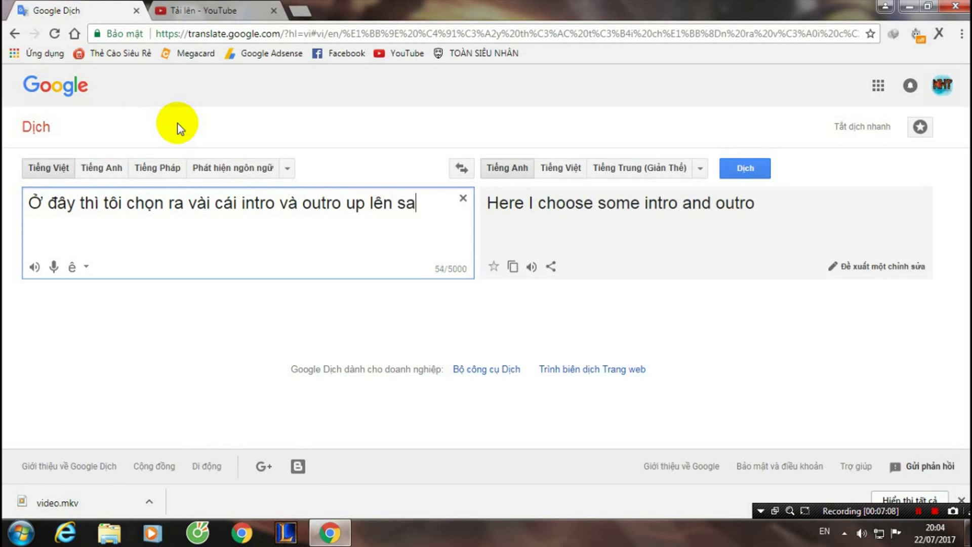
# - Go to Creator Studio from the account menu and open the dashboard and uploaded videos list
pyautogui.click(228, 10)
pyautogui.click(930, 81)
pyautogui.click(848, 173)
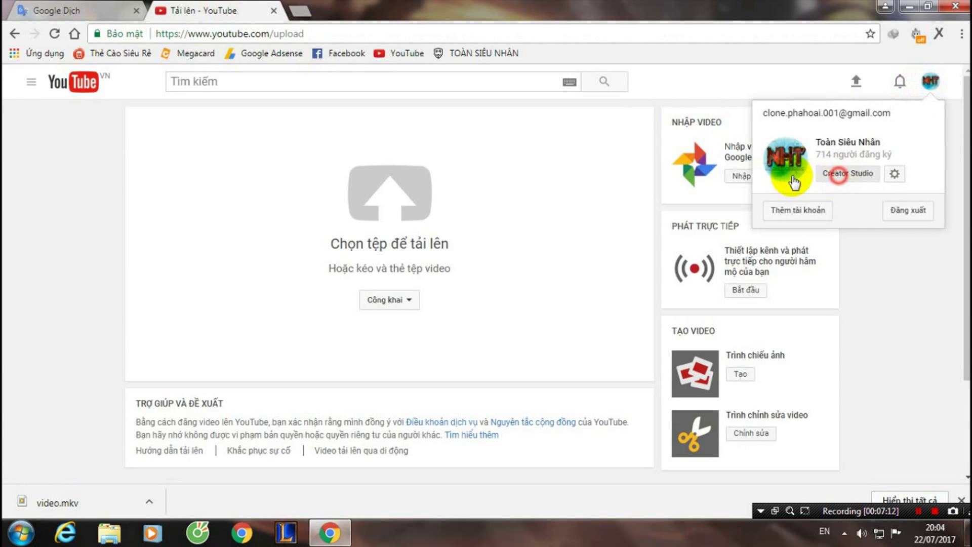
pyautogui.click(187, 299)
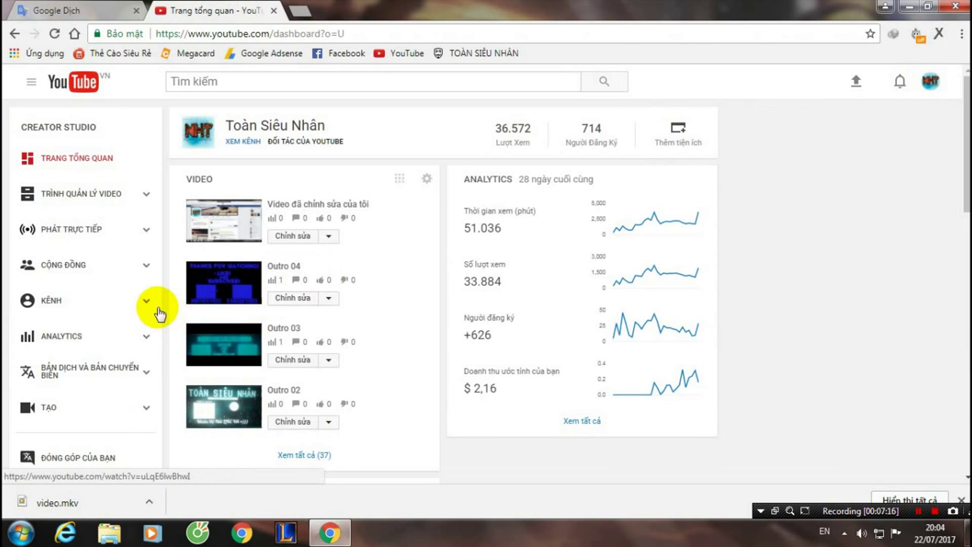
pyautogui.click(70, 202)
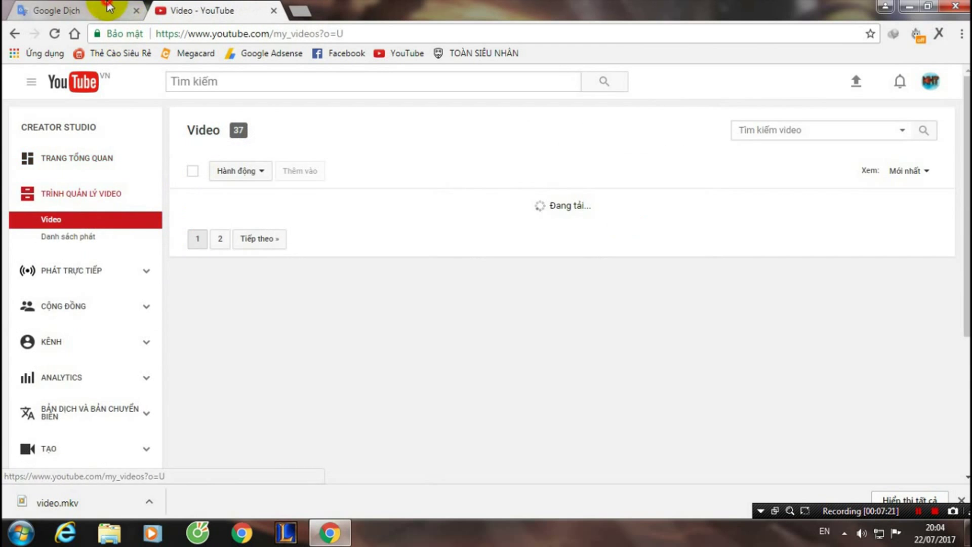
pyautogui.click(109, 7)
# - Replace the translator's source with a Vietnamese note about YouTube's edit section or the following link
pyautogui.hotkey('ctrl', 'a')
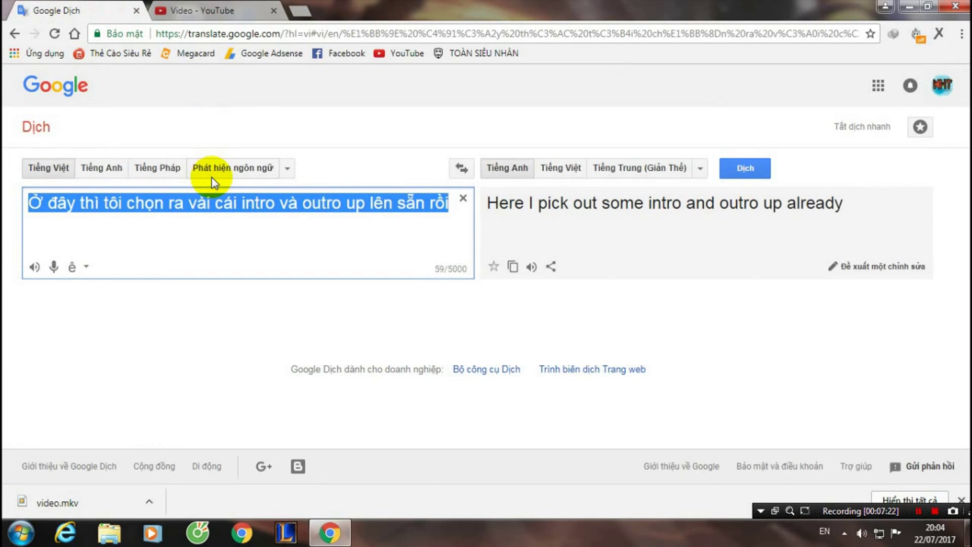
pyautogui.write('Vào phần chibr')
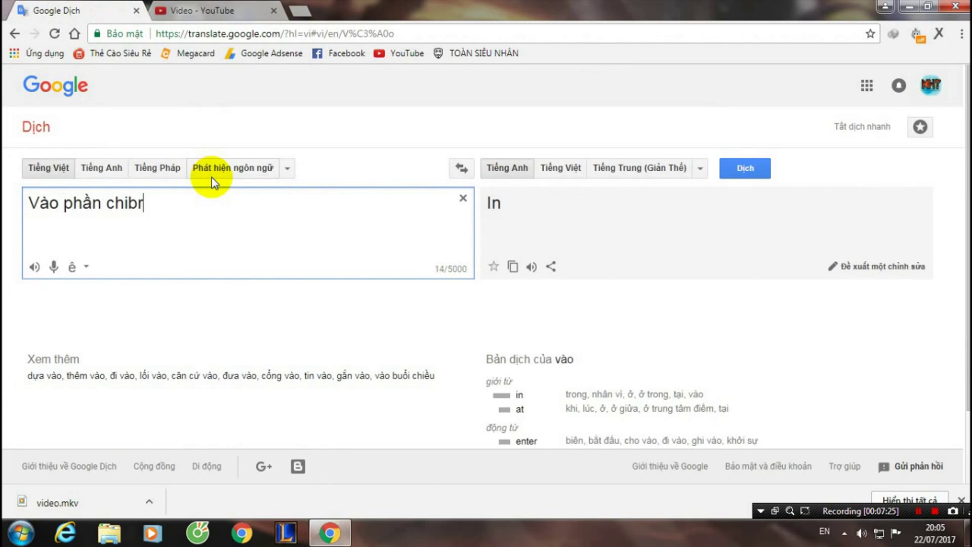
pyautogui.press('BackSpace')
pyautogui.press('BackSpace')
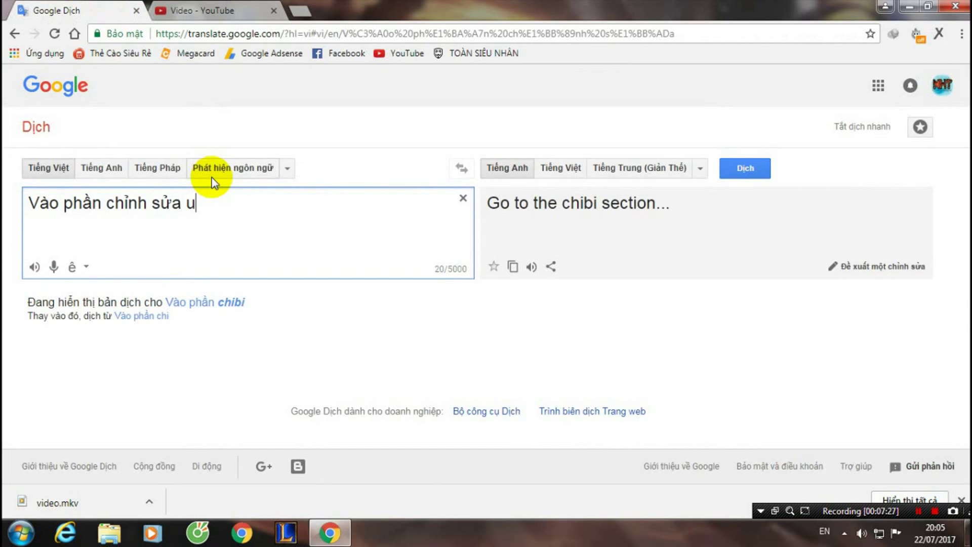
pyautogui.write('của youtube')
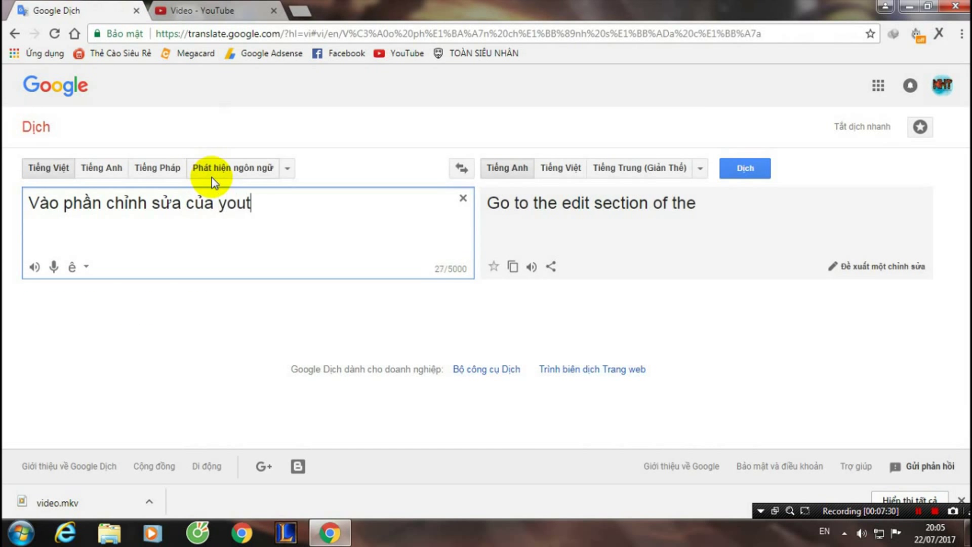
pyautogui.write(' hoặc link sau')
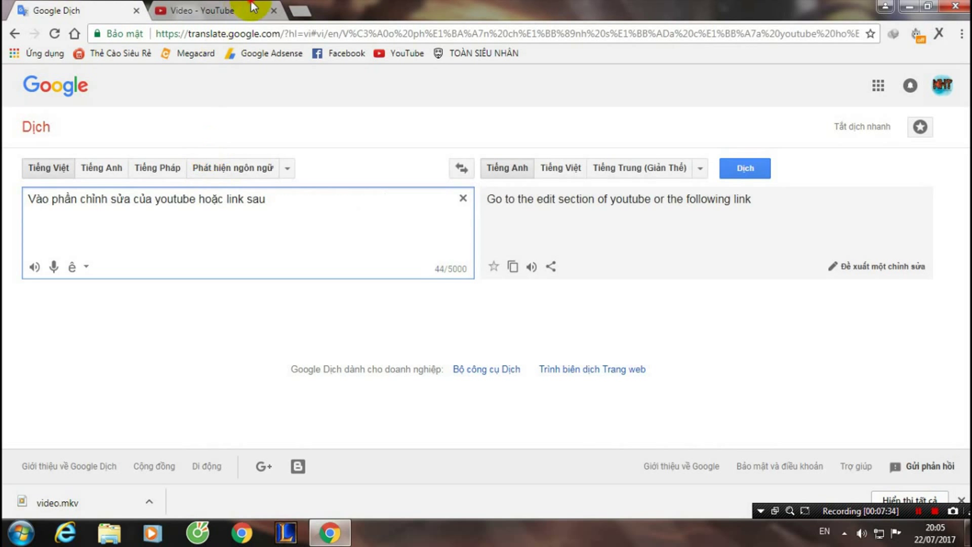
pyautogui.click(243, 10)
# - Expand the TẠO section in the YouTube Studio sidebar and open Trình chỉnh sửa video
pyautogui.scroll(-1, 76, 355)
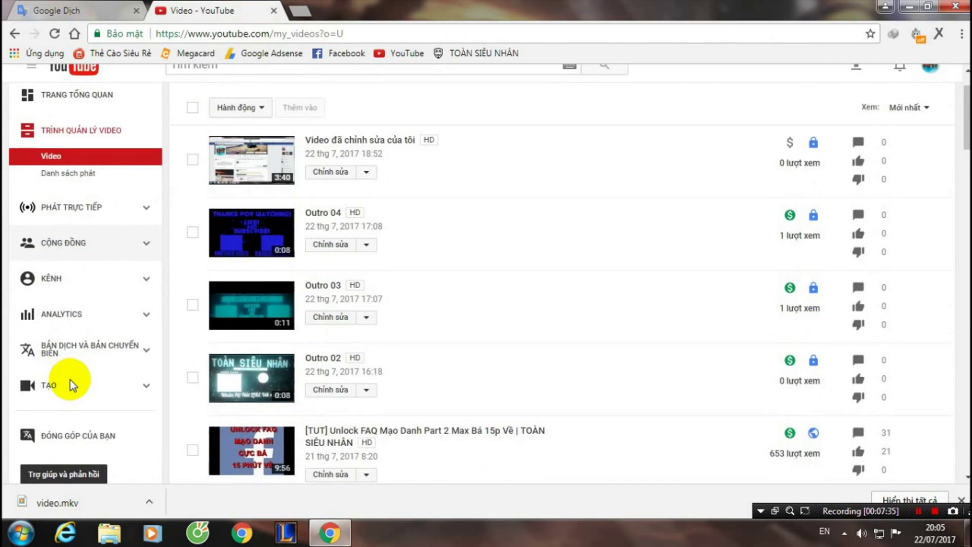
pyautogui.scroll(-3, 76, 304)
pyautogui.click(44, 243)
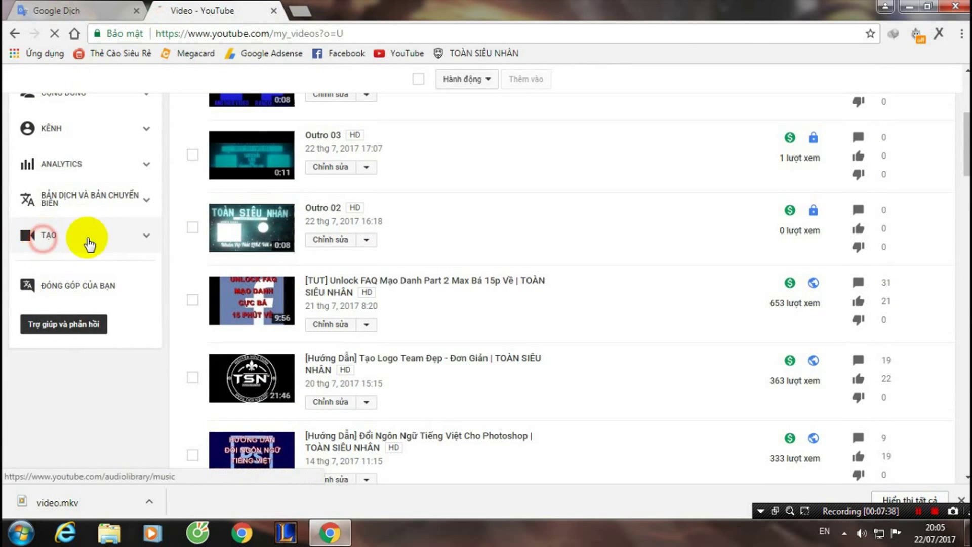
pyautogui.scroll(-3, 123, 341)
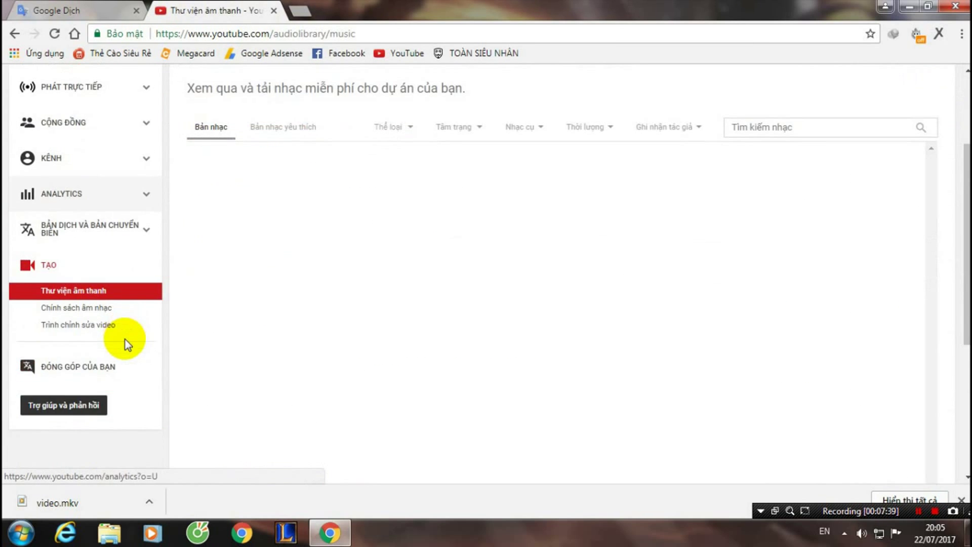
pyautogui.click(58, 326)
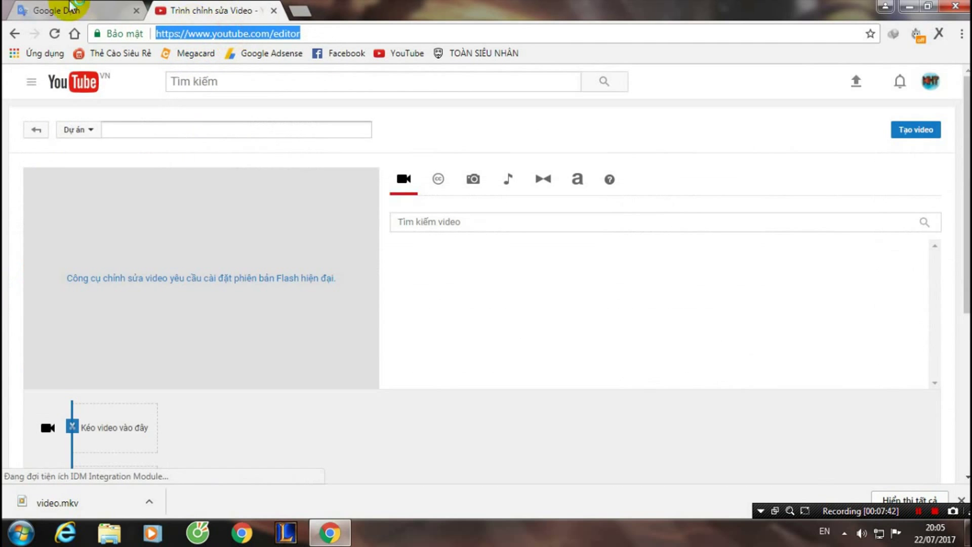
# - Paste the video editor's web address on a new line of the translation note
pyautogui.click(56, 10)
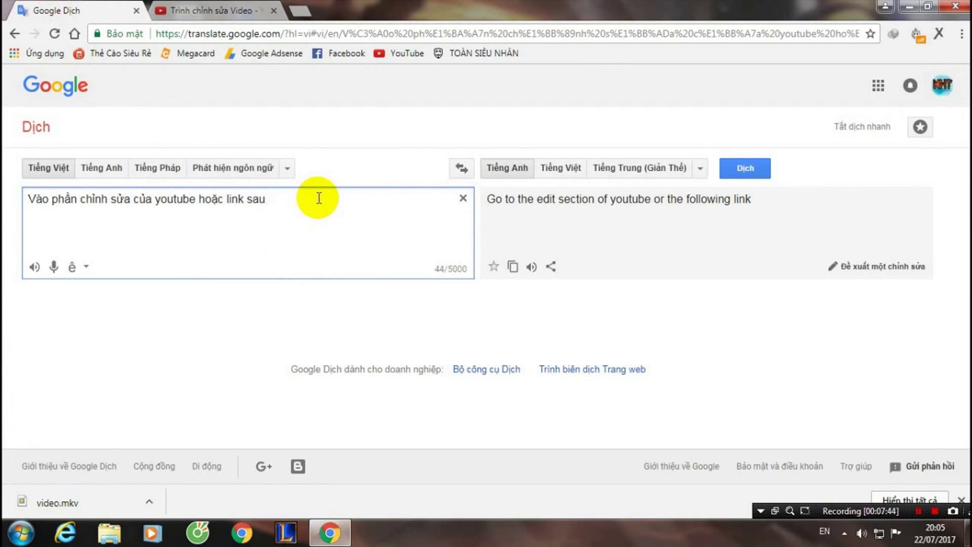
pyautogui.press('Return')
pyautogui.write('https://www.youtube.com/editor')
pyautogui.moveTo(271, 219); pyautogui.dragTo(30, 199)
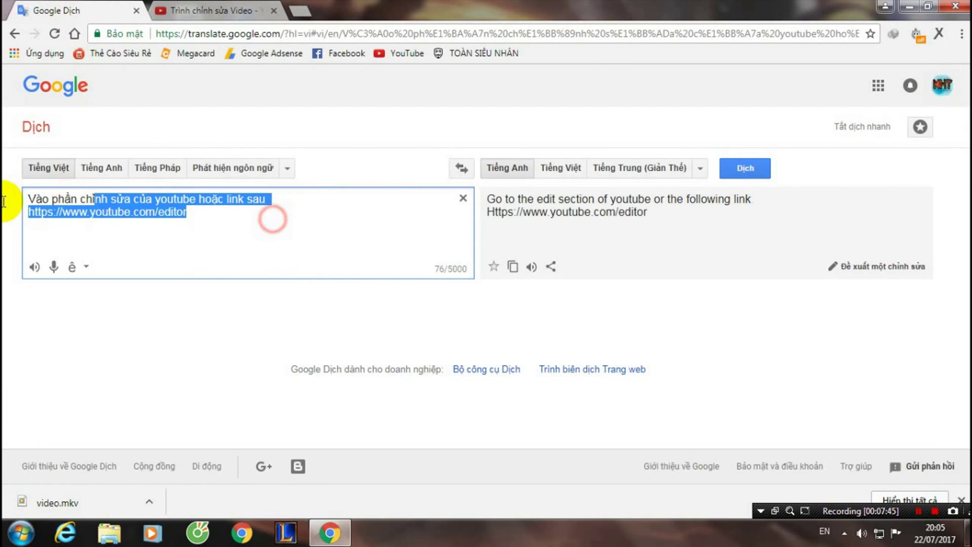
pyautogui.click(215, 237)
pyautogui.click(206, 10)
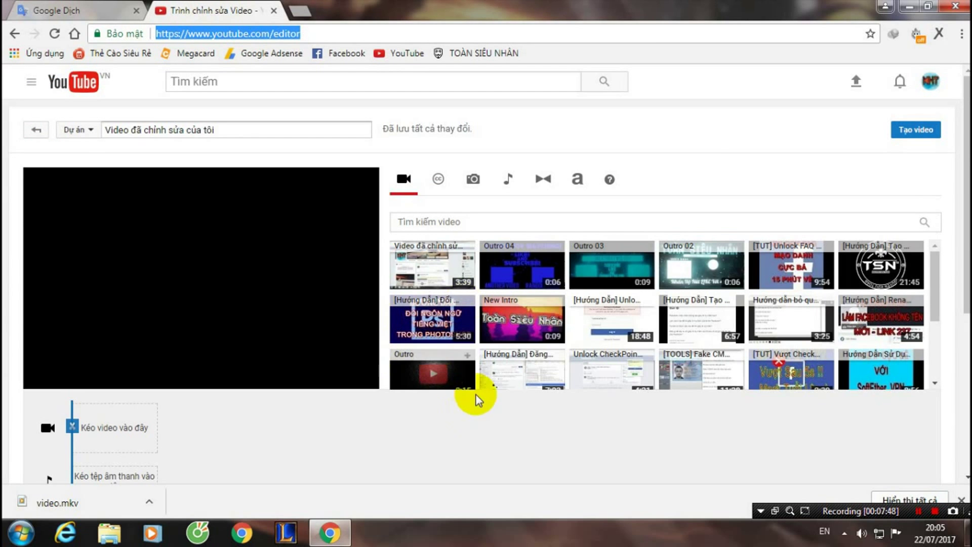
# - Replace the translator's source text with a new Vietnamese note about putting the intro first
pyautogui.click(75, 7)
pyautogui.hotkey('ctrl', 'a')
pyautogui.write('D')
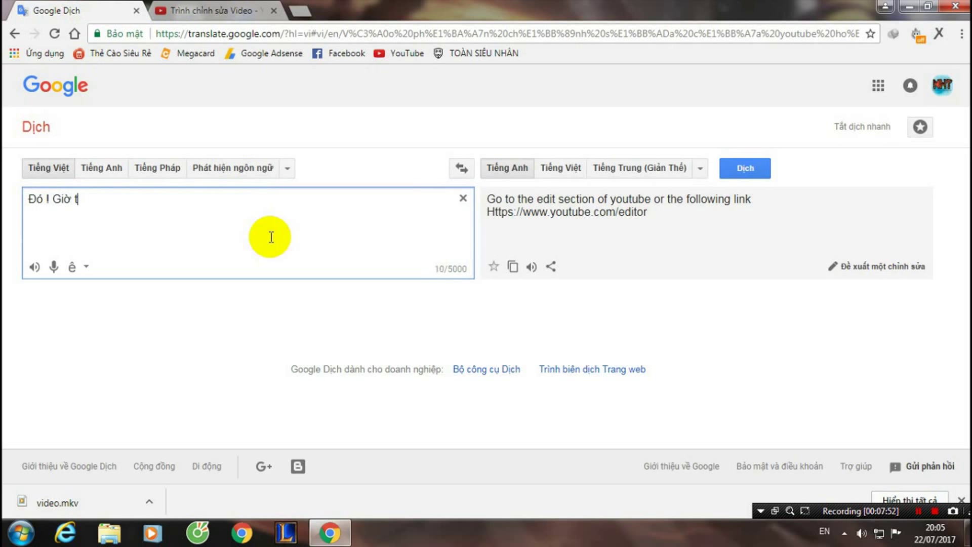
pyautogui.write('ì chọn')
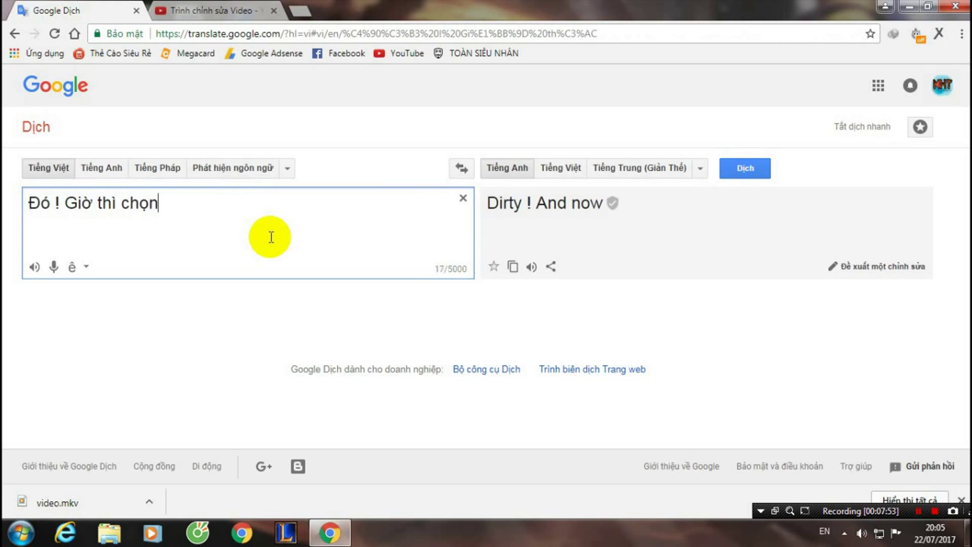
pyautogui.write(' Intro lê')
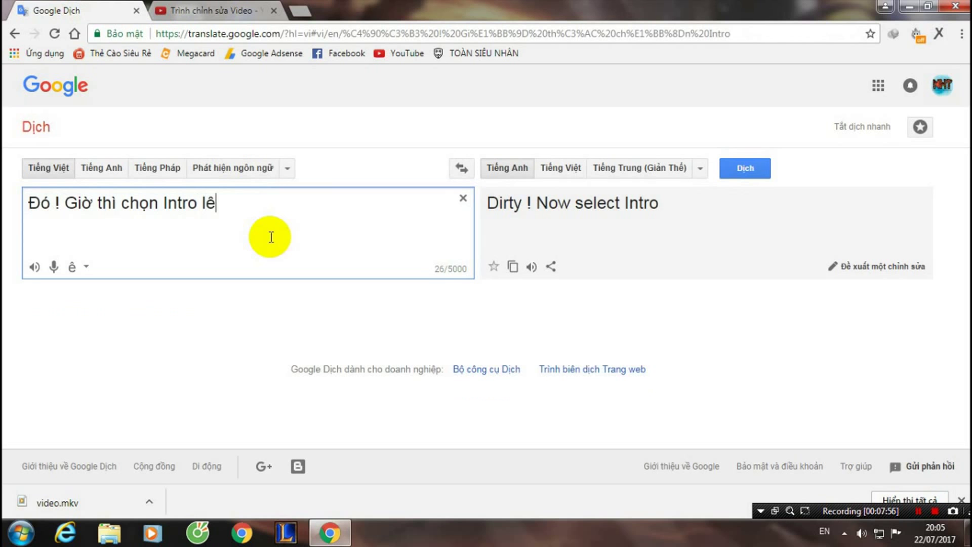
pyautogui.write('n và video ở giữa còn outu')
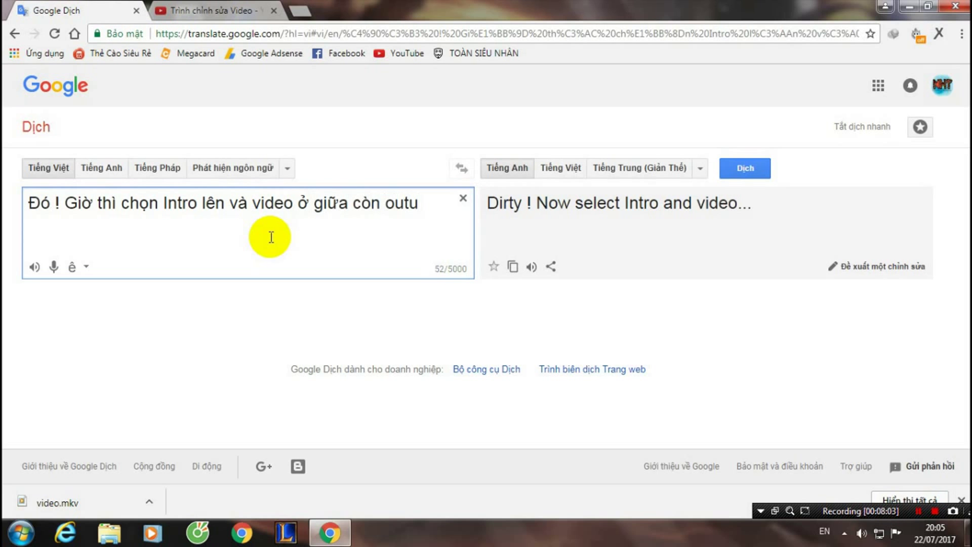
# - Finish the Vietnamese note: intro first, video in the middle, outro last
pyautogui.press('BackSpace')
pyautogui.write('r')
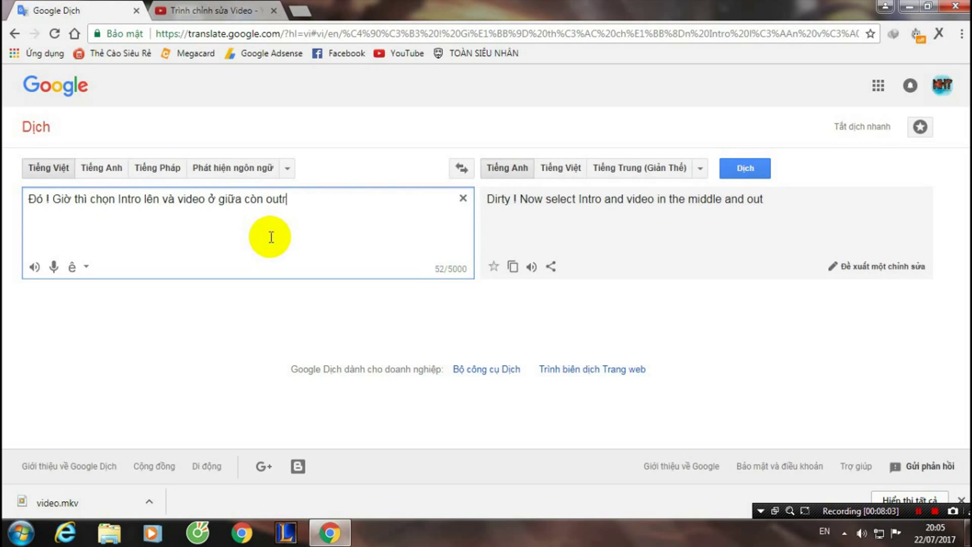
pyautogui.write(' o')
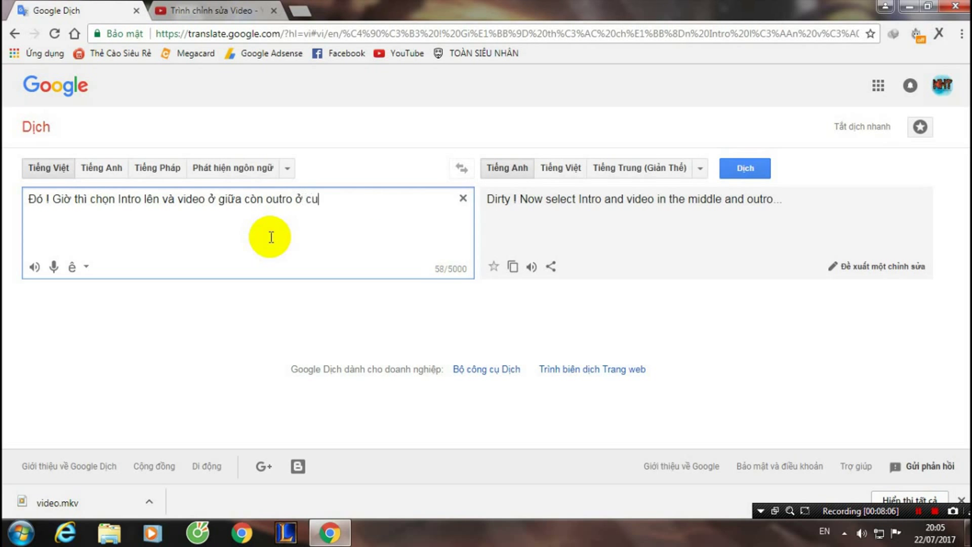
pyautogui.write('ối cùng')
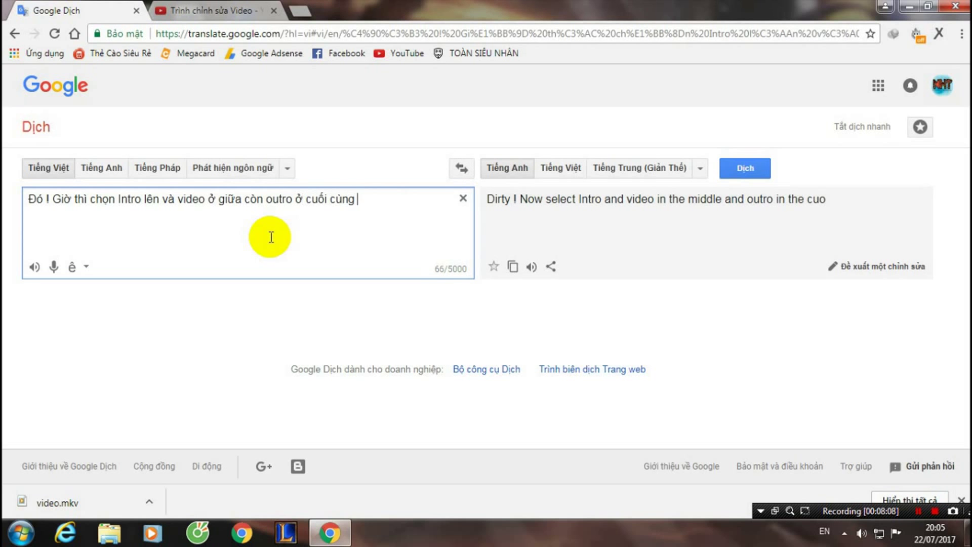
pyautogui.write('s')
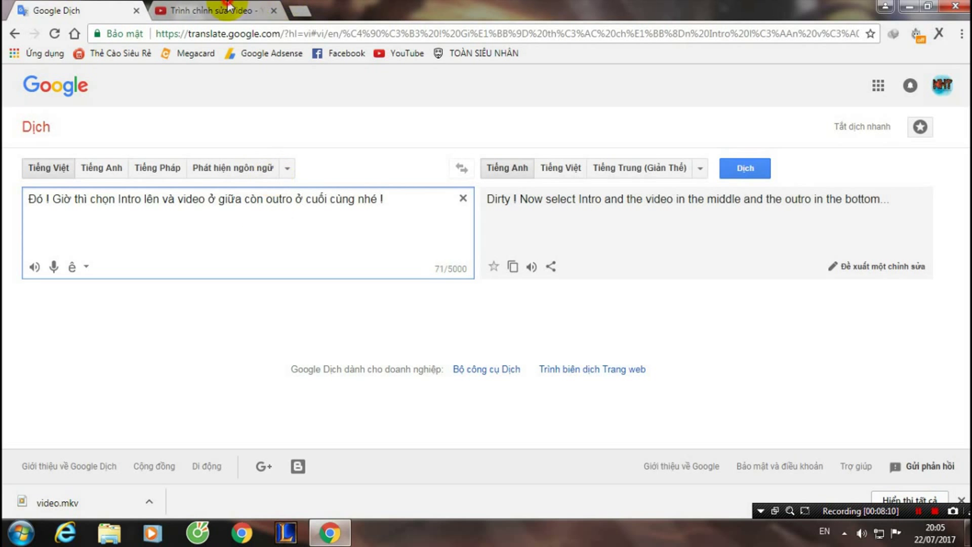
# - Place New Intro, the 6:39 tutorial video and Outro 04 in order on the timeline
pyautogui.click(218, 10)
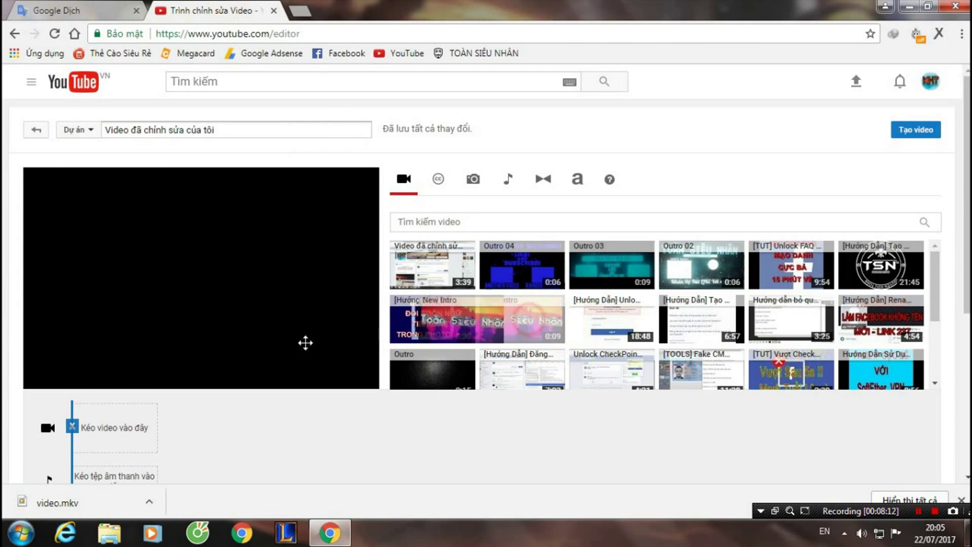
pyautogui.moveTo(530, 326); pyautogui.dragTo(101, 435)
pyautogui.click(483, 476)
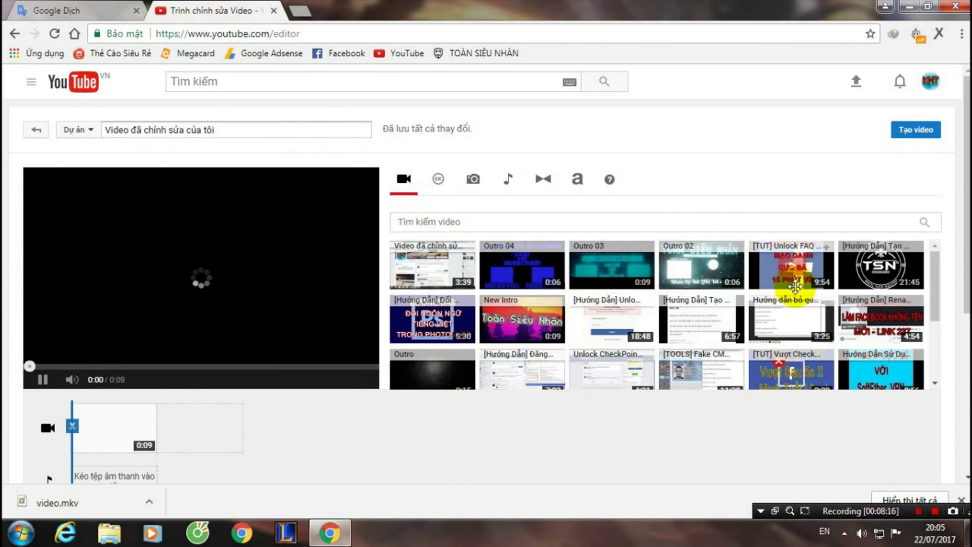
pyautogui.scroll(-5, 820, 342)
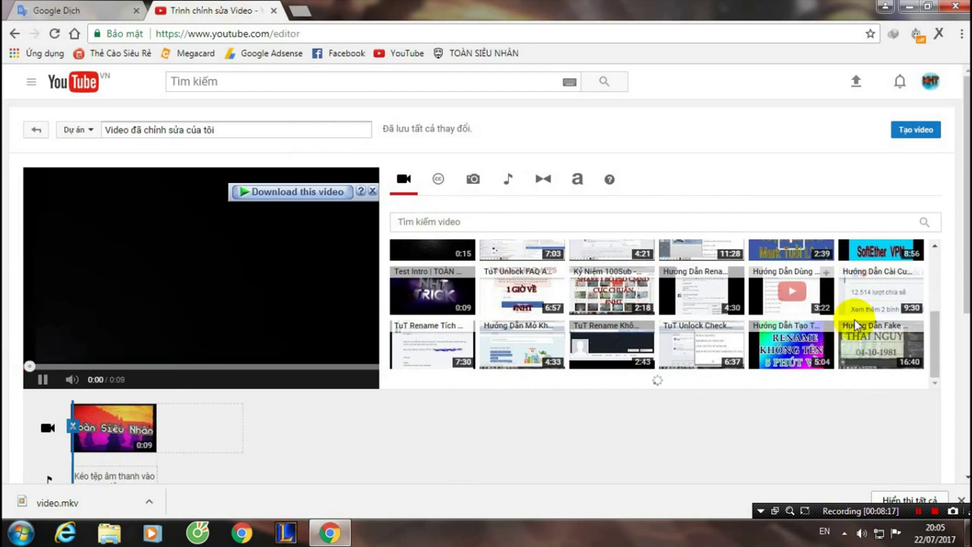
pyautogui.moveTo(402, 380); pyautogui.dragTo(293, 391)
pyautogui.click(630, 395)
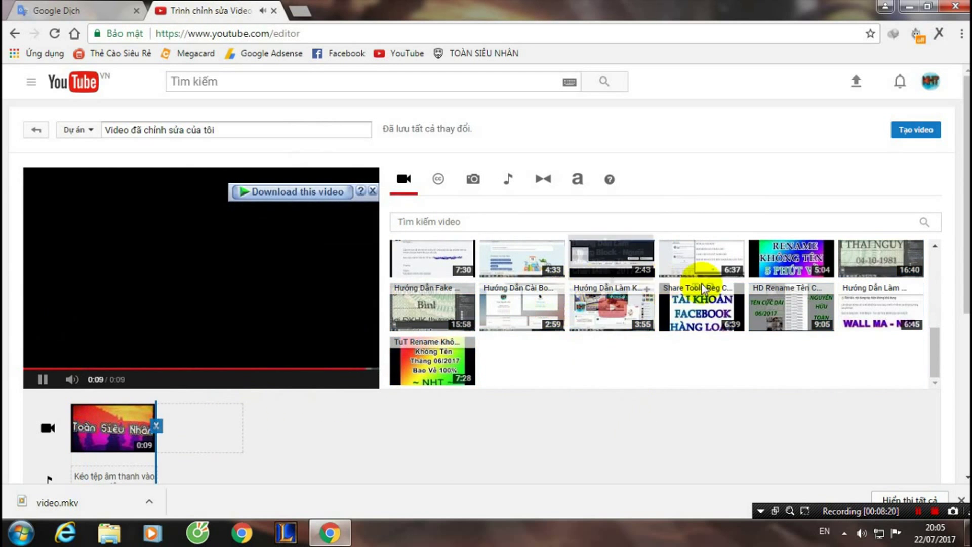
pyautogui.moveTo(729, 288); pyautogui.dragTo(235, 428)
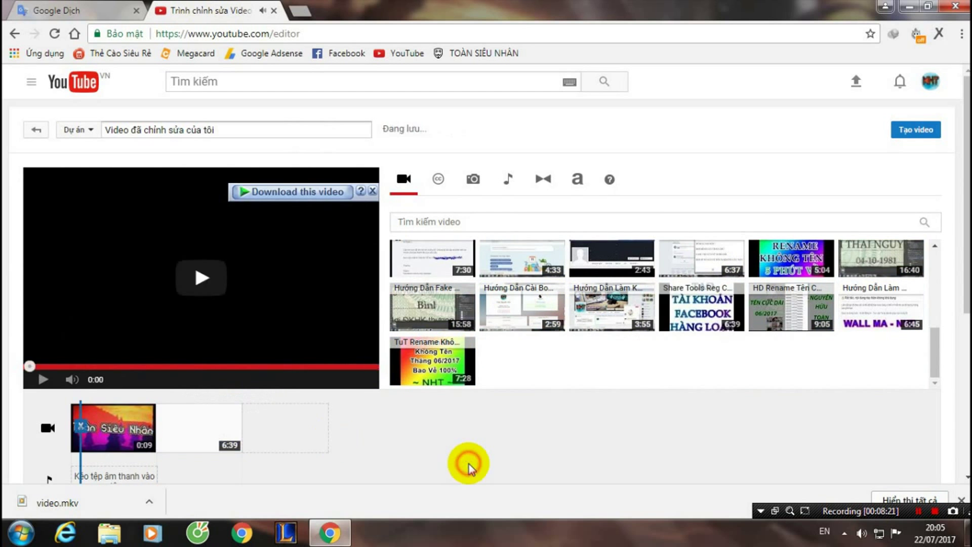
pyautogui.scroll(5, 647, 303)
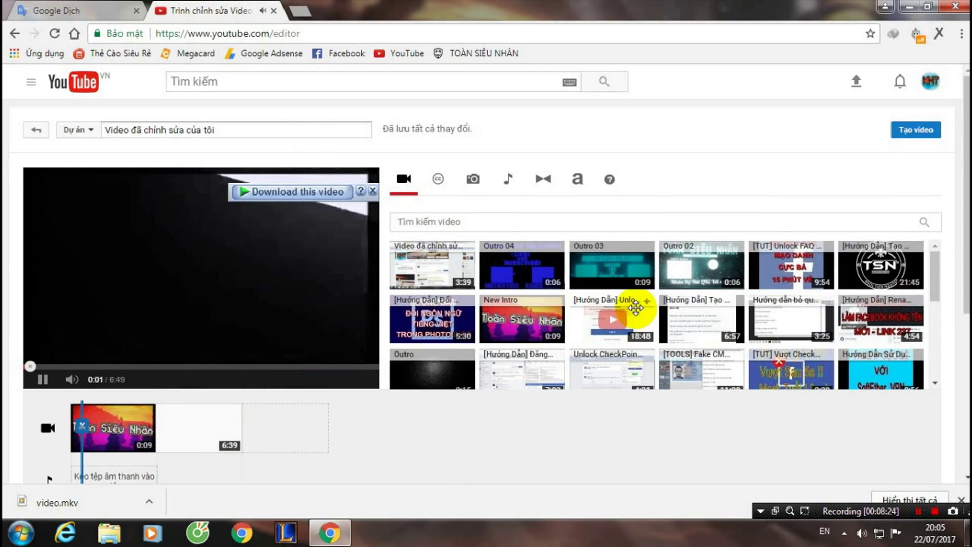
pyautogui.moveTo(483, 313); pyautogui.dragTo(329, 427)
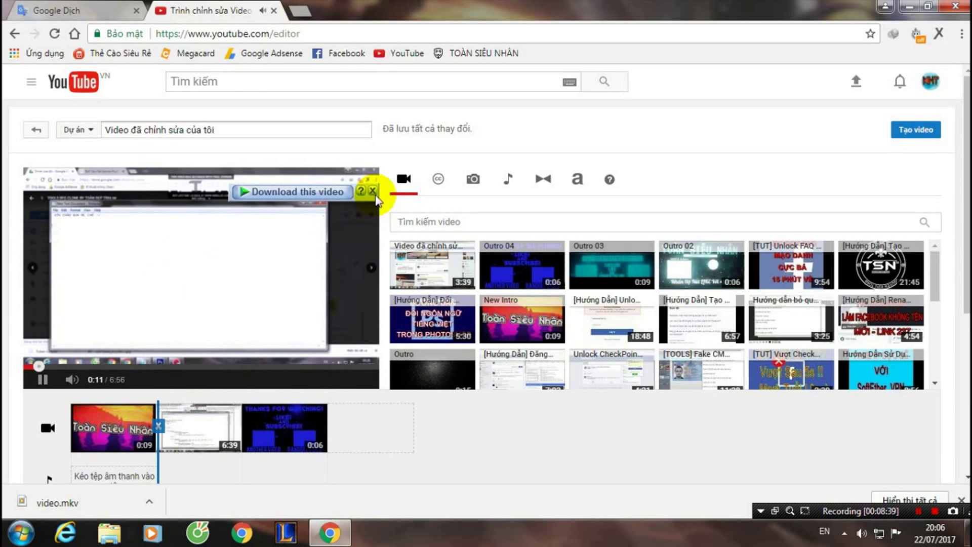
# - Preview the 6:56 edit, skipping ahead to the outro and then rewinding to the start
pyautogui.click(372, 191)
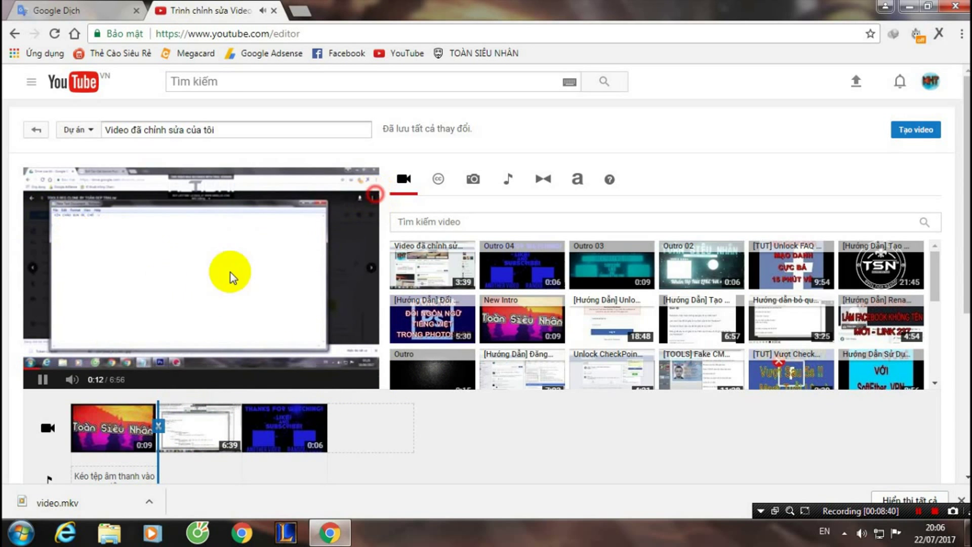
pyautogui.click(370, 364)
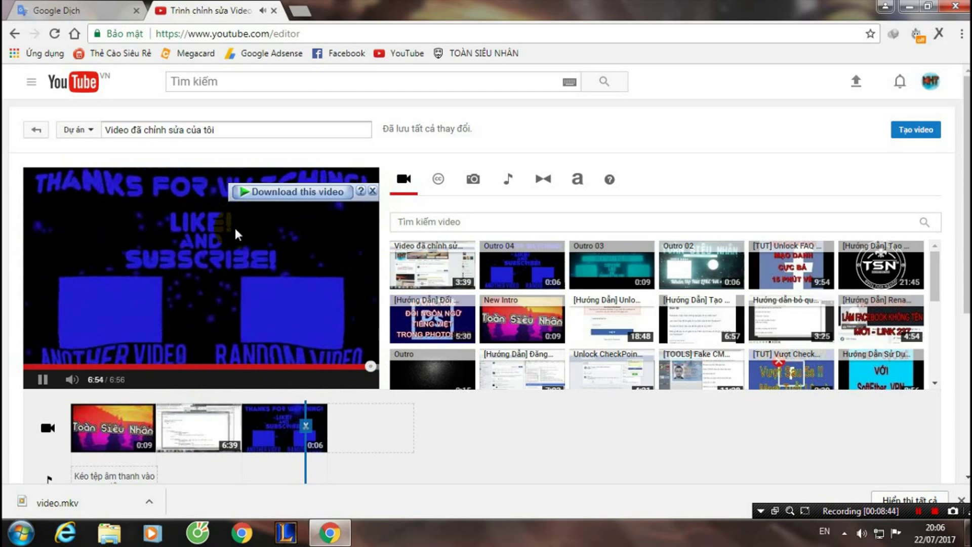
pyautogui.click(372, 191)
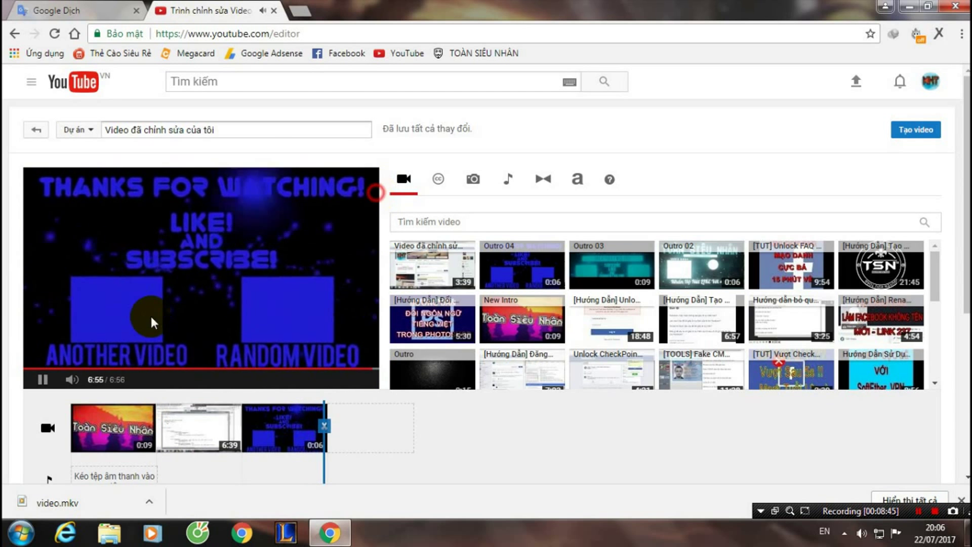
pyautogui.click(47, 380)
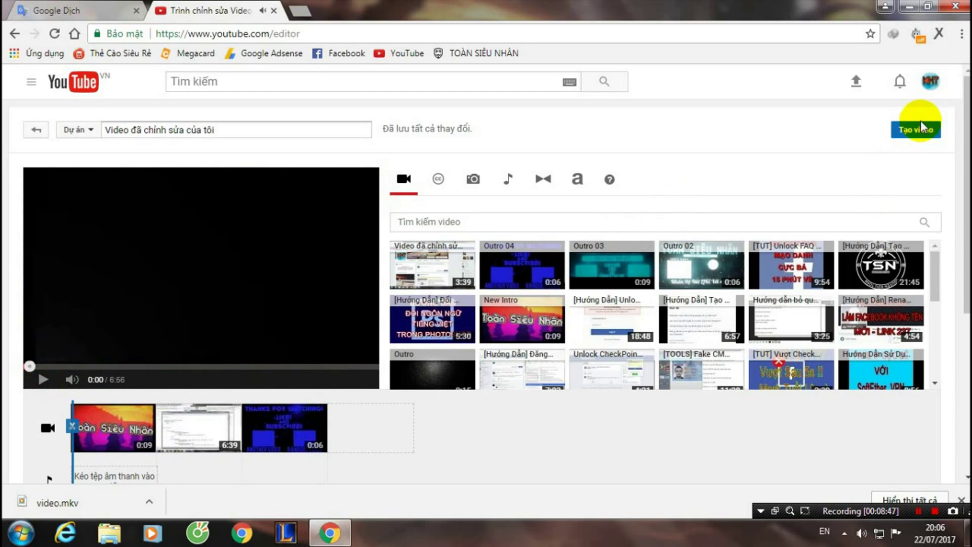
# - Replace the translator's source with a Vietnamese line about pressing Create Video and waiting
pyautogui.click(56, 10)
pyautogui.tripleClick(225, 200)
pyautogui.press('BackSpace')
pyautogui.write('Nha')
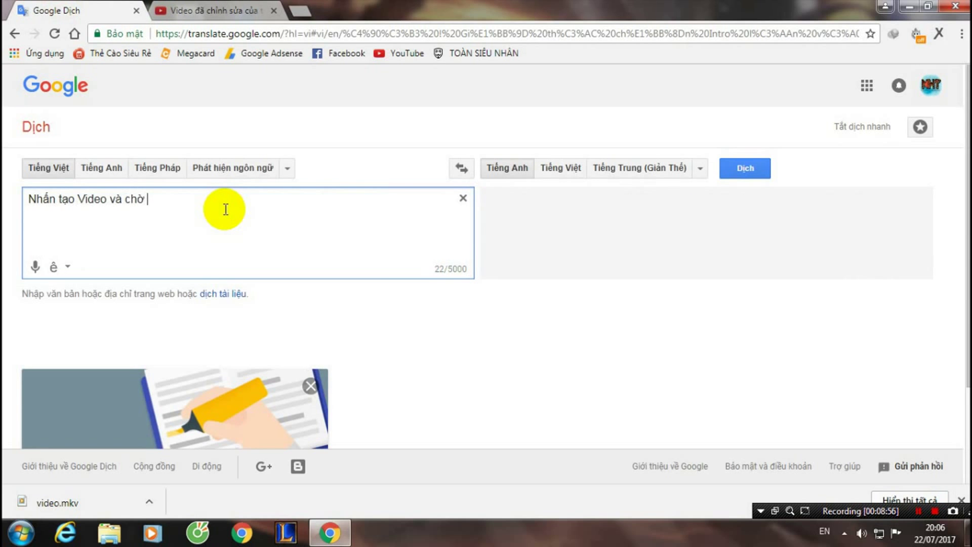
pyautogui.write('nó')
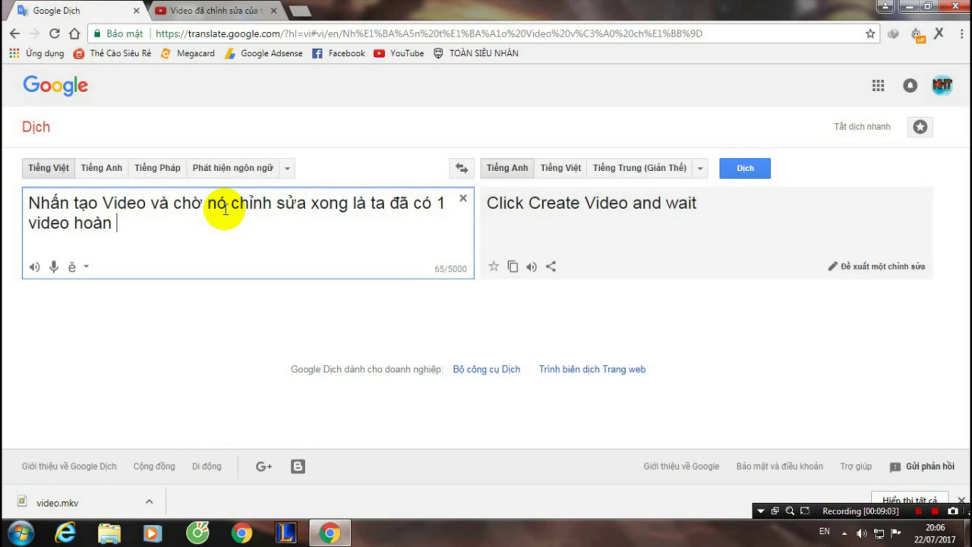
# - Open Creator Studio's Trình quản lý video to see the 6:56 edited video processing
pyautogui.write('!')
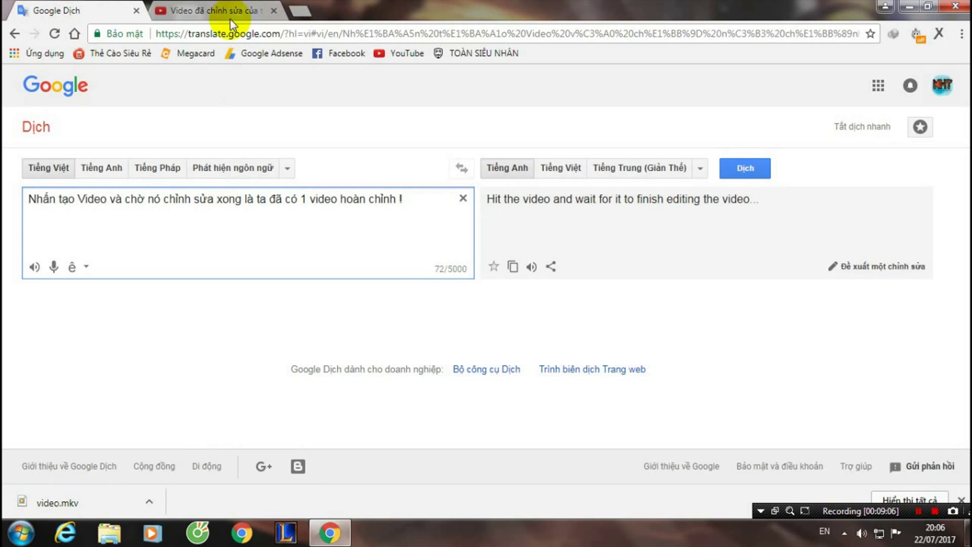
pyautogui.click(229, 11)
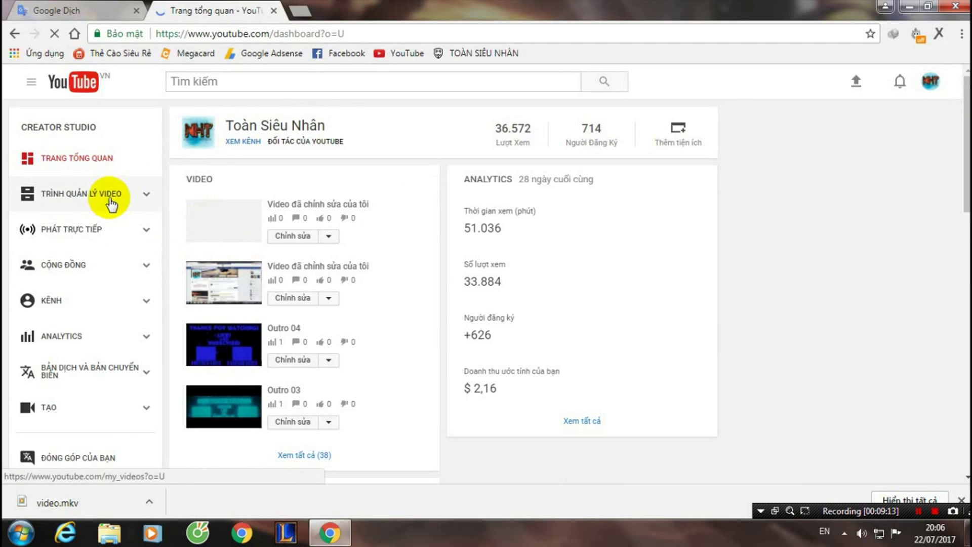
pyautogui.click(110, 203)
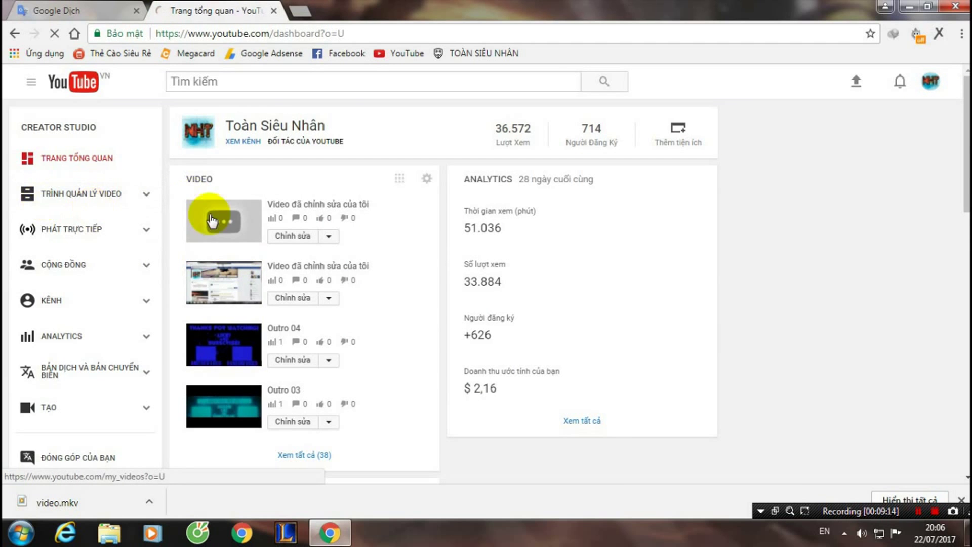
pyautogui.click(26, 191)
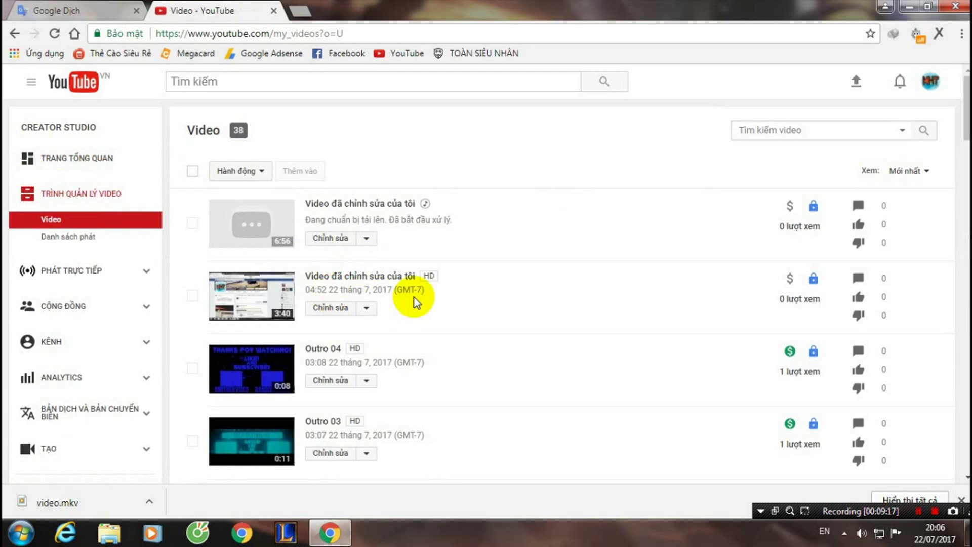
# - Clear the old note and enter 'Đ! Xong rồi ! Cảm ơn đã theo dõi Video =)))' for translation
pyautogui.click(71, 10)
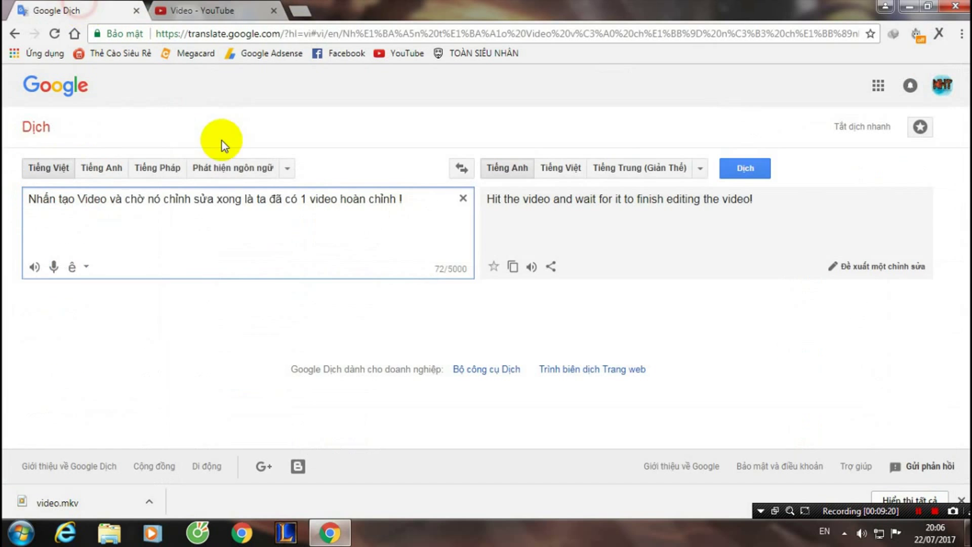
pyautogui.hotkey('ctrl', 'a')
pyautogui.press('BackSpace')
pyautogui.write('Đ')
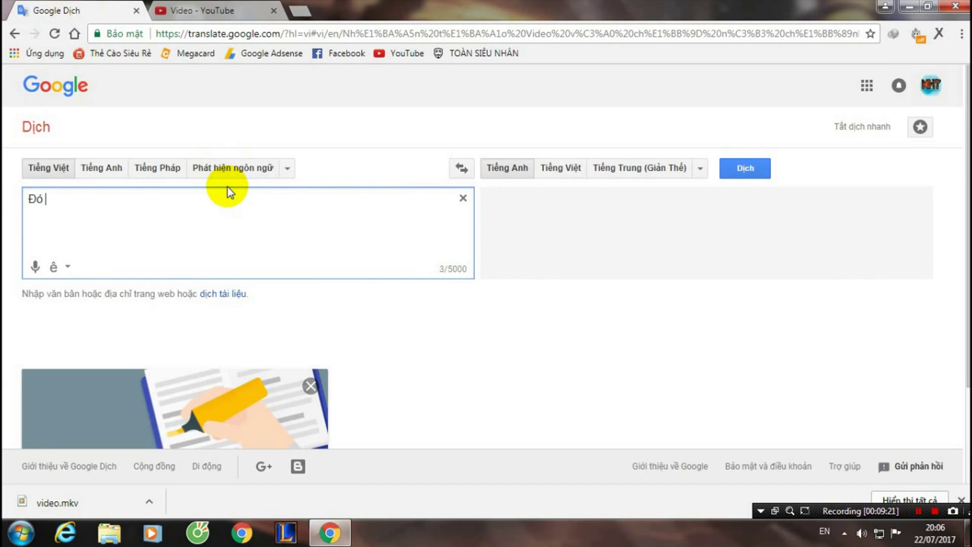
pyautogui.write('! Xong')
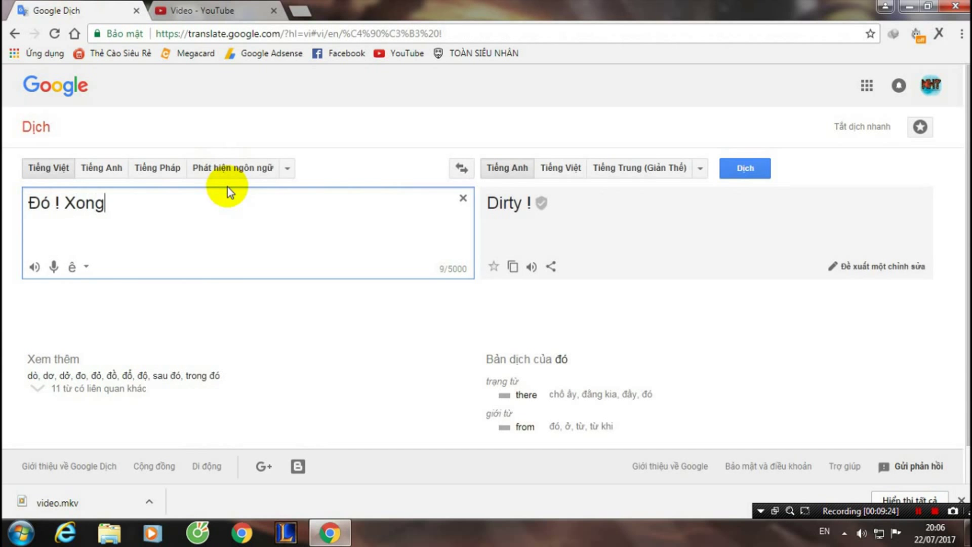
pyautogui.write(' rồi ! Cảm')
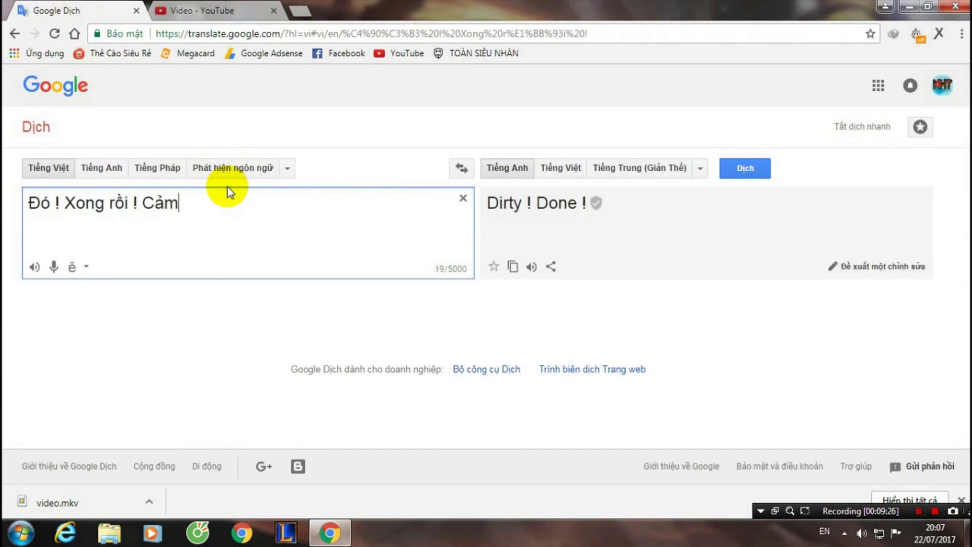
pyautogui.write(' ơn đã t')
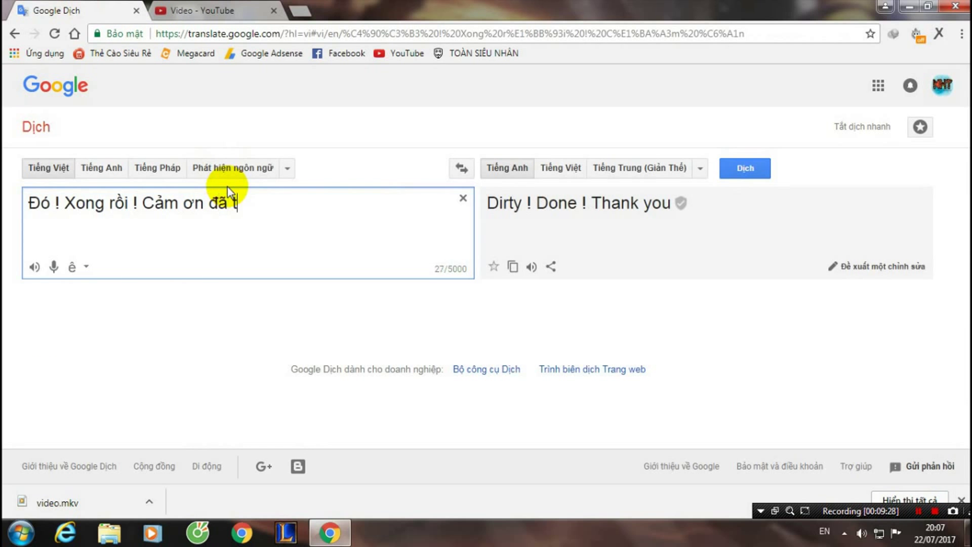
pyautogui.write('heo dõi Vide')
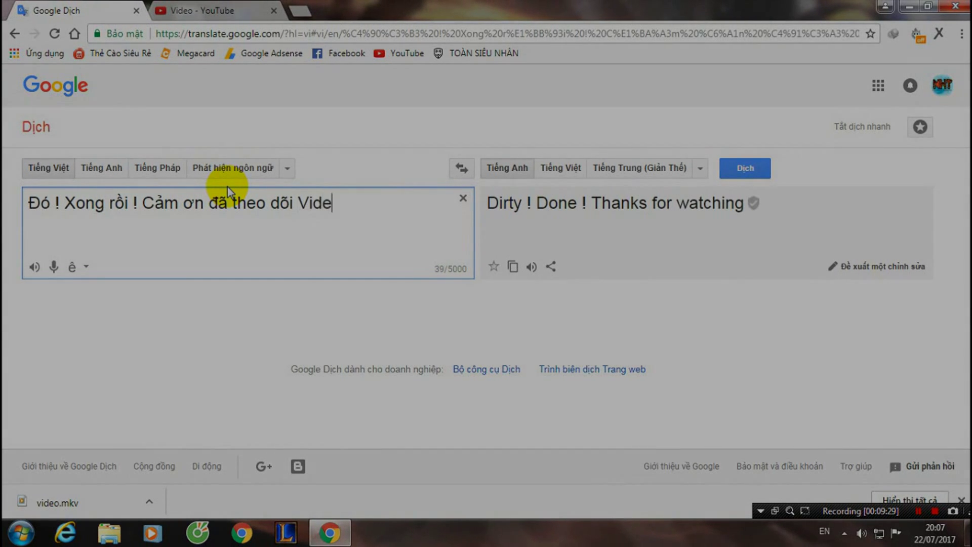
pyautogui.write('o =)))')
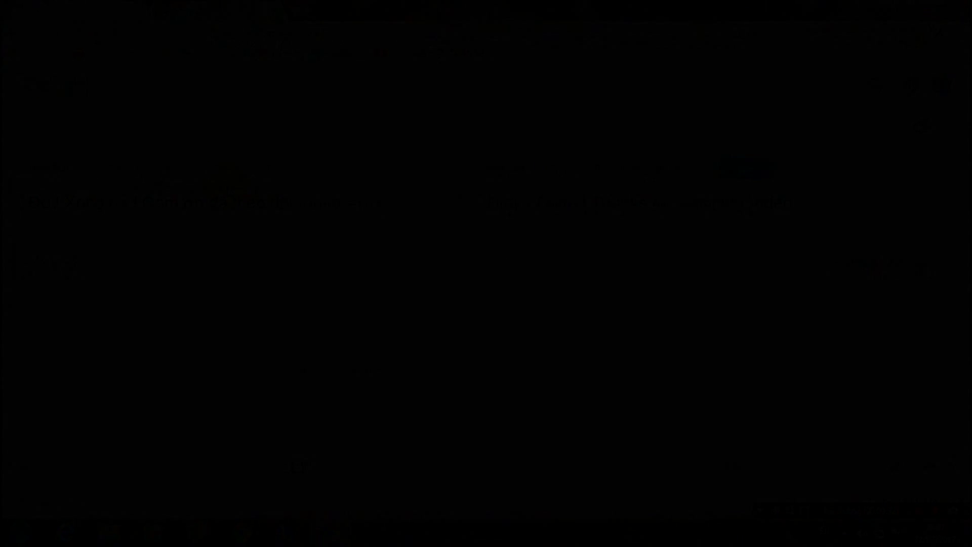